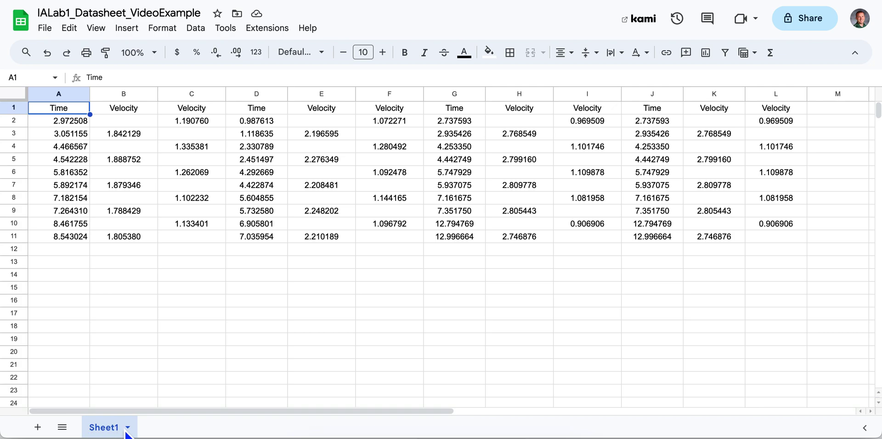
Rename the Sheet1 sheet as Raw Data
click(127, 428)
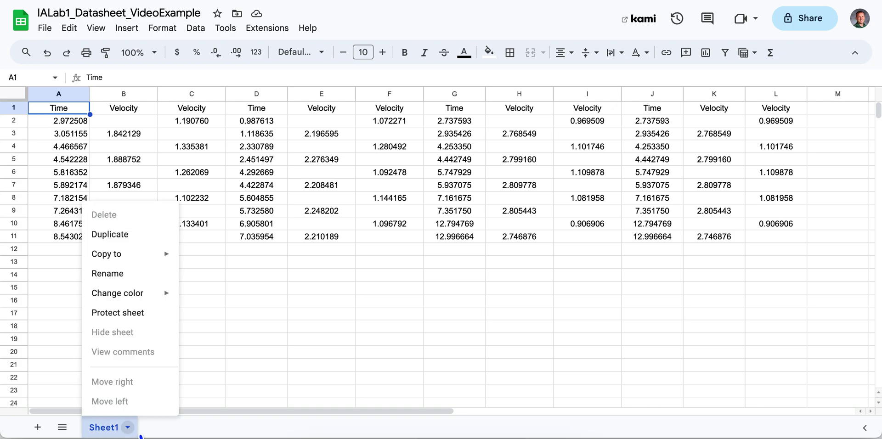
click(134, 276)
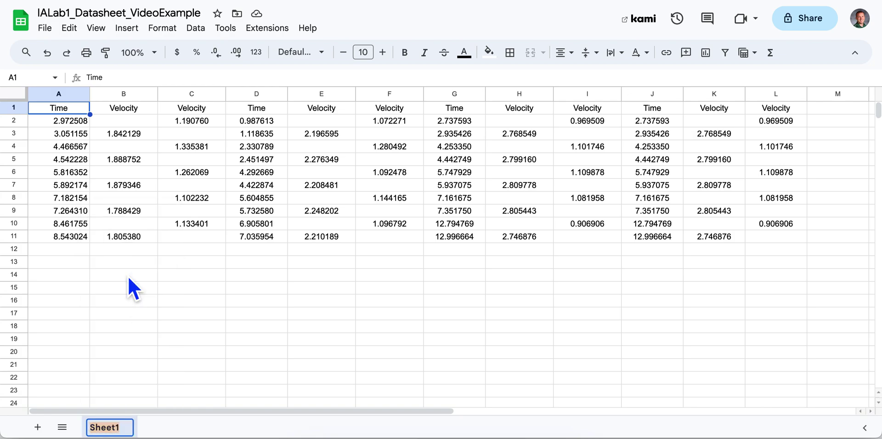
text(Raw Da)
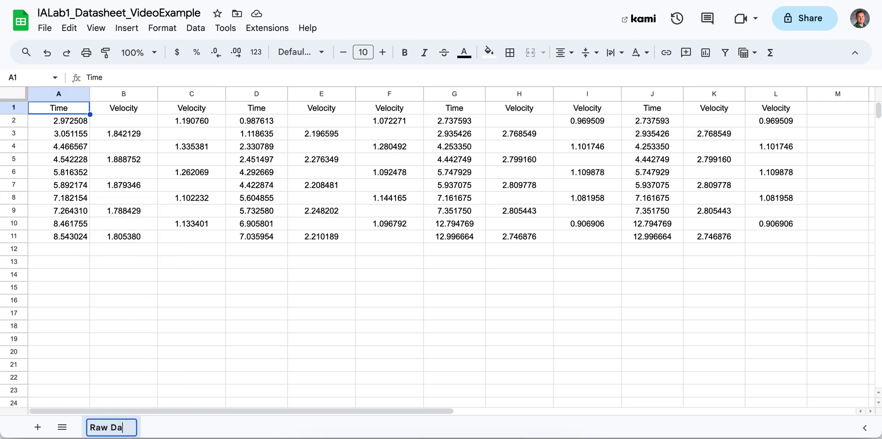
text(ta)
key(Return)
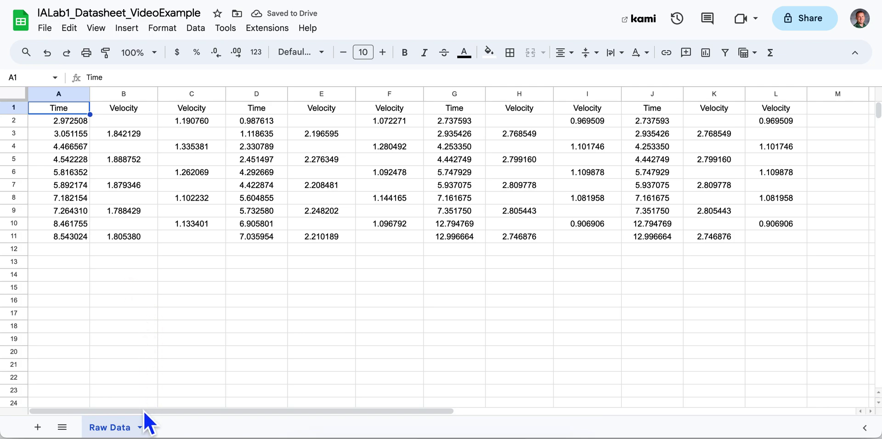
Duplicate the Raw Data sheet, name the copy Organized Data, and compare the two before returning to the copy
click(148, 430)
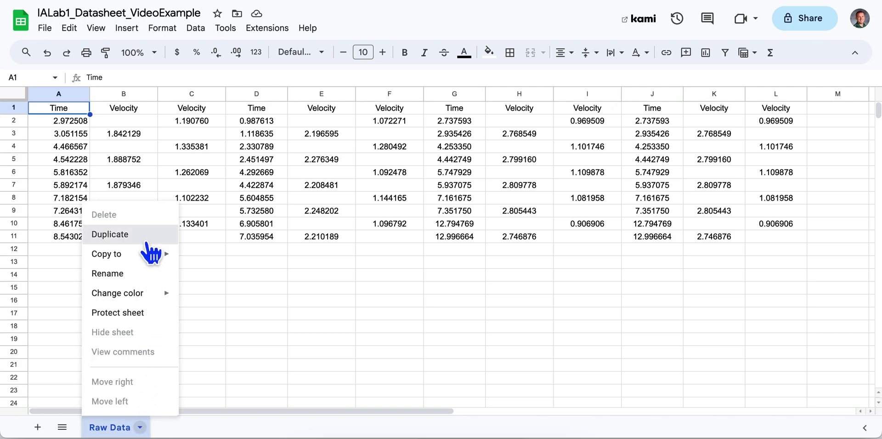
click(149, 235)
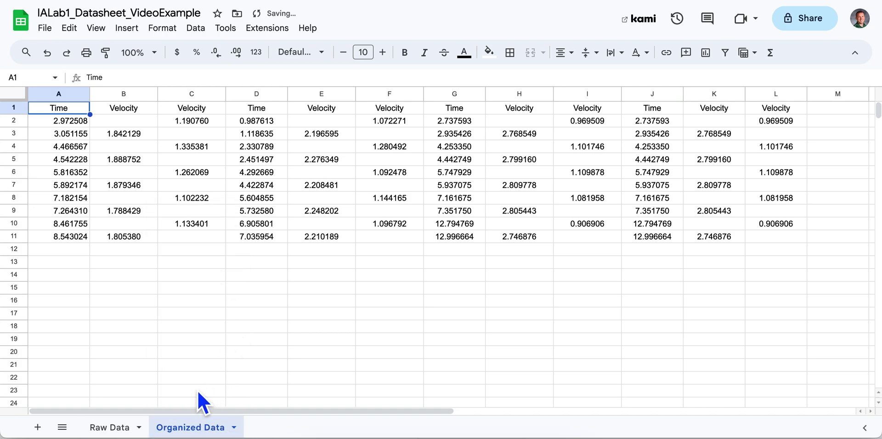
click(121, 433)
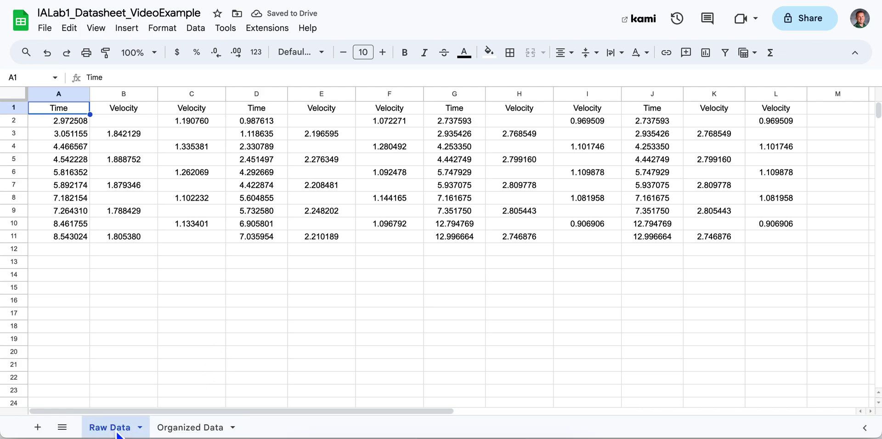
click(187, 432)
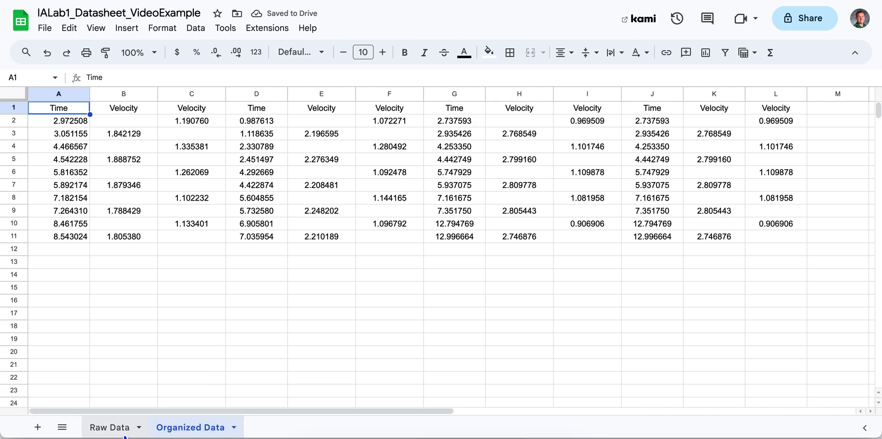
click(125, 434)
click(188, 431)
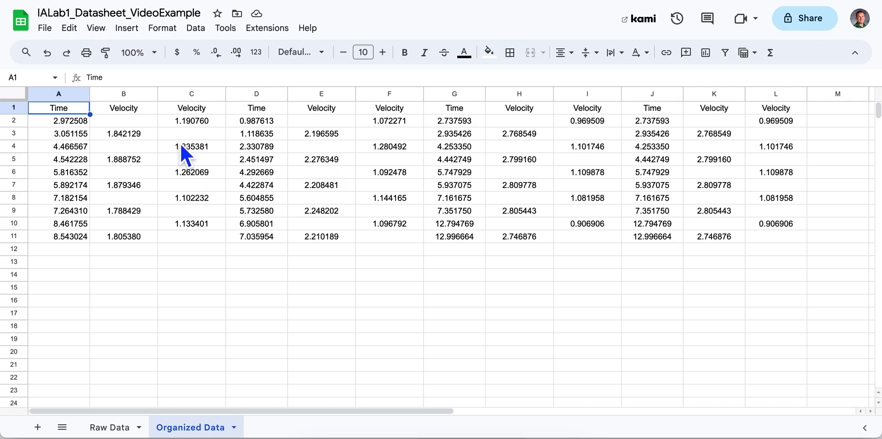
click(82, 265)
text(9)
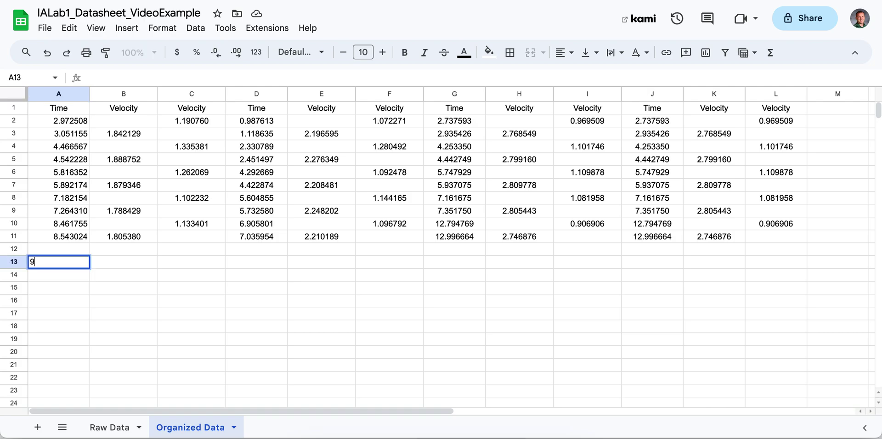
text(.81)
key(Return)
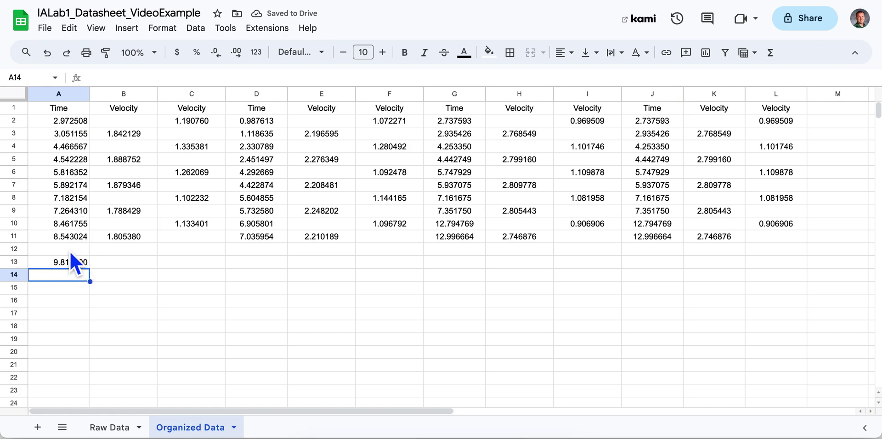
click(67, 264)
key(Delete)
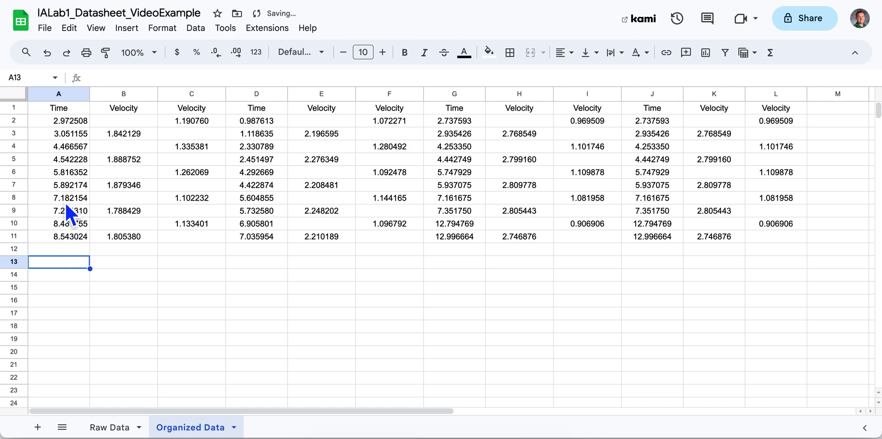
Format all cells of the Organized Data sheet to show numbers with two decimal places
click(15, 93)
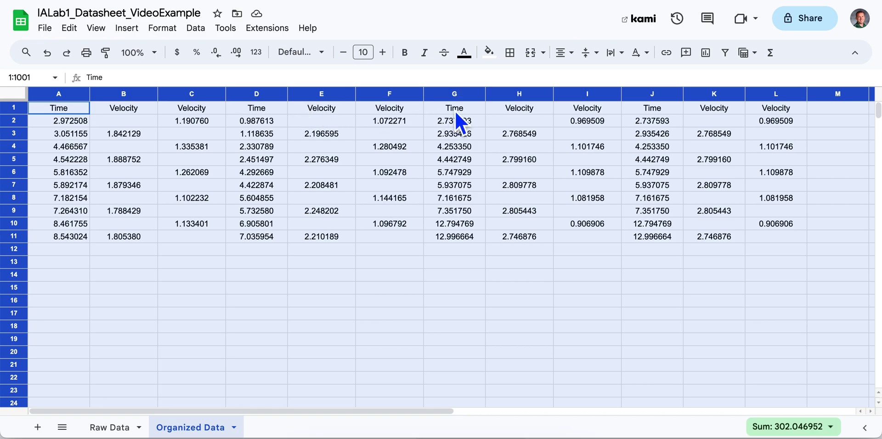
click(230, 56)
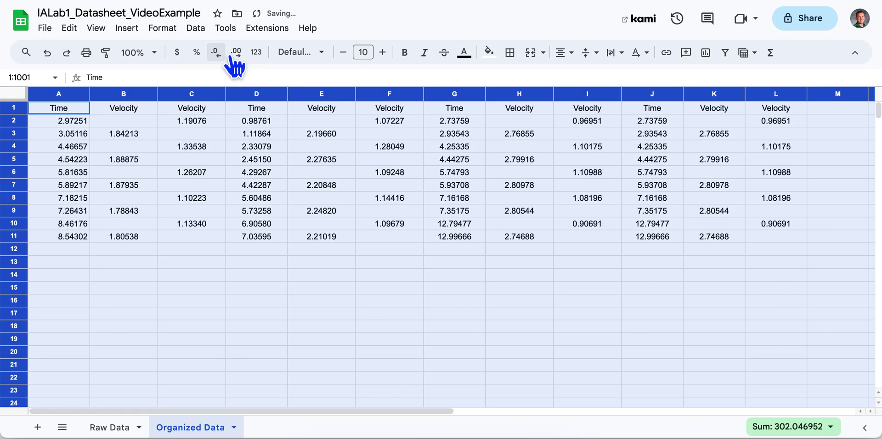
click(229, 55)
click(229, 56)
click(230, 56)
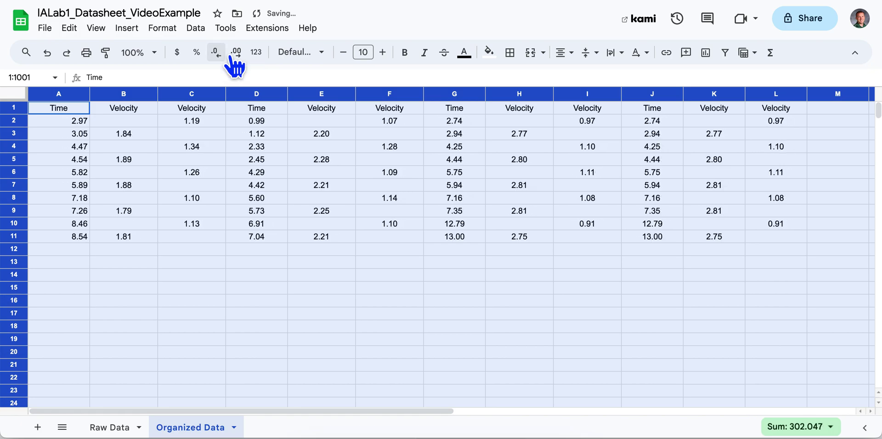
click(230, 56)
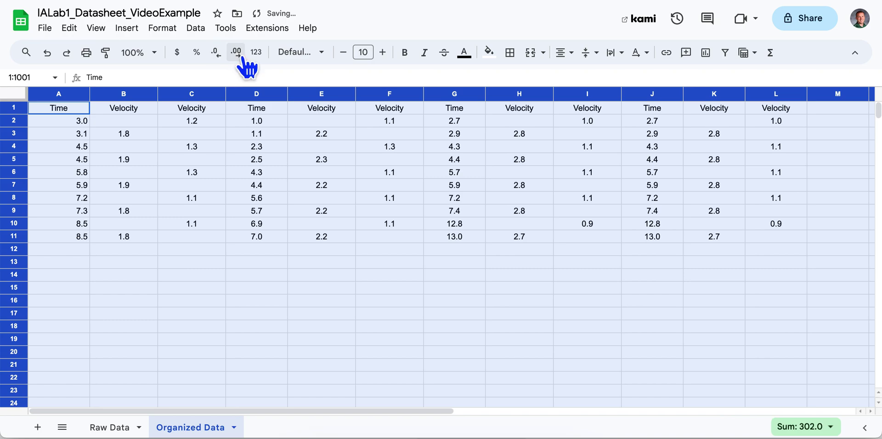
click(246, 57)
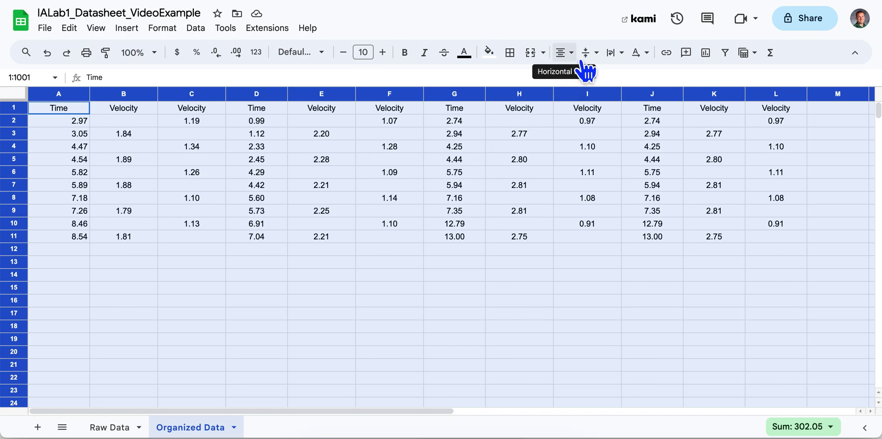
Format all cells with centered horizontal alignment, middle vertical alignment and wrapped text
click(564, 52)
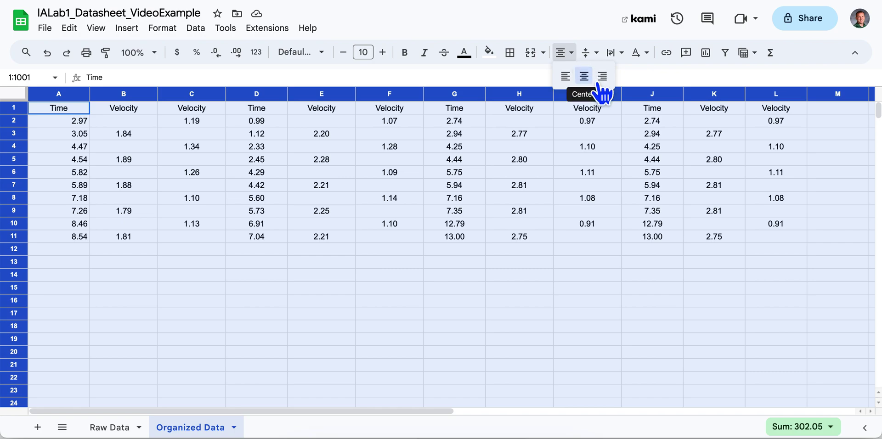
click(596, 83)
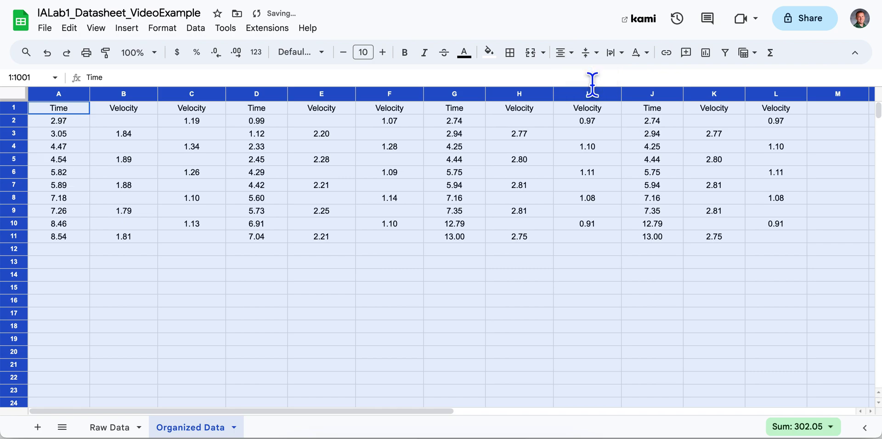
click(592, 56)
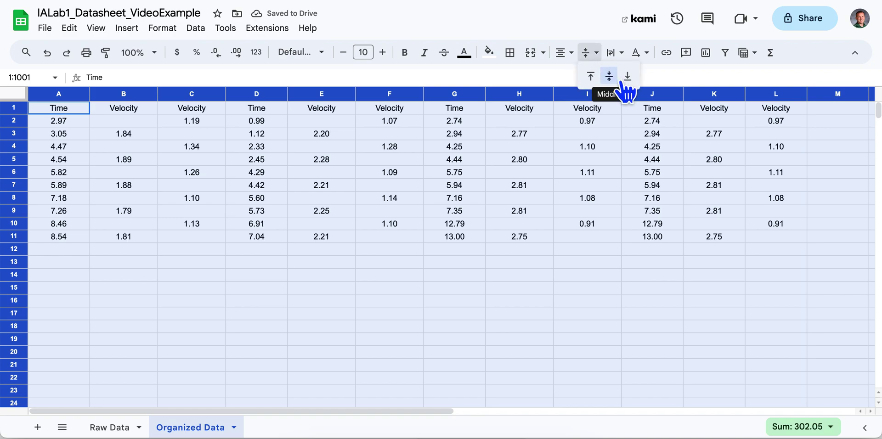
click(621, 80)
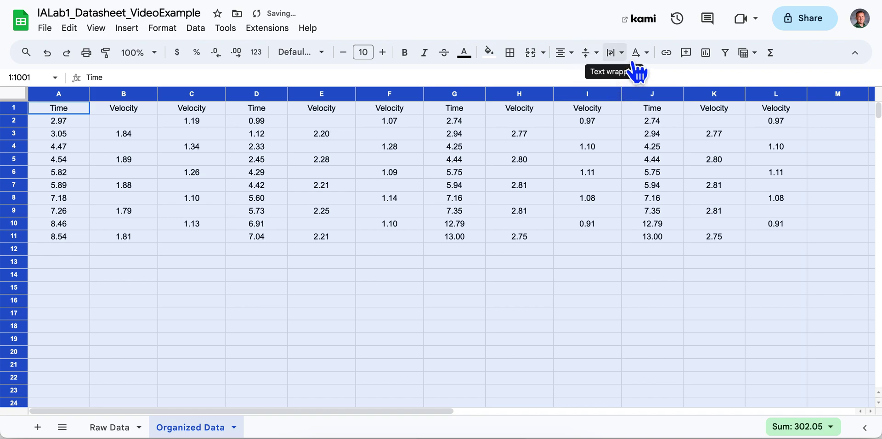
click(625, 58)
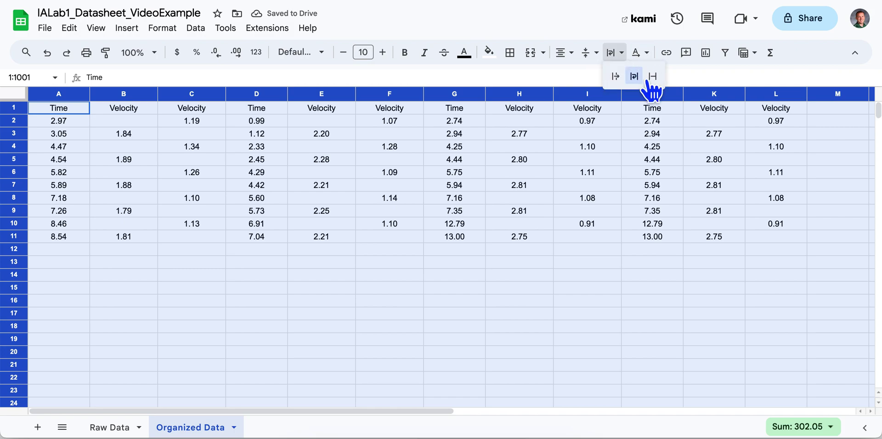
click(650, 78)
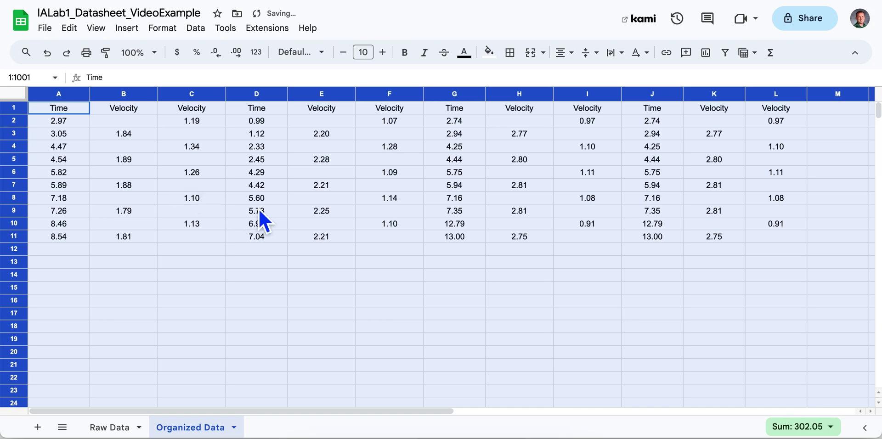
Clear the contents of the four Time columns A, D, G and J, keeping the empty columns in place
click(59, 93)
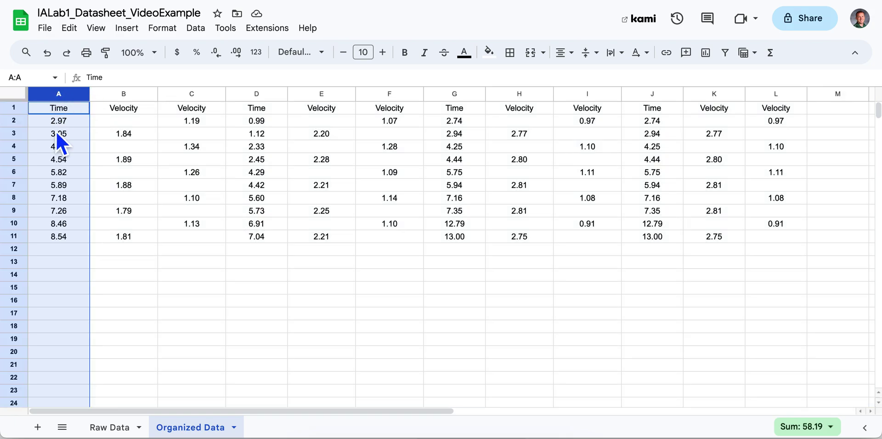
key(Delete)
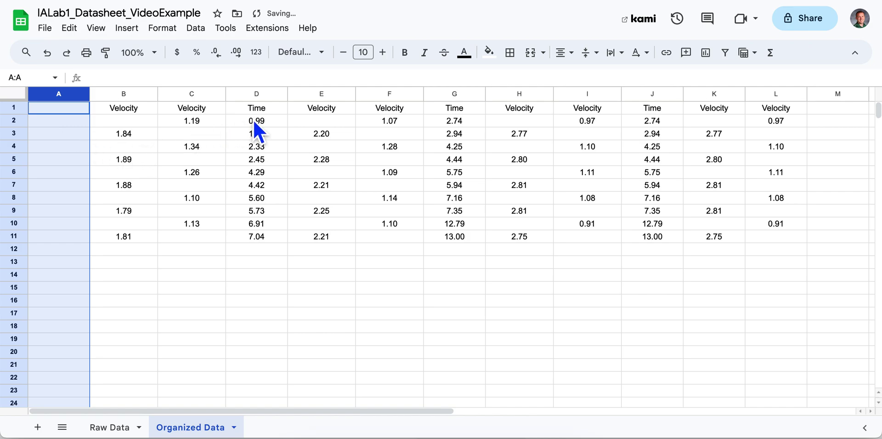
click(258, 95)
key(Delete)
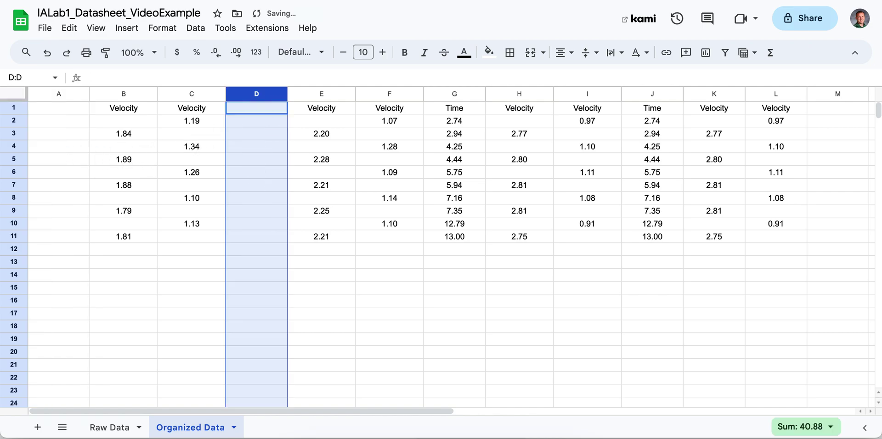
click(455, 97)
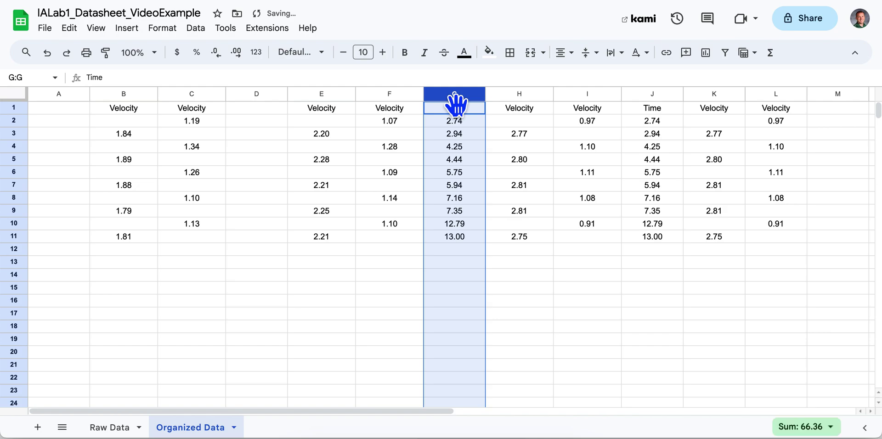
key(Delete)
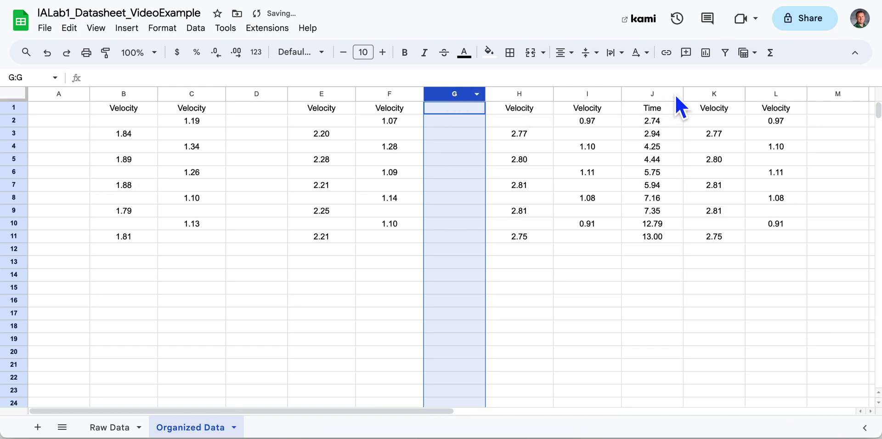
click(667, 95)
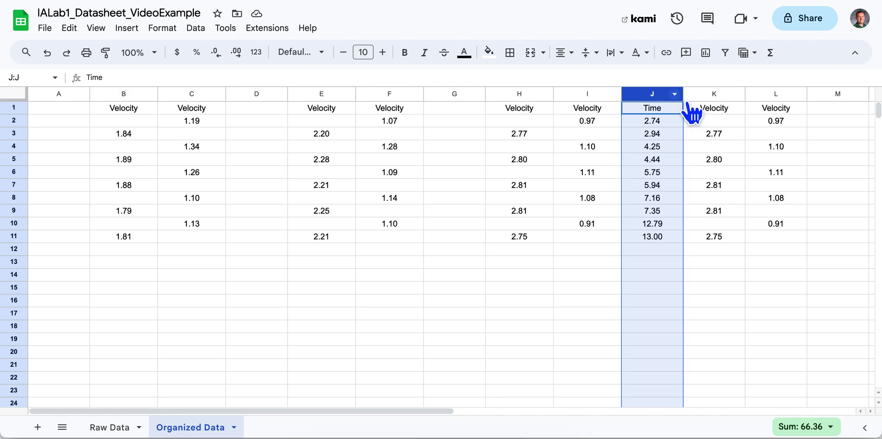
right_click(685, 109)
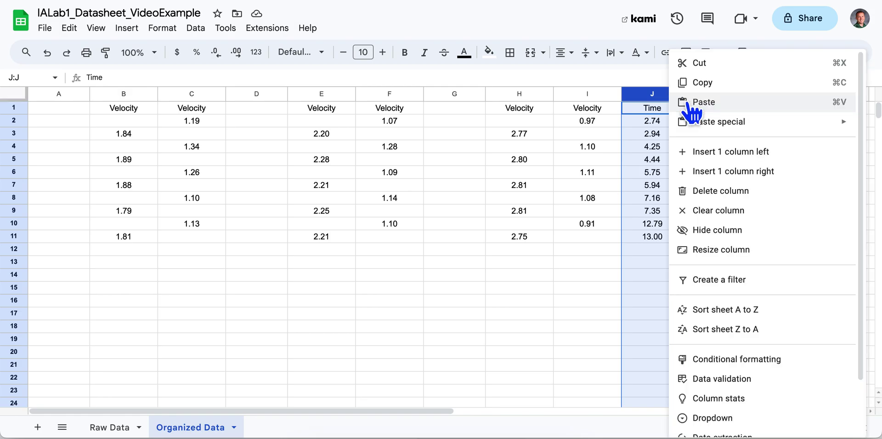
click(722, 218)
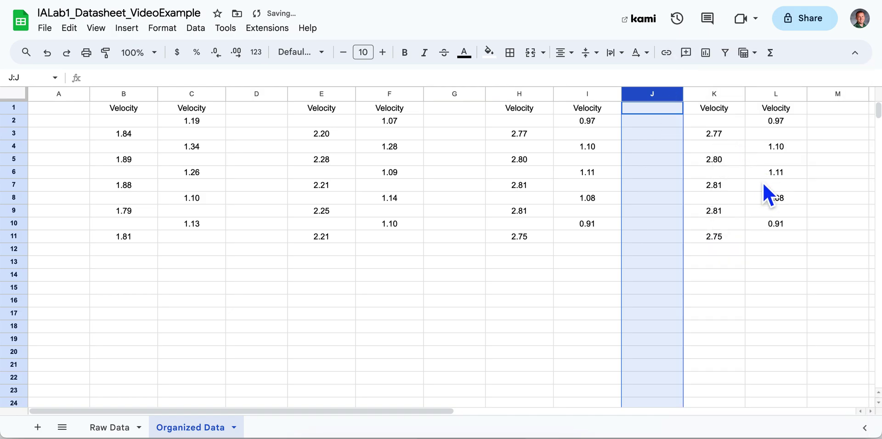
click(149, 112)
key(Down)
key(Down)
key(Down)
key(Down)
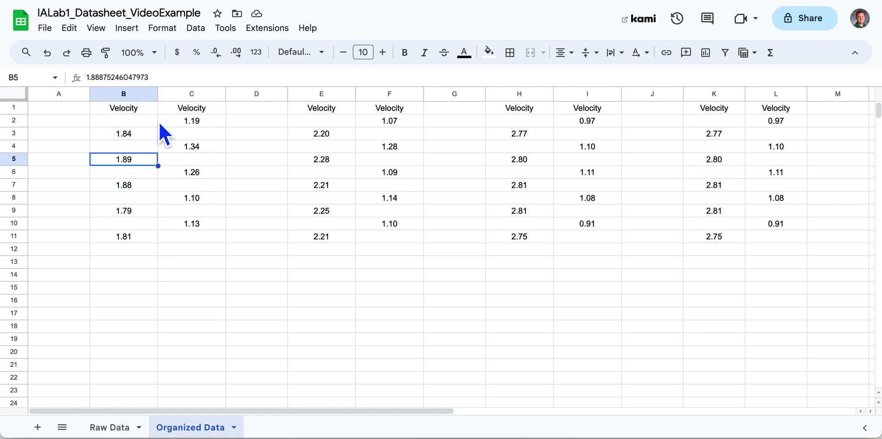
Extend the header in B1 to "Velocity at Bottom Photogate, v", with the symbol v in an italic Times font
click(151, 108)
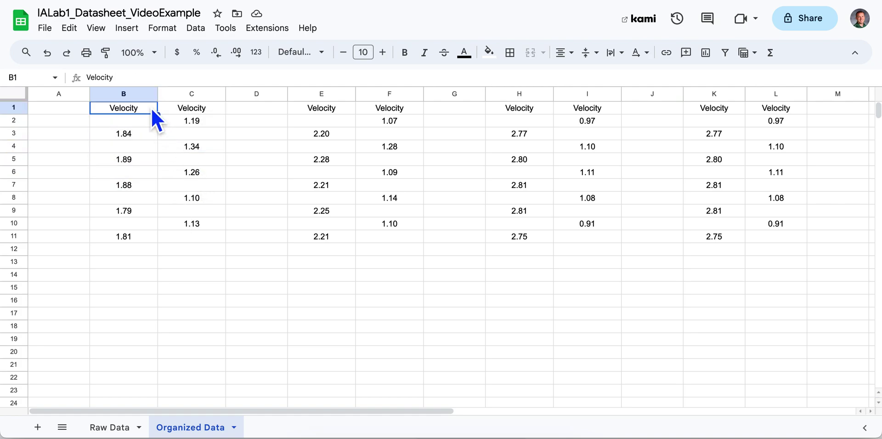
double_click(151, 108)
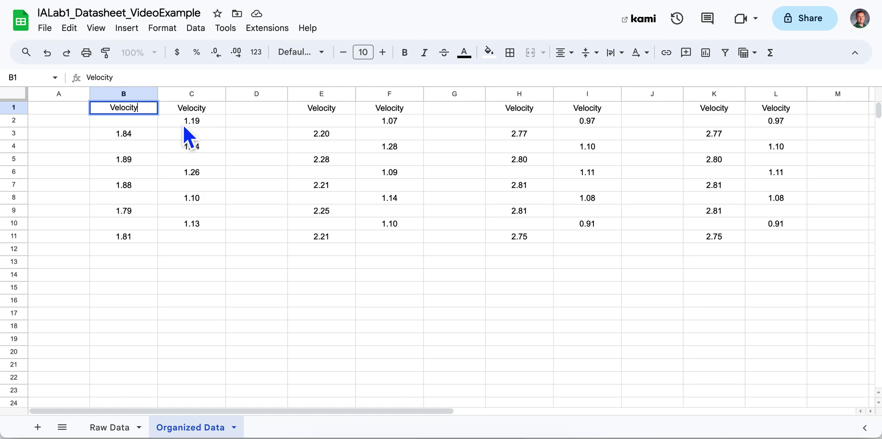
text(at Bottom P)
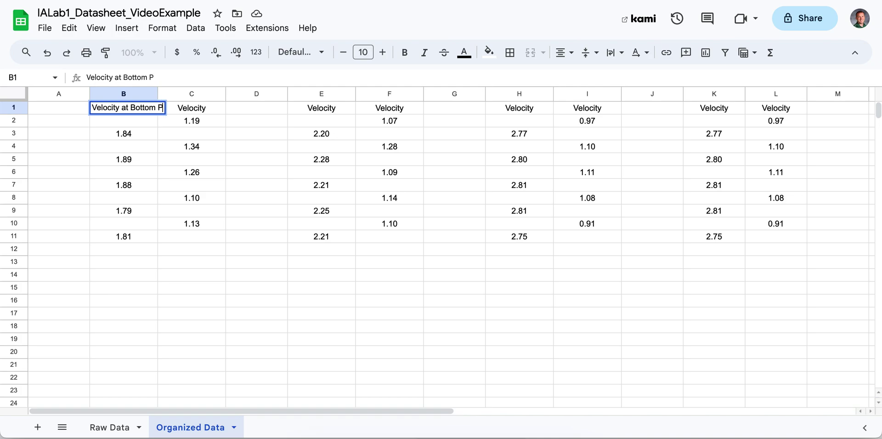
text(hotogate, v)
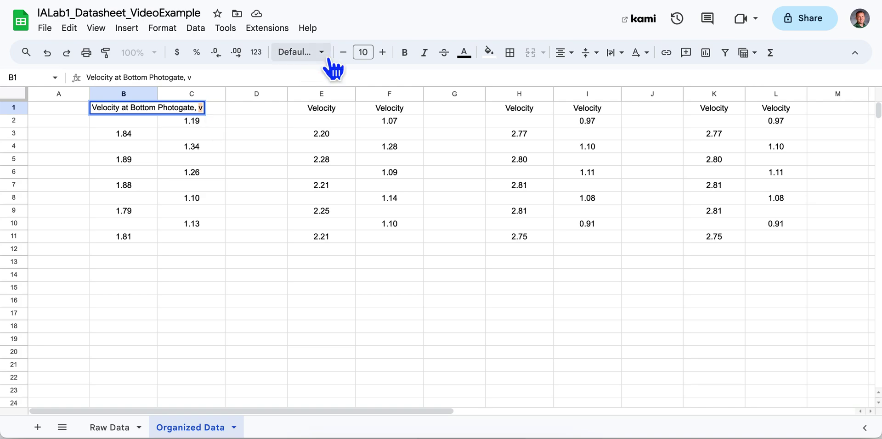
key(ctrl+i)
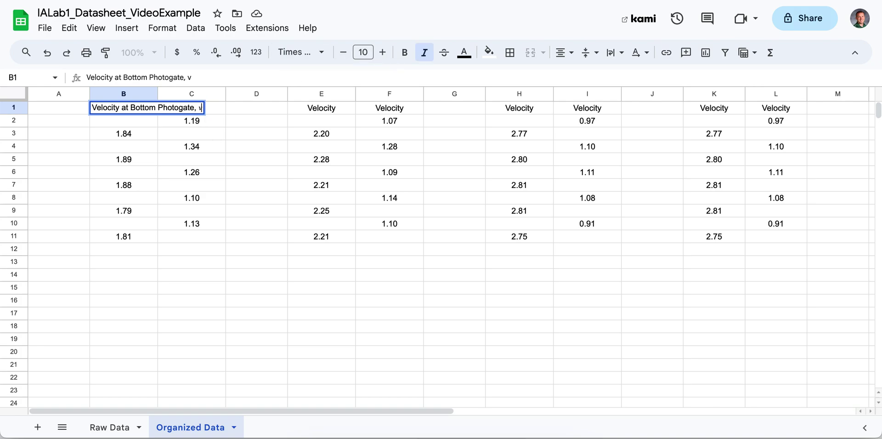
click(322, 56)
click(326, 124)
Append the uncertainty and unit ", (+/- 0.01 m*s^-1)" in Arial to the bottom photogate header in B1
text(, )
text(()
text(m)
text(/s)
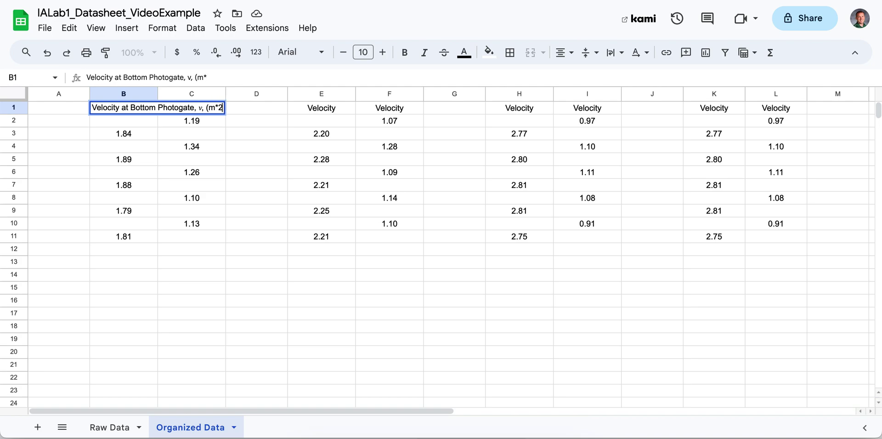
key(BackSpace)
key(BackSpace)
key(BackSpace)
text(+/- 0.01)
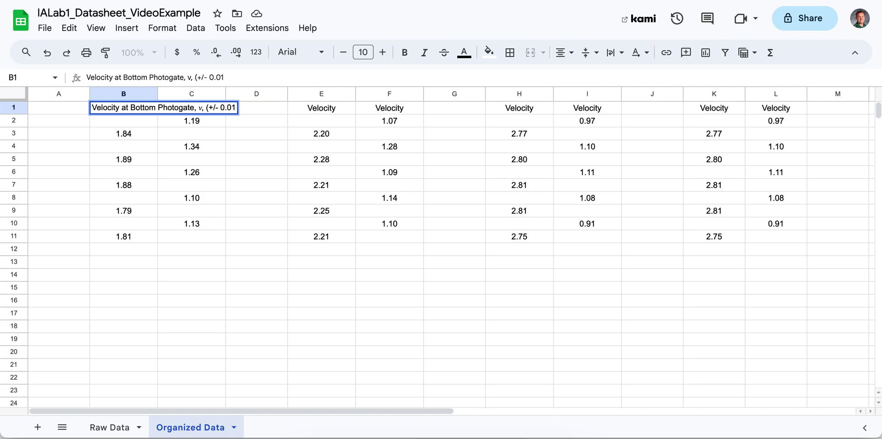
text( m*s^-1))
key(Return)
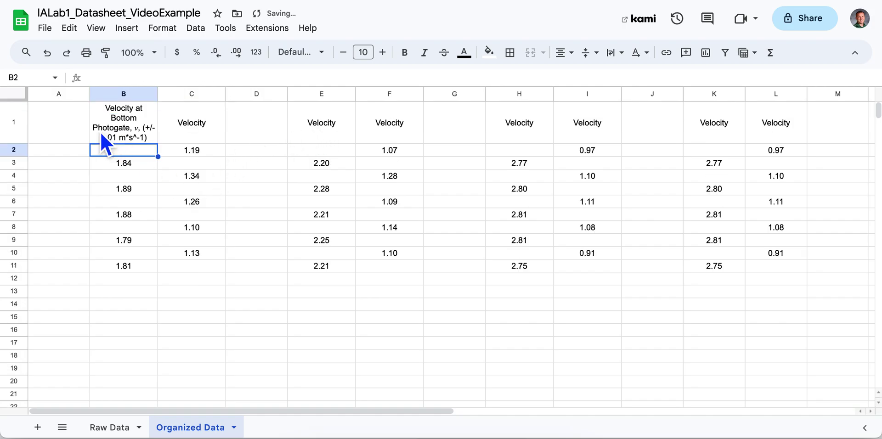
Switch the text wrapping of header cell B1 to overflow and restore it to wrap
click(128, 121)
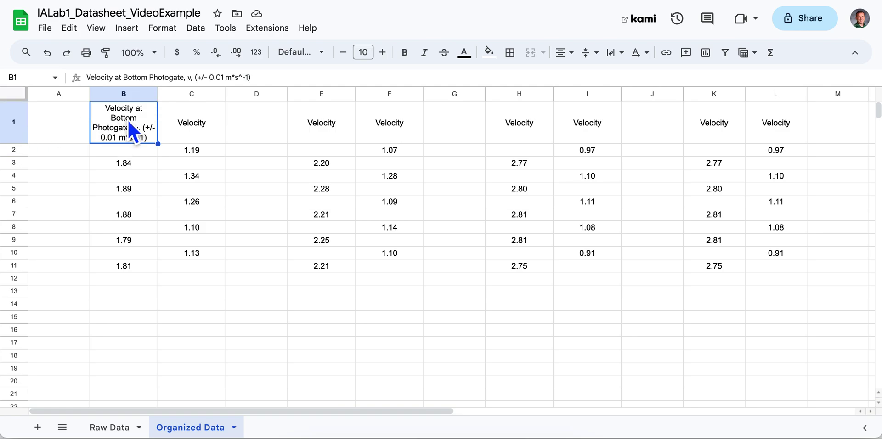
click(614, 52)
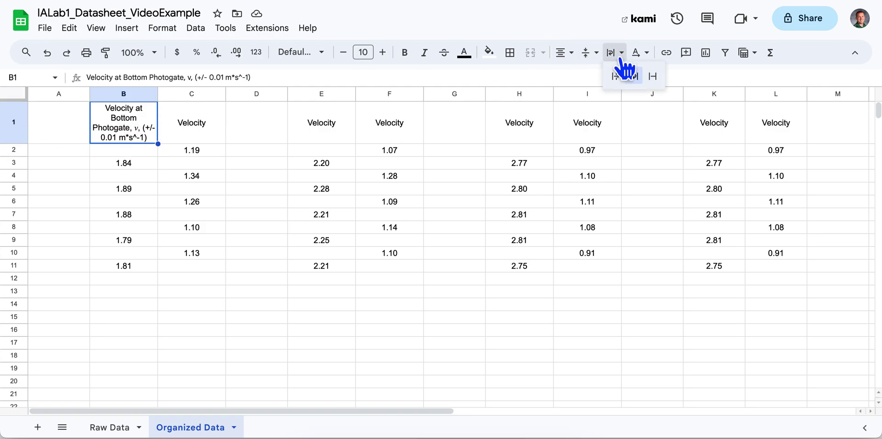
click(621, 83)
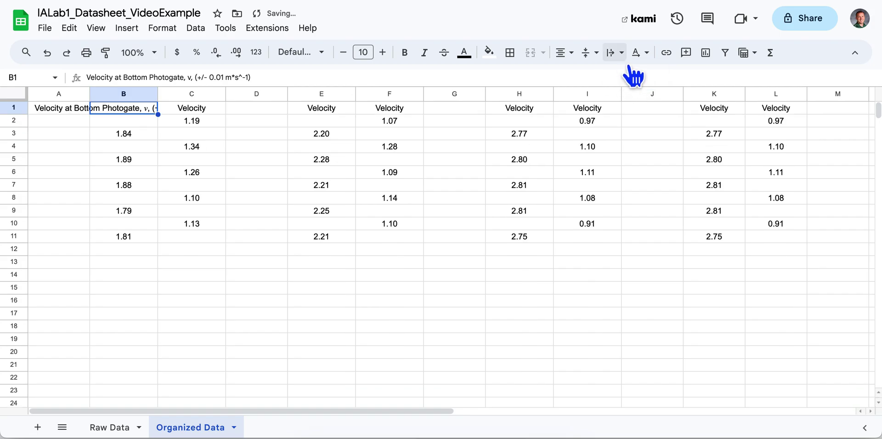
click(615, 52)
click(634, 77)
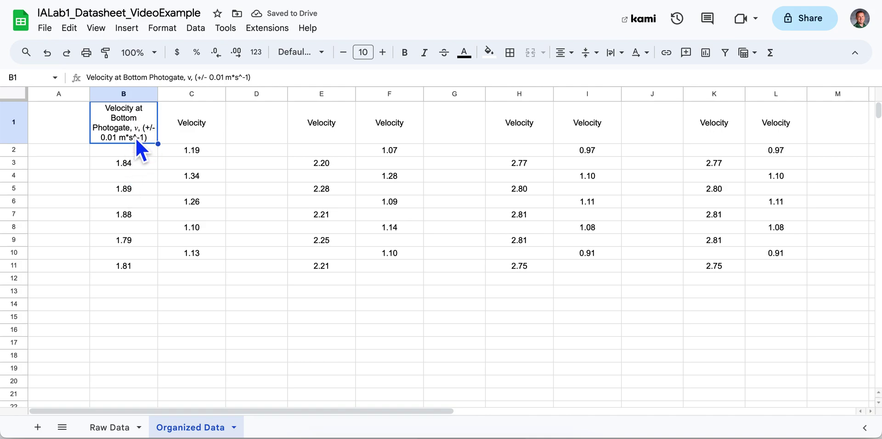
Copy the B1 header into C1 and change it to "Velocity at Top Photogate, u, (+/- 0.01 m*s^-1)", keeping the symbol's italic style
key(ctrl+c)
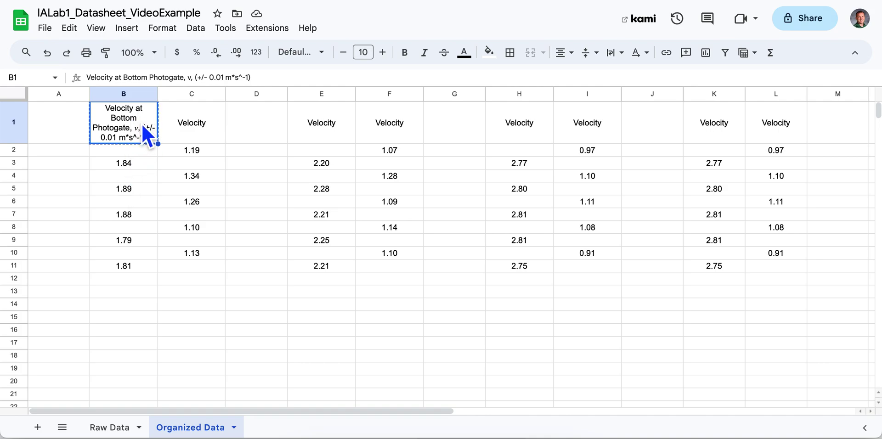
click(192, 119)
key(ctrl+v)
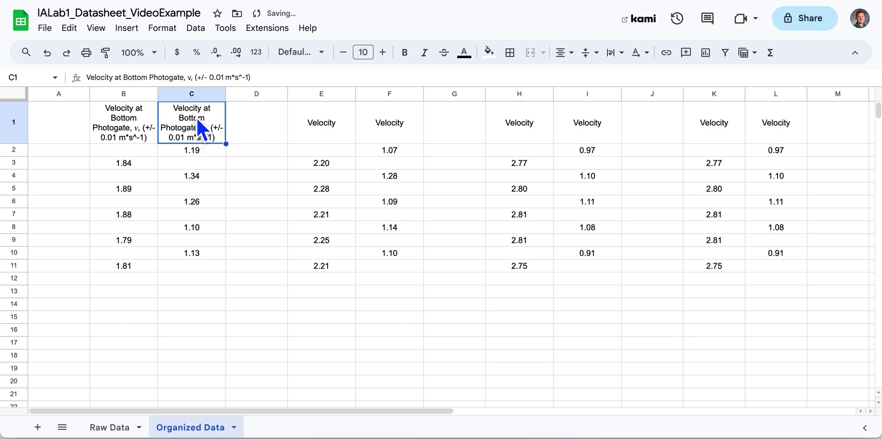
double_click(196, 118)
double_click(210, 112)
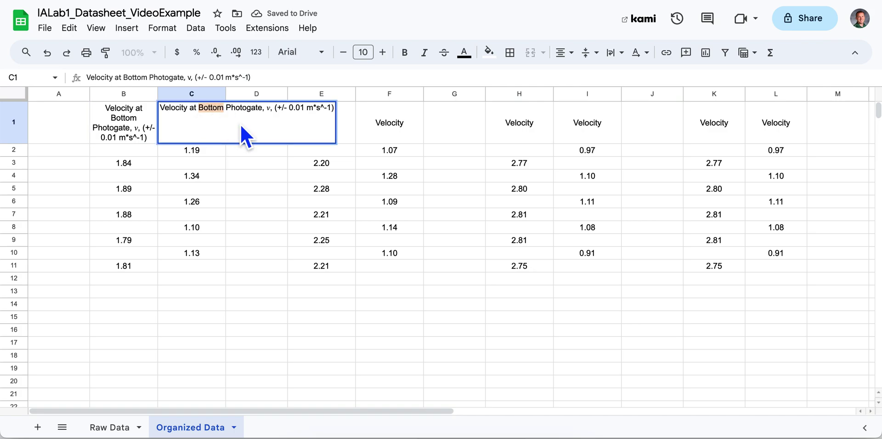
text(Top)
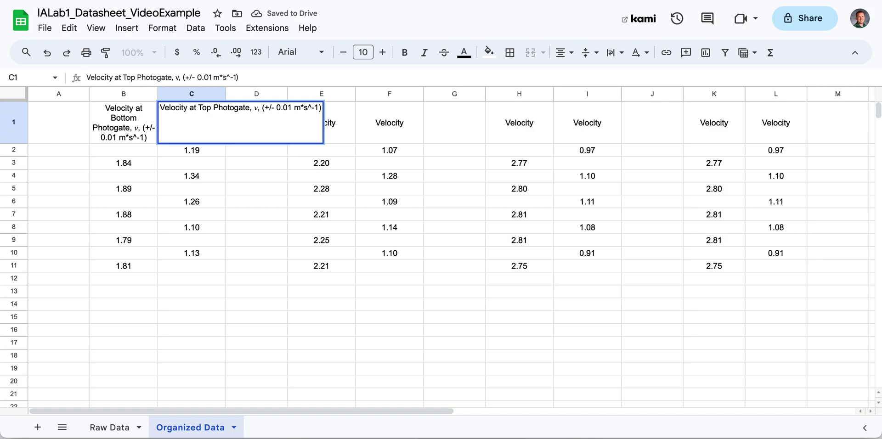
click(265, 122)
key(BackSpace)
text(u)
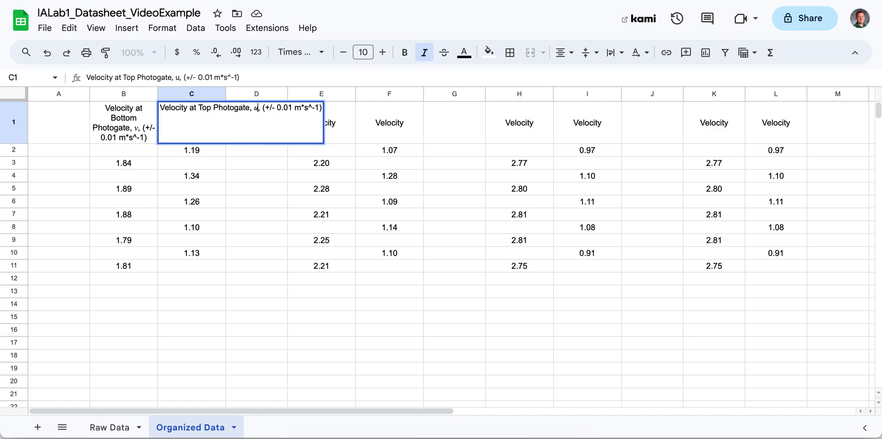
click(264, 162)
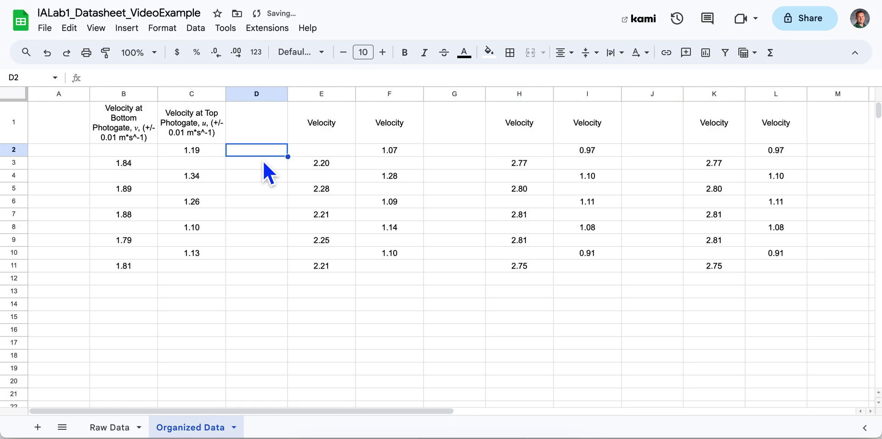
Copy the two headers in B1:C1 over the Velocity headers in E1:F1, H1:I1 and K1:L1
click(138, 123)
drag(138, 123, 189, 124)
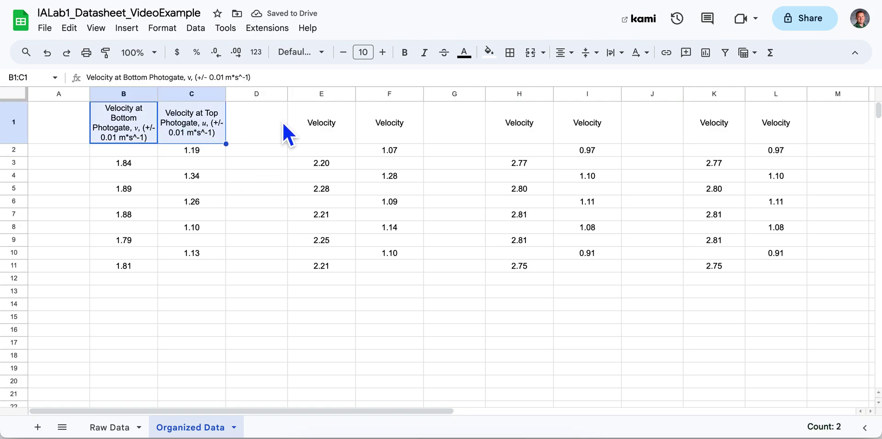
click(306, 124)
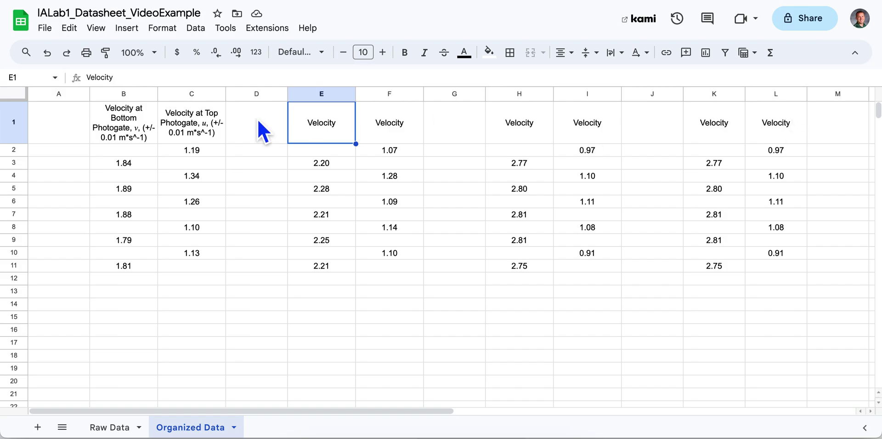
drag(105, 125, 191, 133)
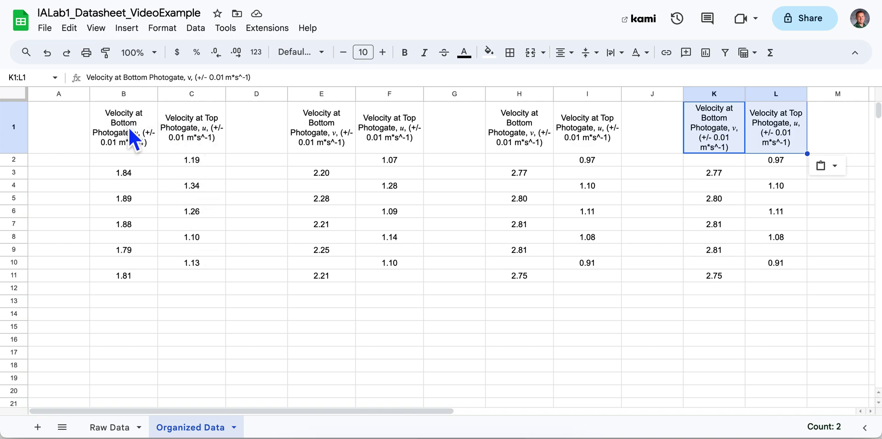
Move the top photogate blocks, rows 1 to 11, ahead of the bottom ones: C to A, F to D, I to G and L to J
drag(194, 136, 194, 275)
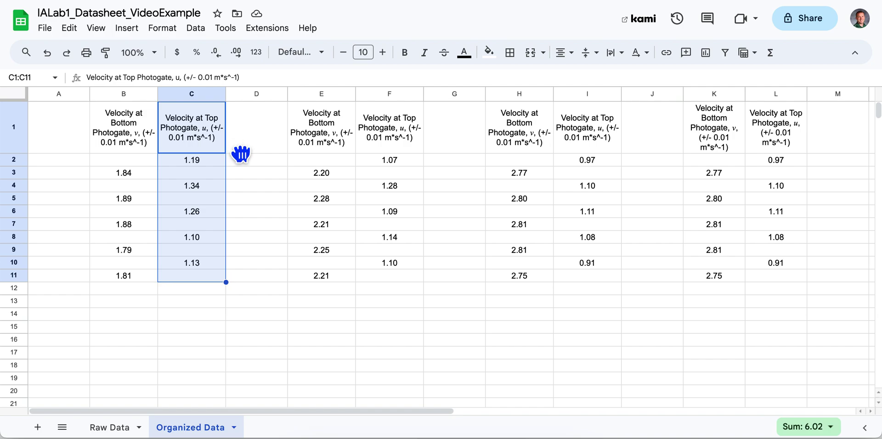
drag(241, 152, 75, 149)
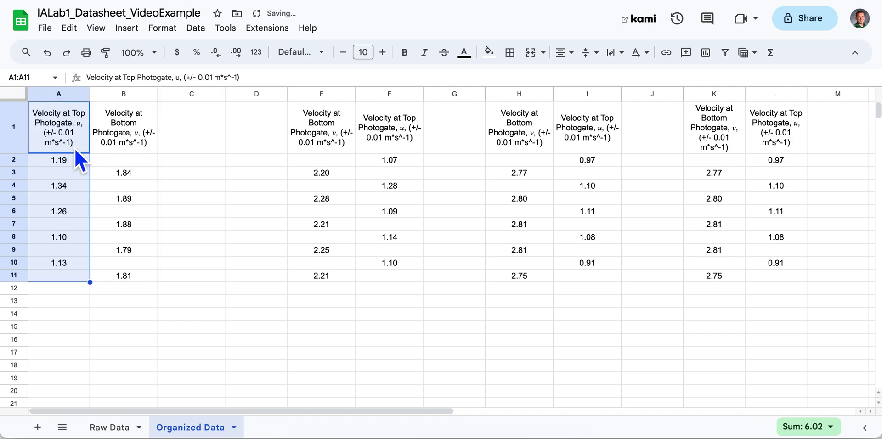
drag(390, 134, 390, 279)
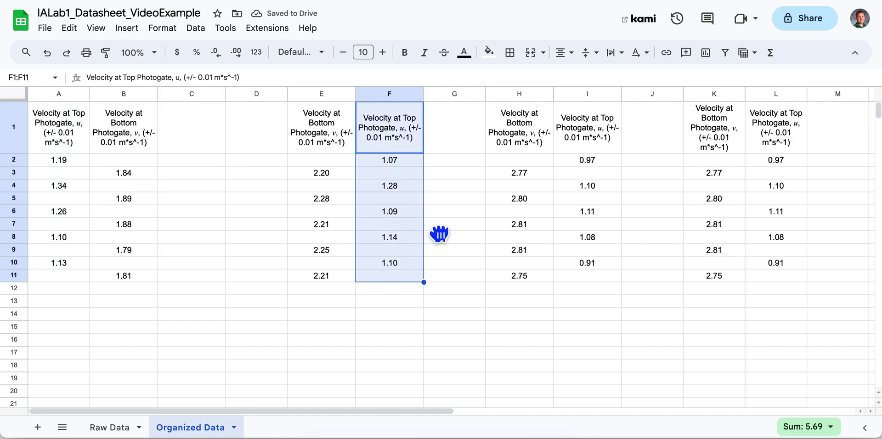
drag(424, 225, 284, 197)
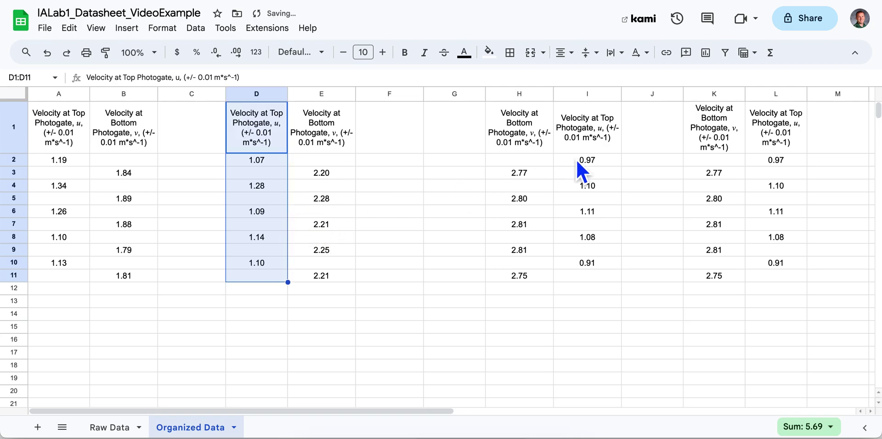
click(588, 140)
drag(588, 140, 588, 278)
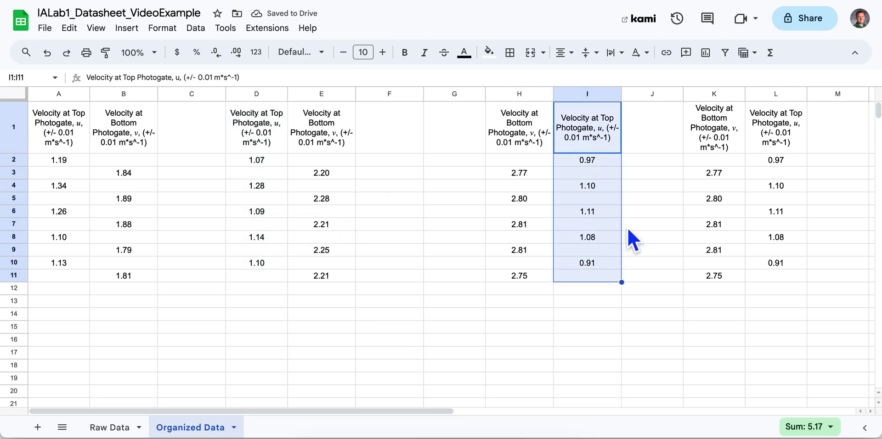
drag(635, 239, 475, 223)
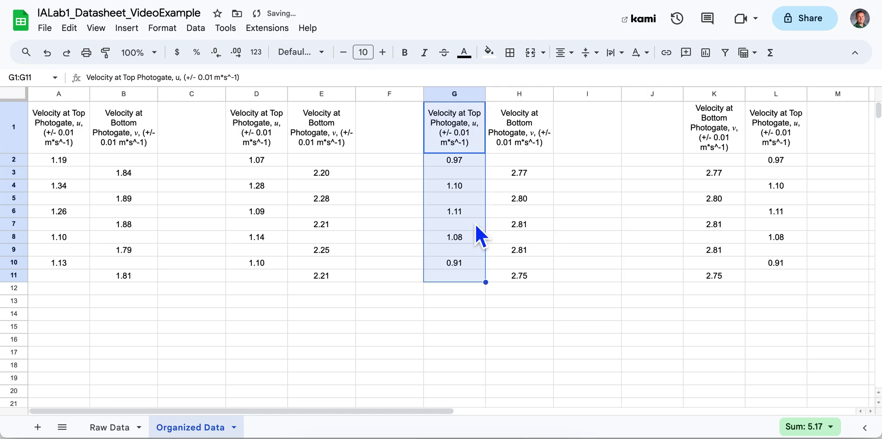
drag(785, 140, 786, 281)
drag(821, 257, 672, 242)
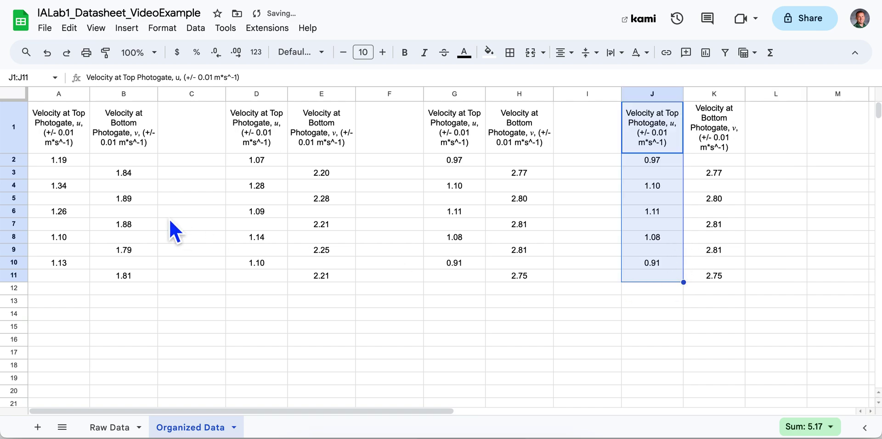
Copy the bottom photogate velocities in B3, B5, B7, B9 and B11 and paste them without gaps starting at B2
click(129, 162)
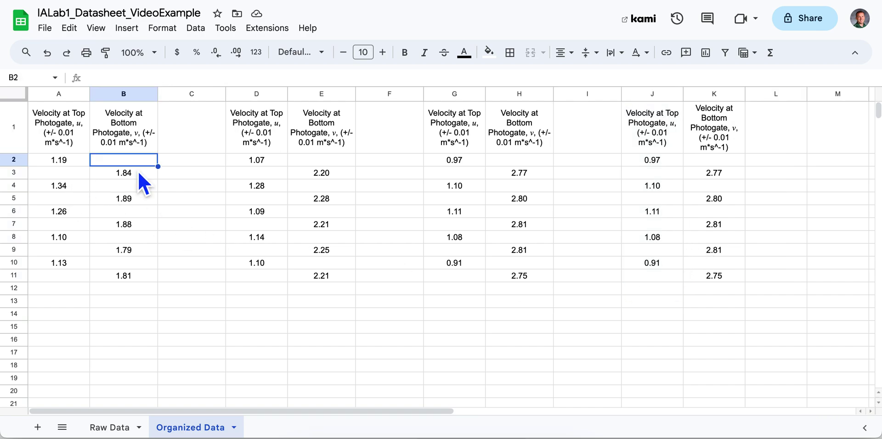
click(138, 173)
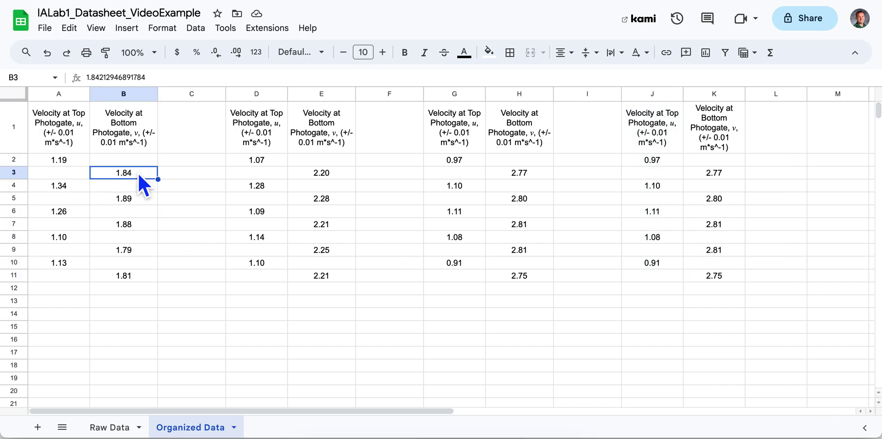
ctrl+click(140, 199)
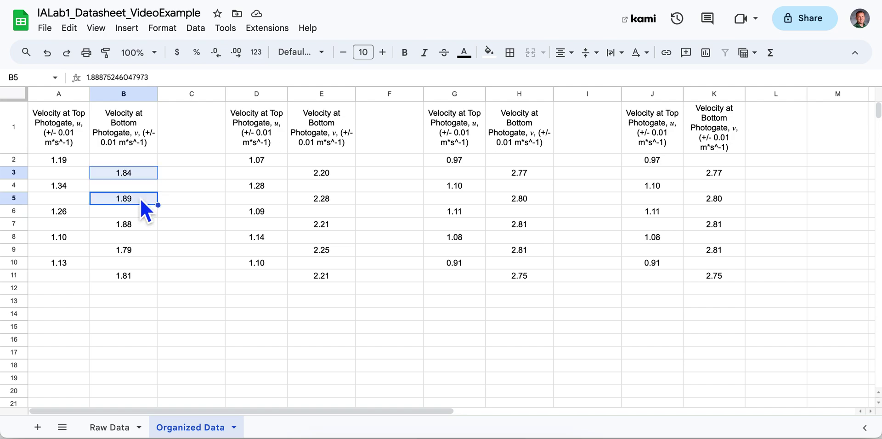
ctrl+click(141, 224)
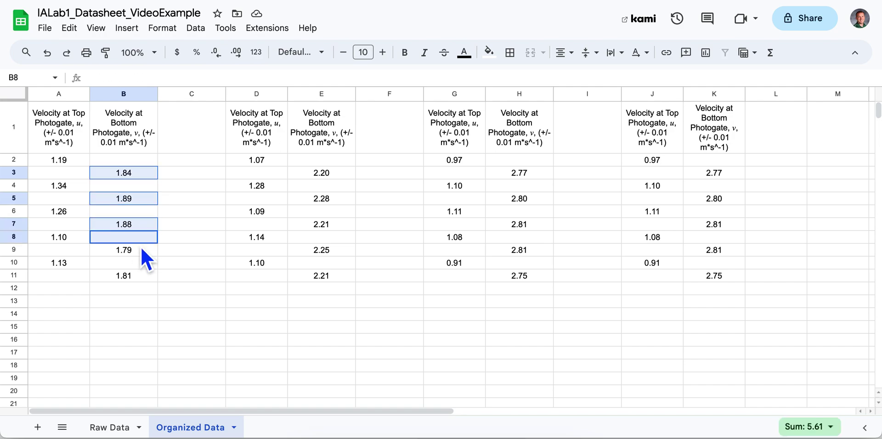
ctrl+click(140, 250)
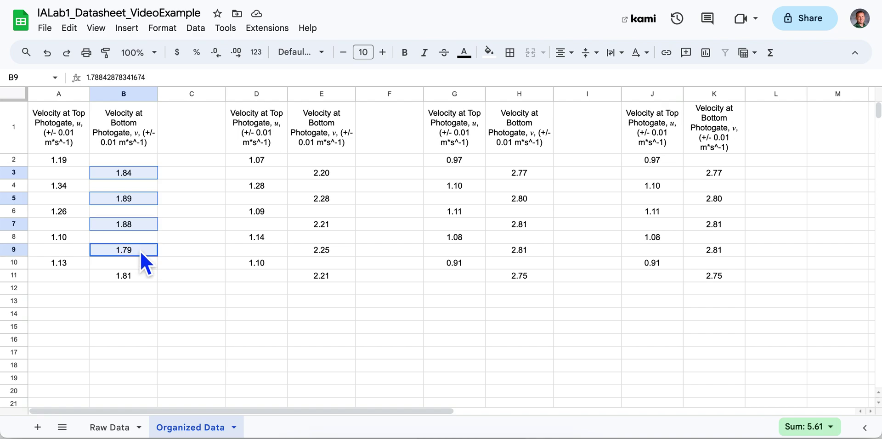
ctrl+click(140, 275)
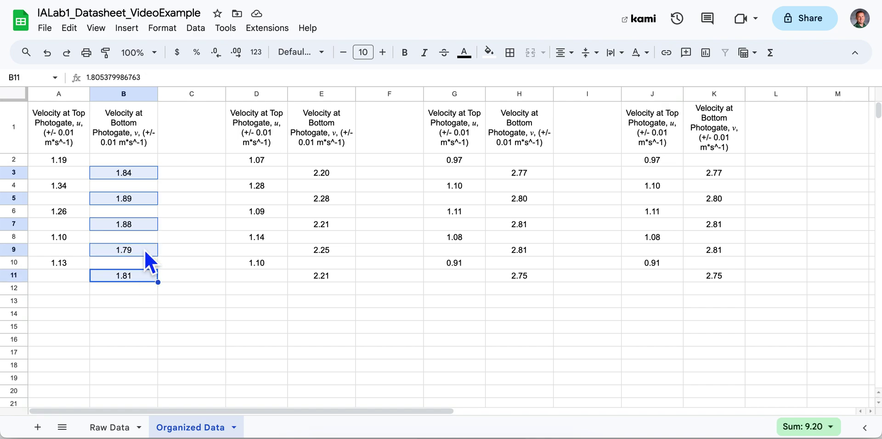
click(77, 32)
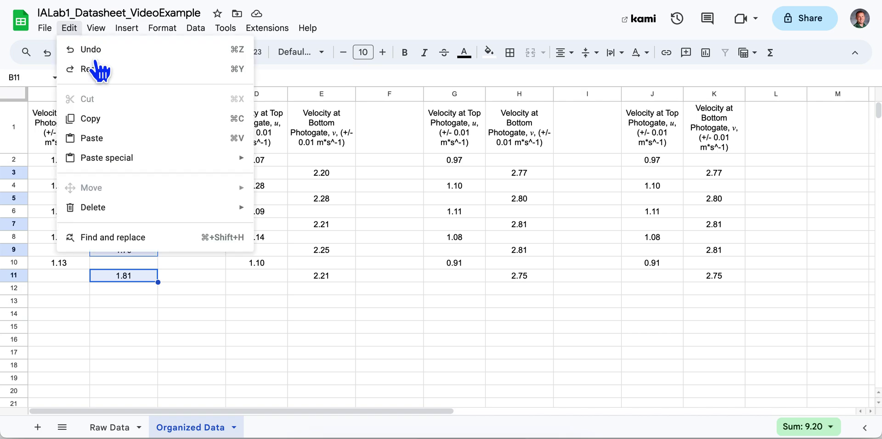
click(245, 126)
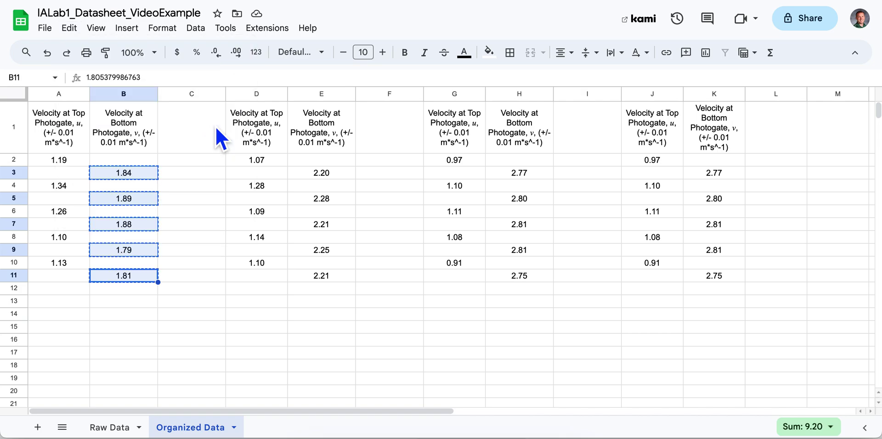
click(145, 158)
click(139, 160)
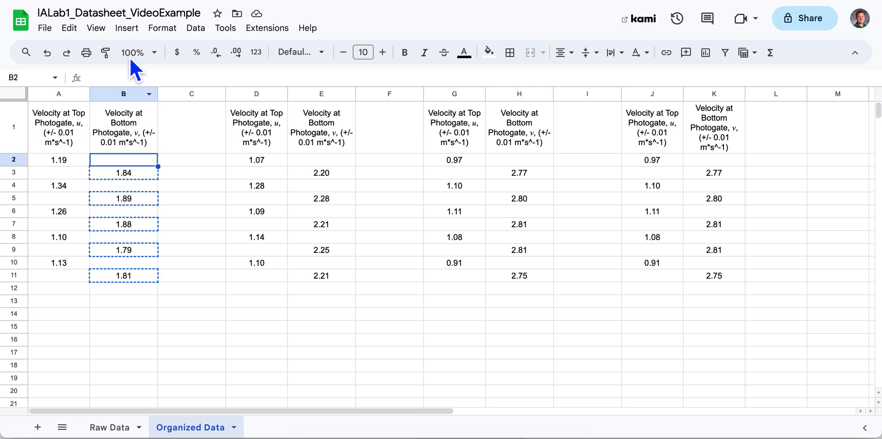
click(70, 28)
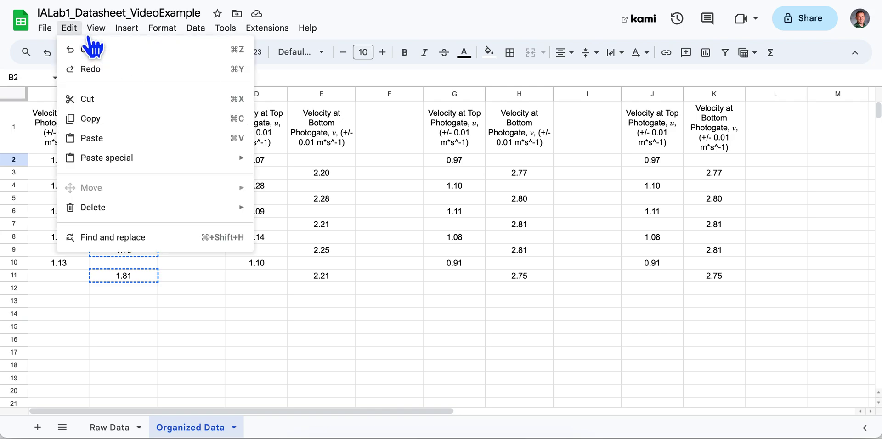
click(182, 144)
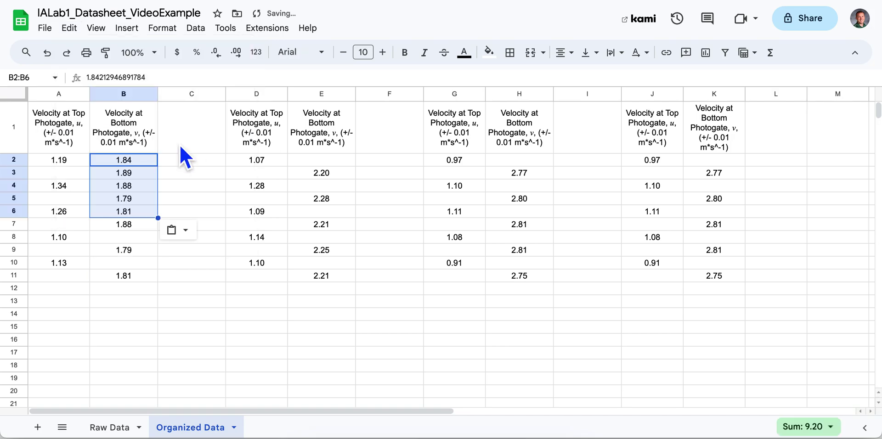
Copy the top photogate velocities in A4, A6, A8 and A10 and paste them without gaps starting at A3
click(84, 185)
super+click(81, 211)
super+click(82, 238)
super+click(76, 264)
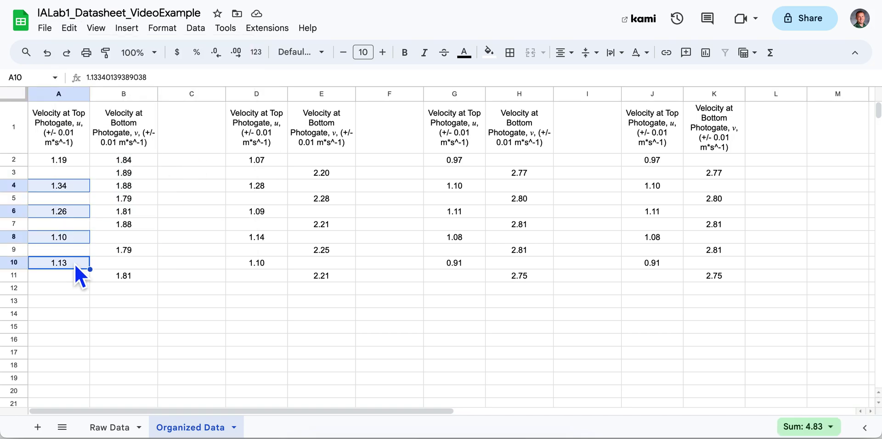
key(super+c)
click(73, 176)
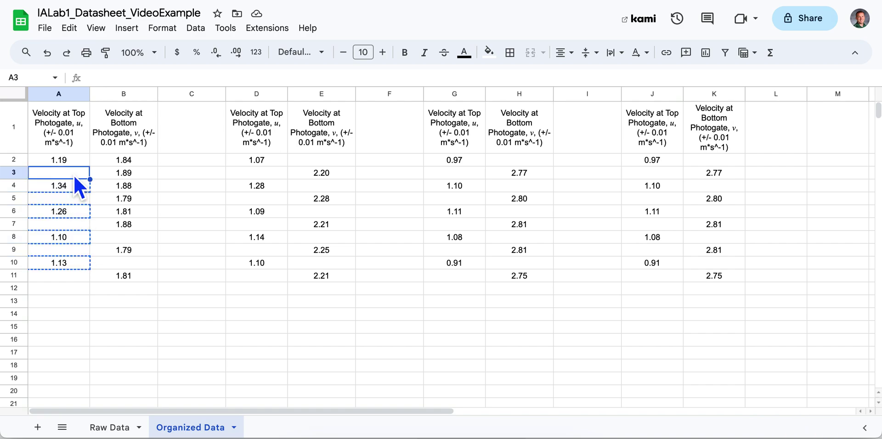
key(super+v)
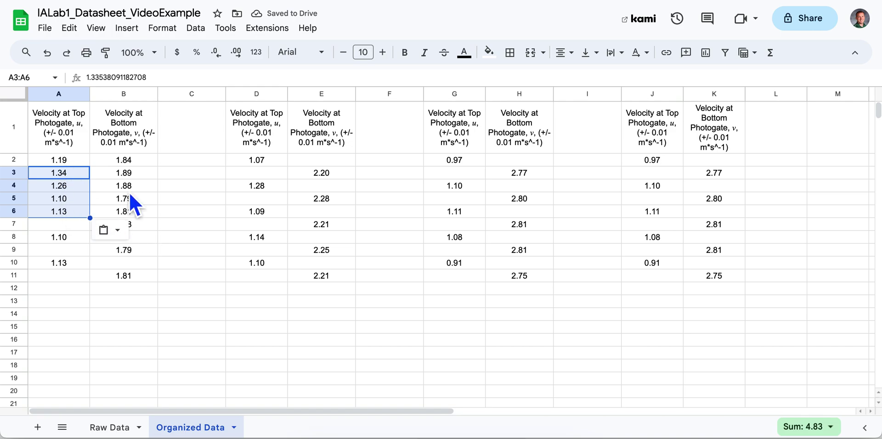
Try to copy D4, D6, D8, D10 together with E3, E5, E7, E9, E11 to E2, and undo the paste
mouse_move(274, 188)
mouse_down()
mouse_move(274, 221)
mouse_move(274, 200)
mouse_up()
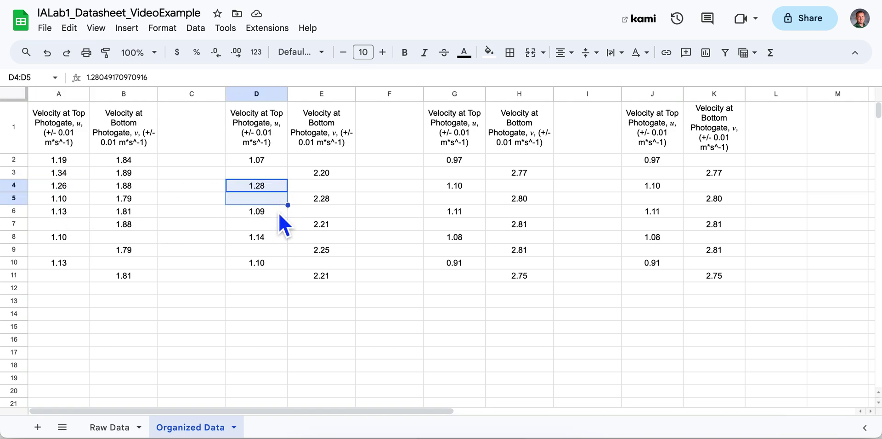
ctrl+click(278, 204)
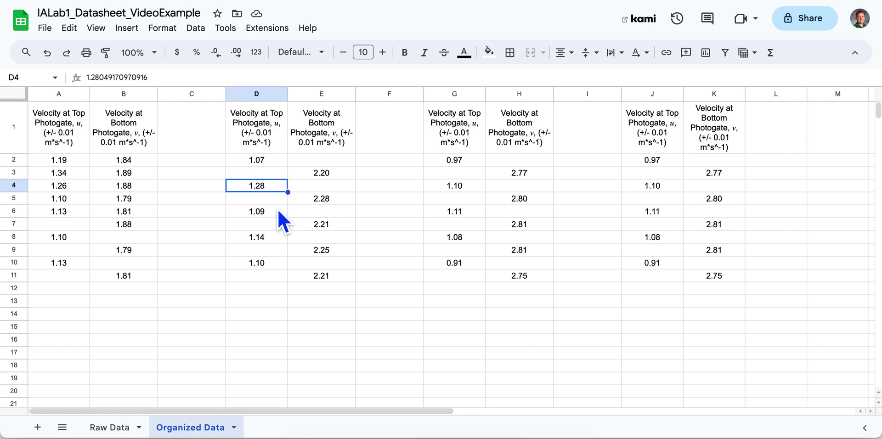
ctrl+click(277, 215)
ctrl+click(274, 238)
ctrl+click(273, 264)
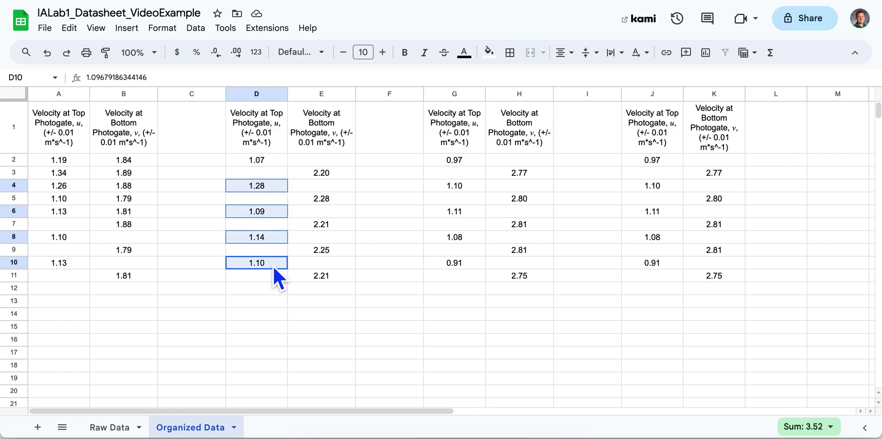
ctrl+click(304, 275)
ctrl+click(308, 252)
ctrl+click(316, 226)
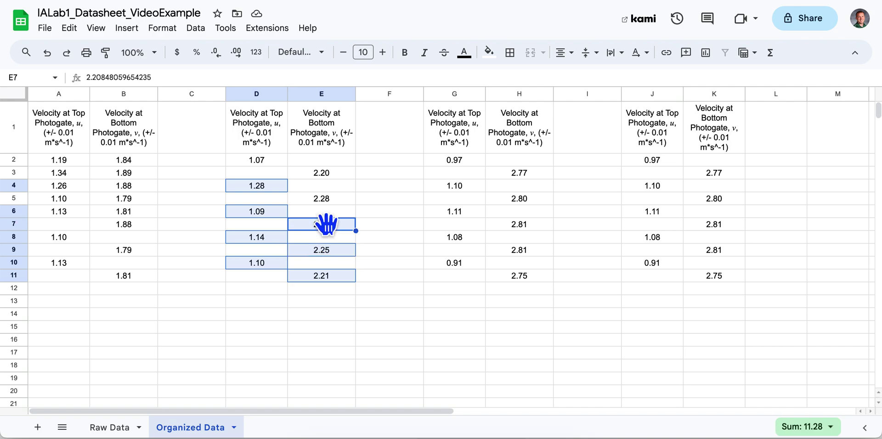
ctrl+click(320, 201)
ctrl+click(326, 177)
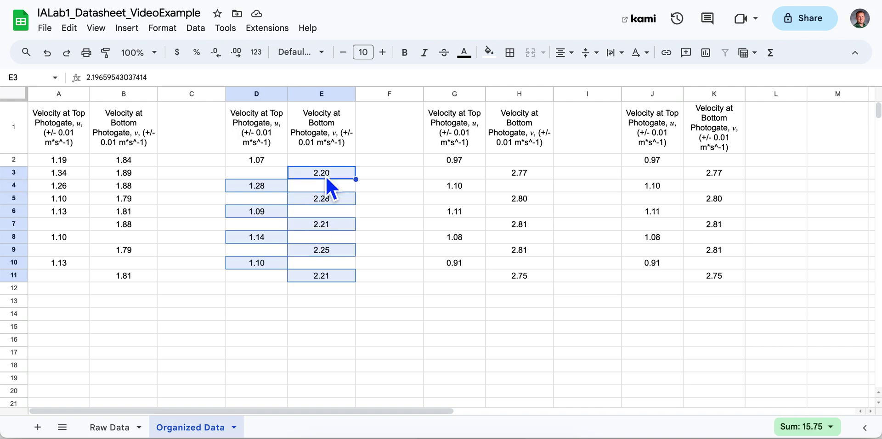
key(ctrl+c)
click(305, 164)
key(ctrl+v)
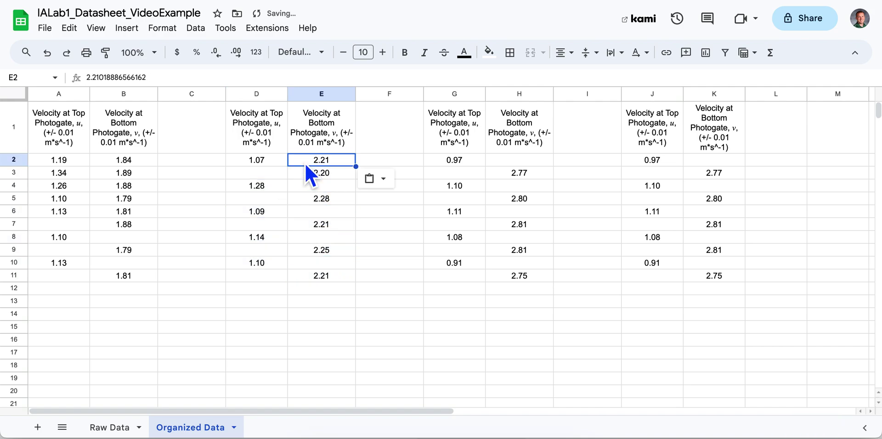
key(ctrl+z)
Copy only the top photogate velocities in D4, D6, D8 and D10 and paste them without gaps starting at D3
click(268, 188)
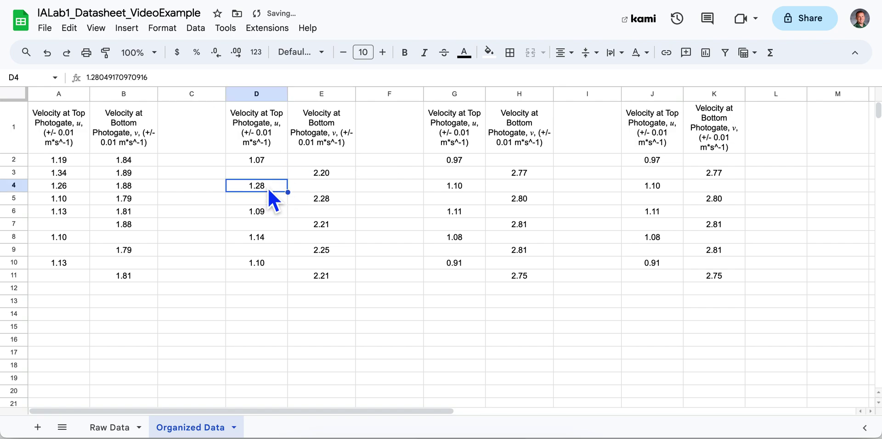
key(shift+Down)
key(shift+Down)
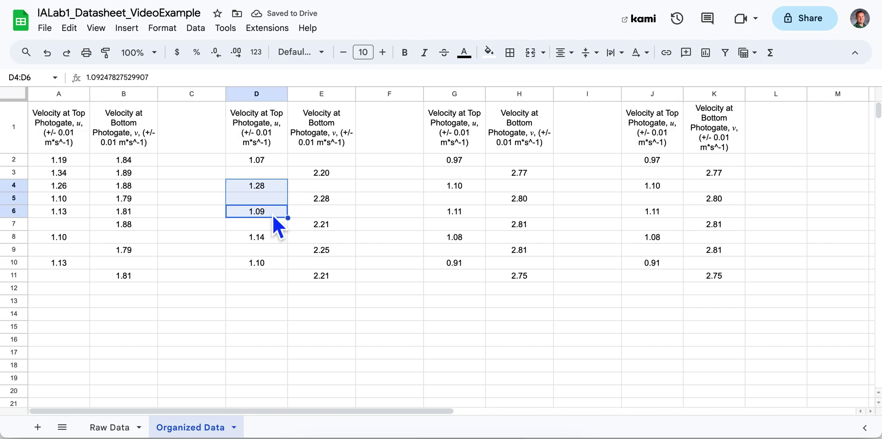
ctrl+click(274, 201)
ctrl+click(273, 201)
ctrl+click(272, 237)
ctrl+click(268, 265)
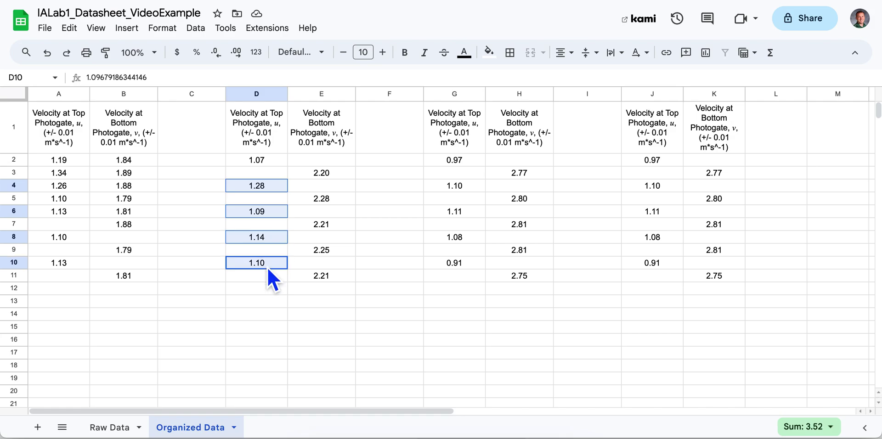
key(ctrl+c)
click(277, 177)
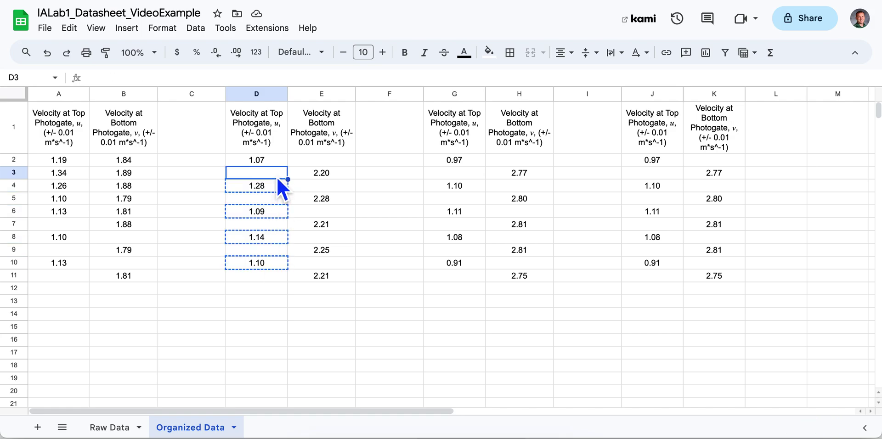
key(ctrl+v)
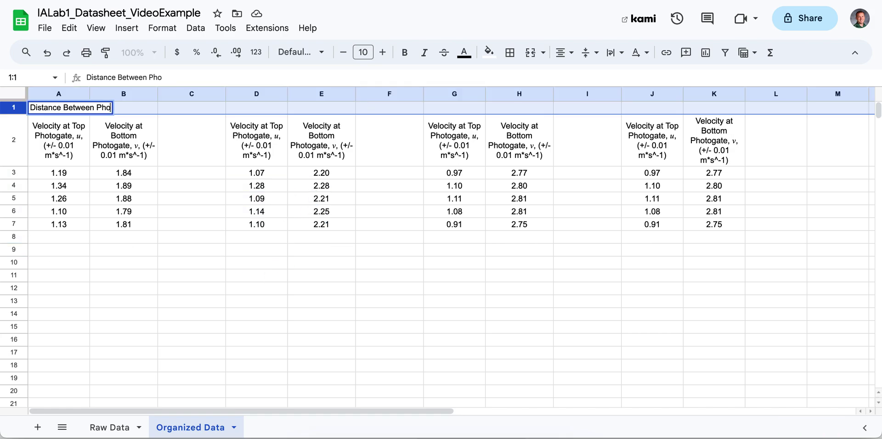
Complete the label in A1 of the new first row as "Distance Between Photogates, h, (+/- 0.01 m)"
text(togates,)
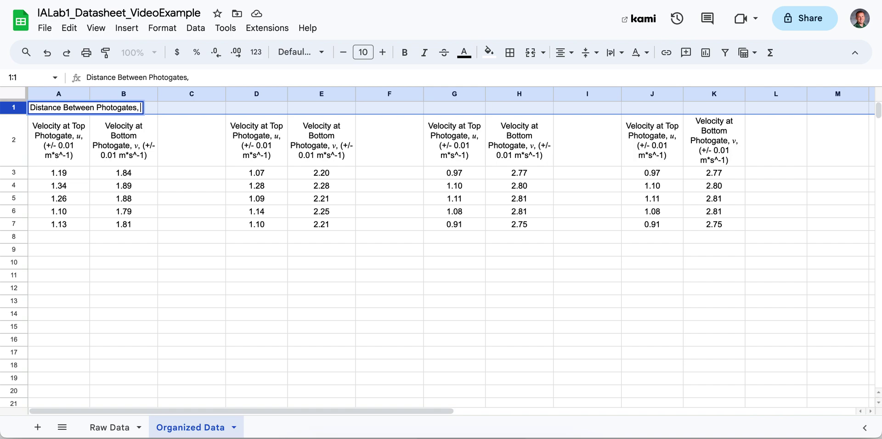
text( h, (+/-)
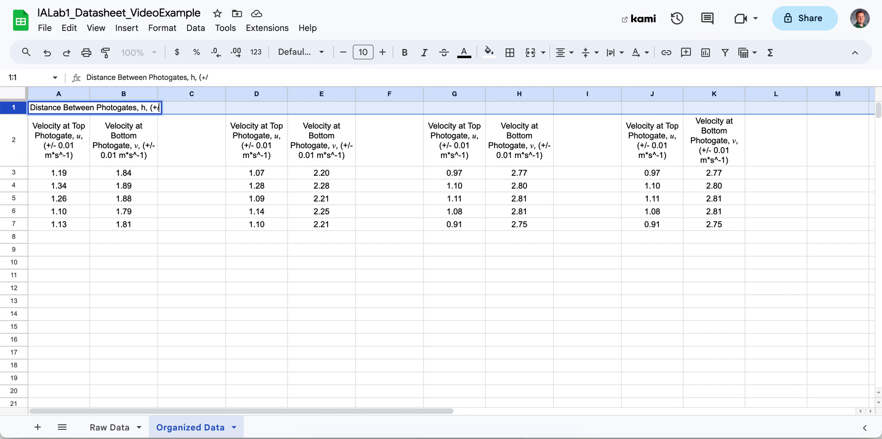
text( 0.01)
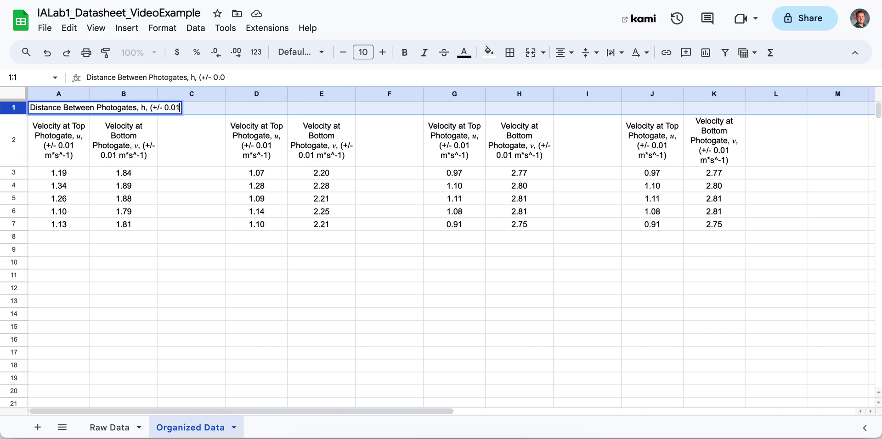
text( m))
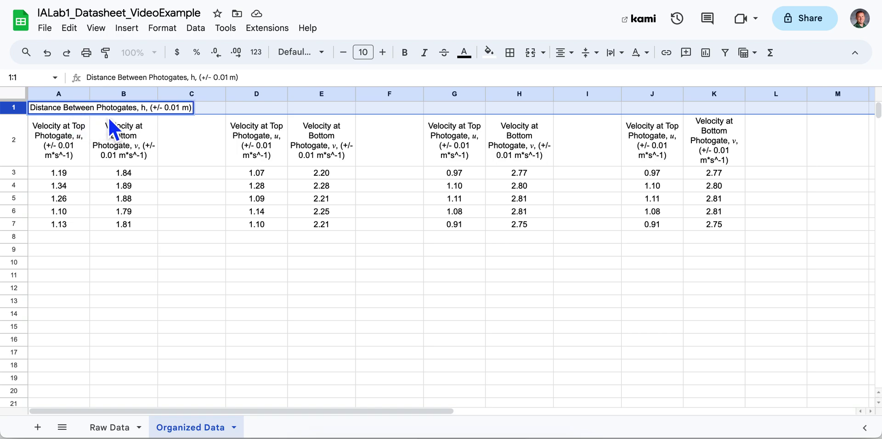
Format the symbol h in the A1 distance label as italic Times New Roman and commit the cell
double_click(146, 109)
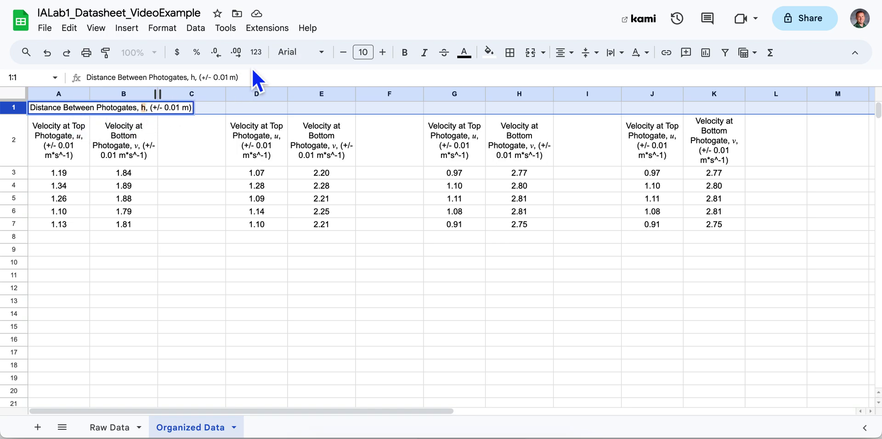
click(322, 56)
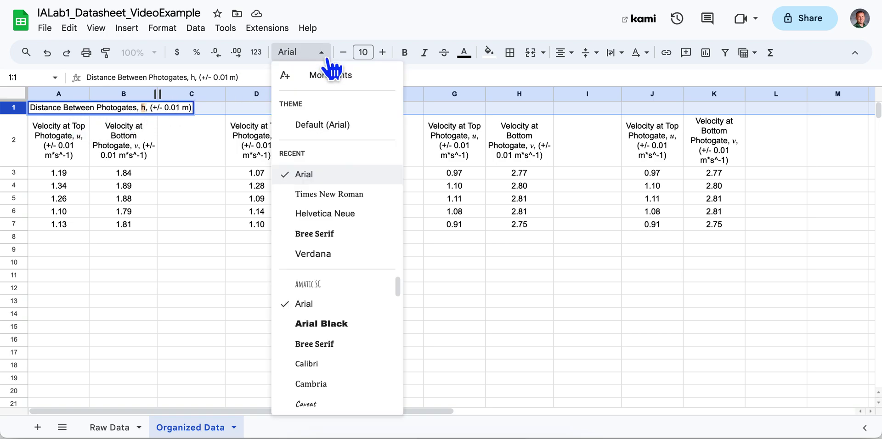
click(329, 196)
click(424, 51)
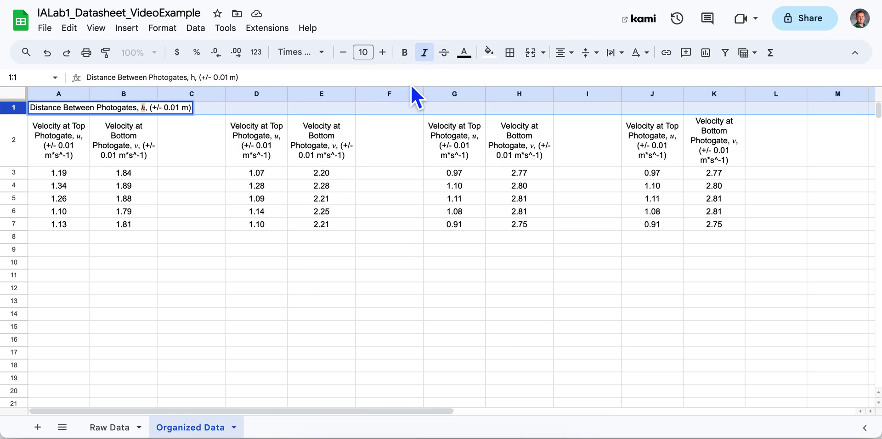
key(Tab)
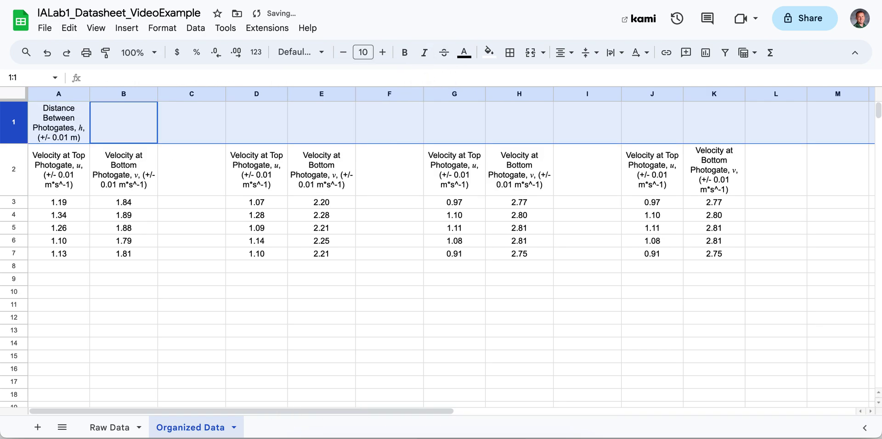
Enter 0.12 in B1 as the photogate distance for the first data set
click(68, 130)
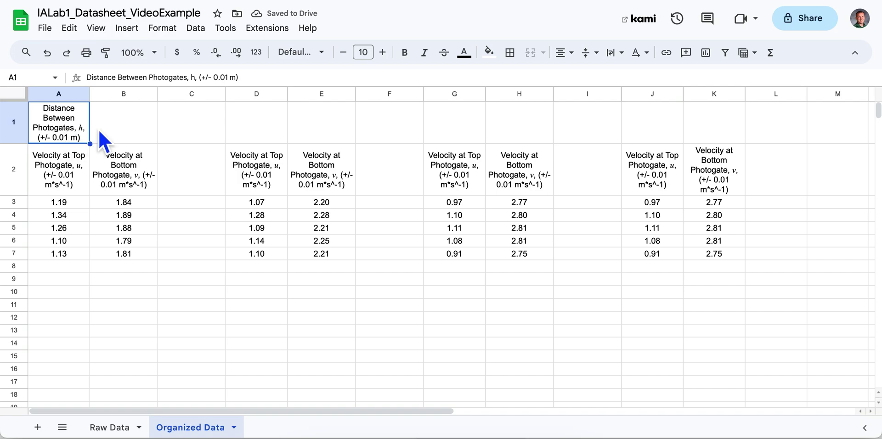
click(119, 126)
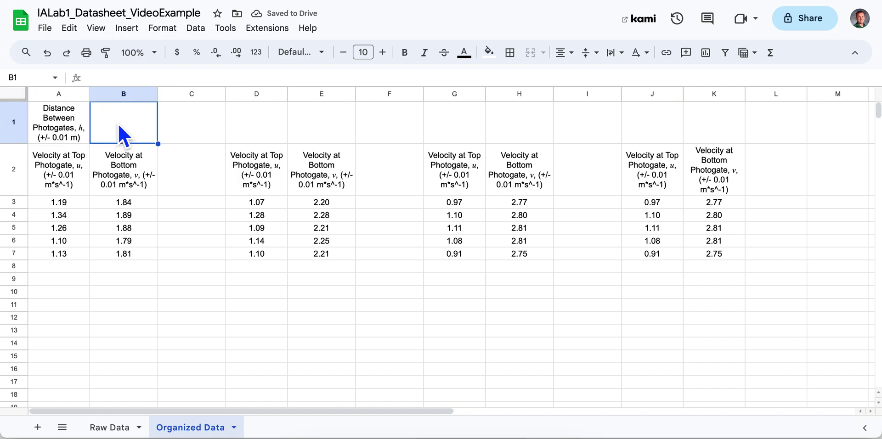
text(0.12)
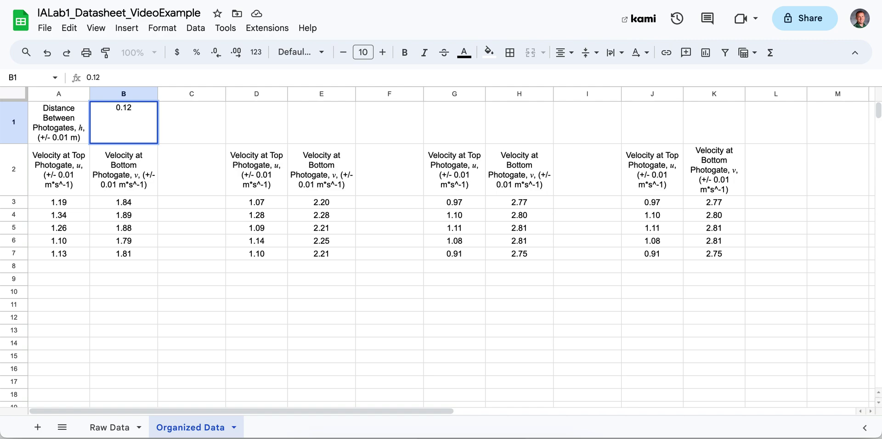
key(Return)
Copy the distance label and value in A1:B1 and paste them at D1, G1 and J1 for the other data sets
drag(63, 127, 134, 128)
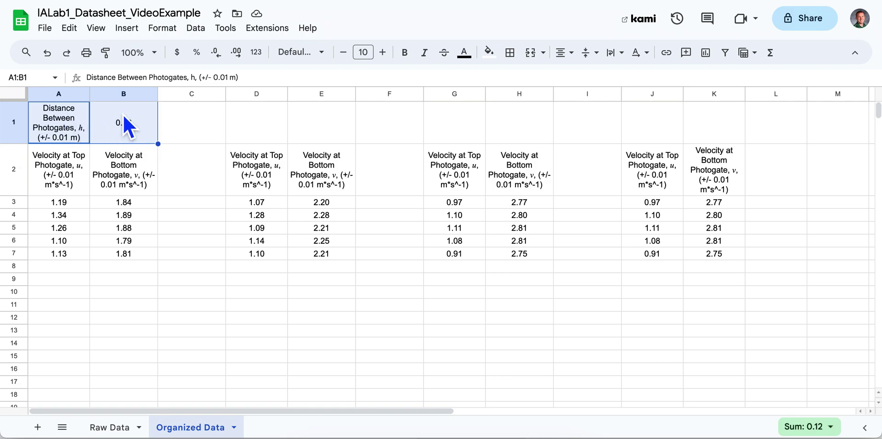
key(ctrl+c)
click(265, 126)
key(ctrl+v)
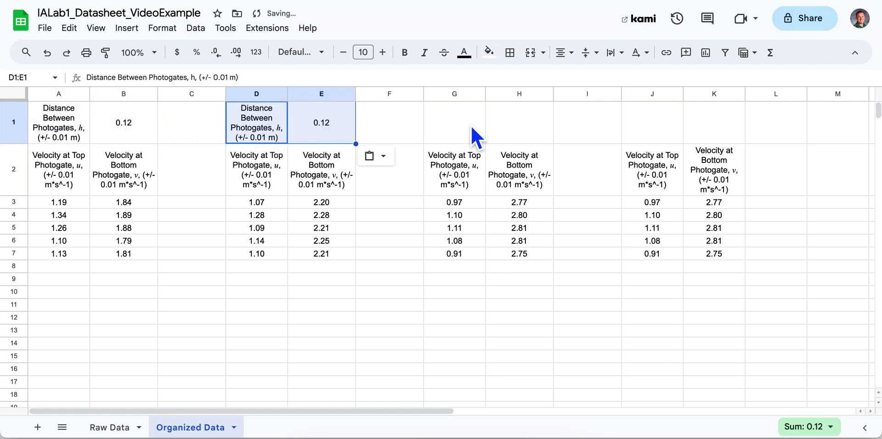
click(470, 126)
key(ctrl+v)
click(653, 124)
key(ctrl+v)
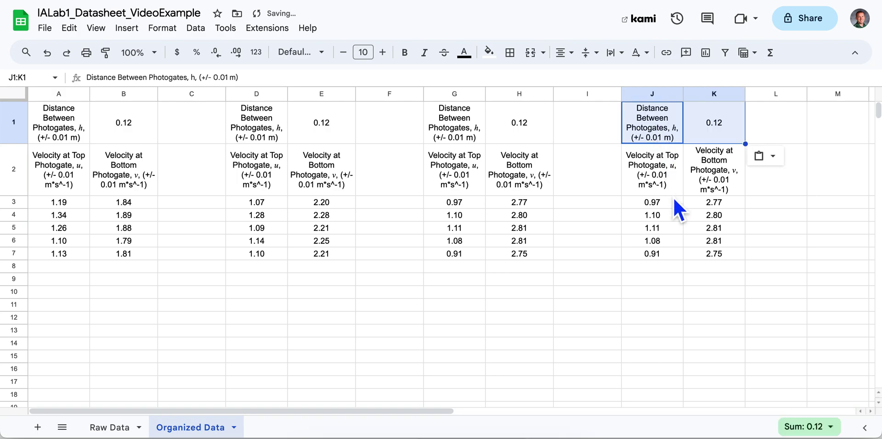
Set the second data set's photogate distance in E1 to 0.20
click(329, 130)
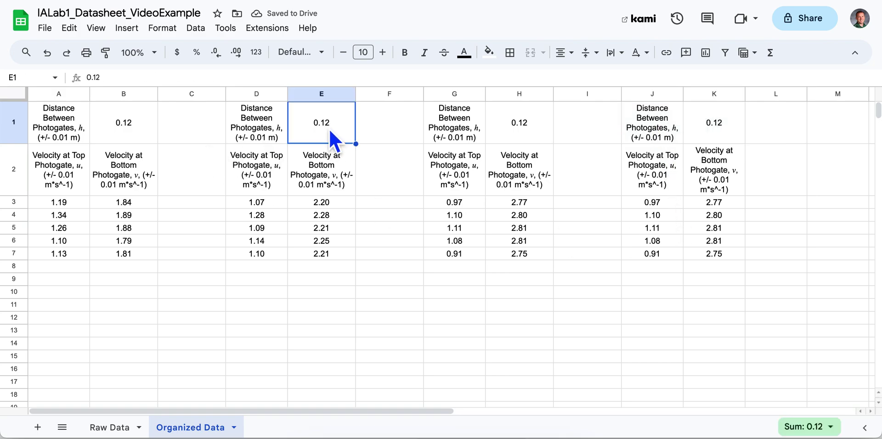
double_click(329, 129)
key(BackSpace)
key(BackSpace)
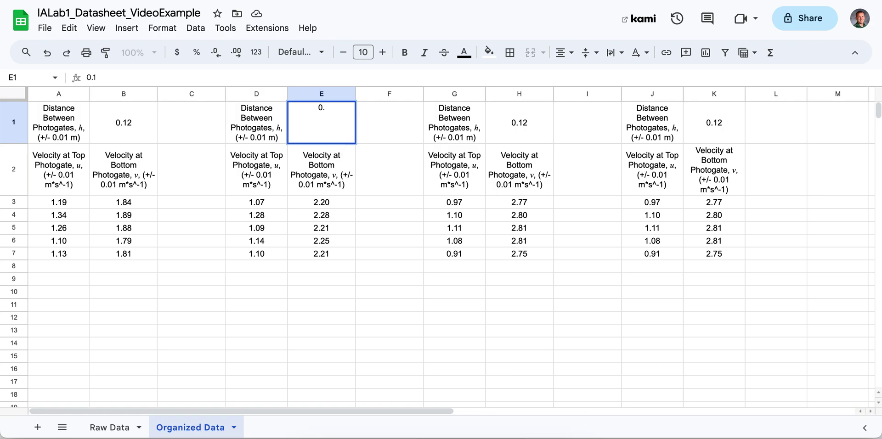
text(2)
key(Return)
Set the third data set's photogate distance in H1 to 0.40
click(528, 126)
double_click(527, 127)
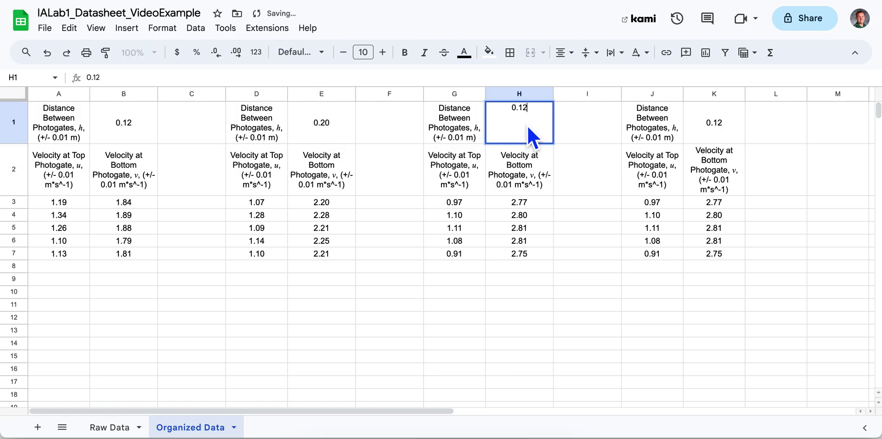
key(BackSpace)
key(BackSpace)
text(4)
key(Return)
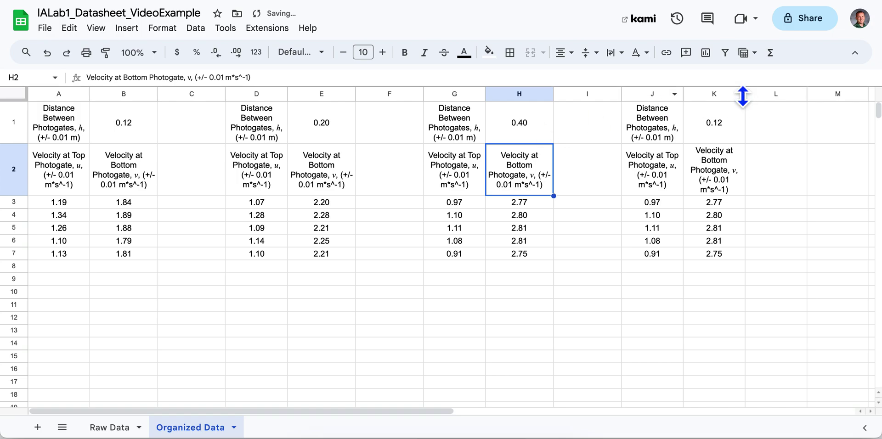
Set the fourth data set's photogate distance in K1 to 0.60
click(726, 126)
double_click(726, 126)
key(BackSpace)
key(BackSpace)
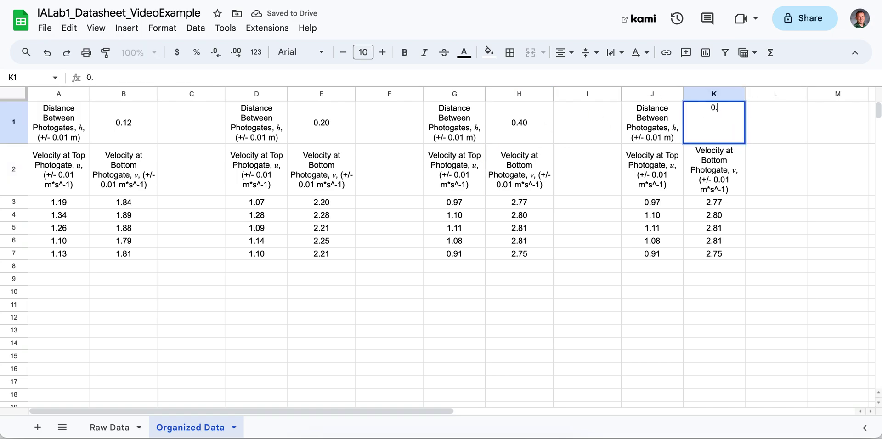
text(6)
key(Return)
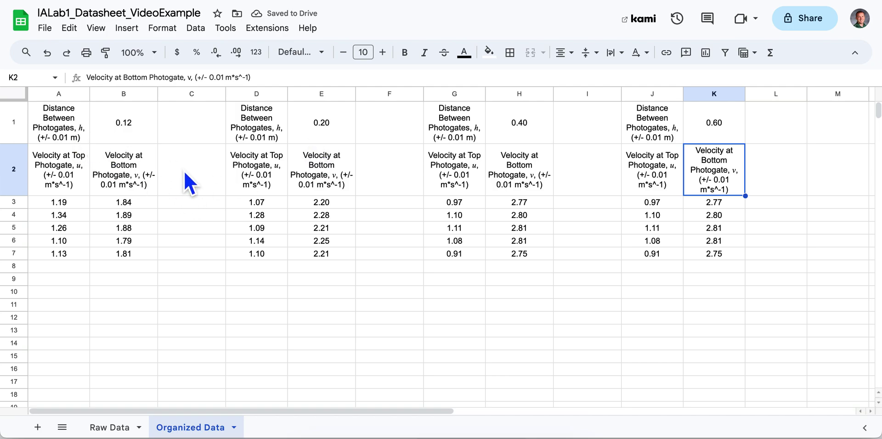
Enter the header "Acceleration Between Photogates, a, (+/- 0.8 m*s^-2)" in C2
drag(184, 172, 184, 255)
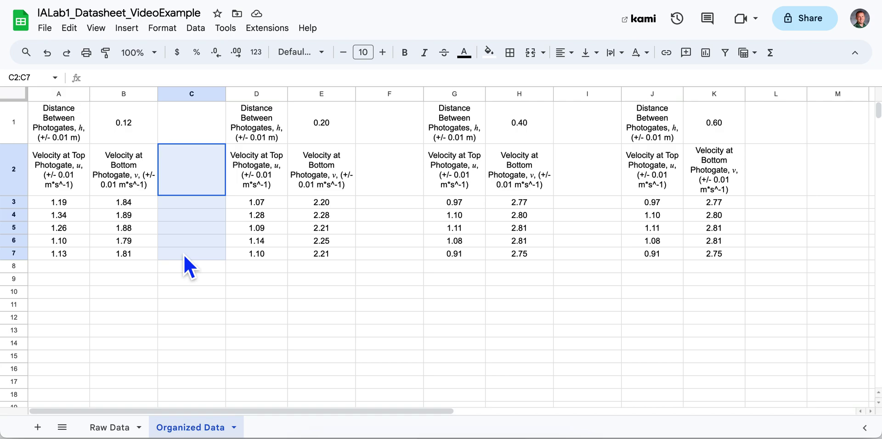
click(198, 181)
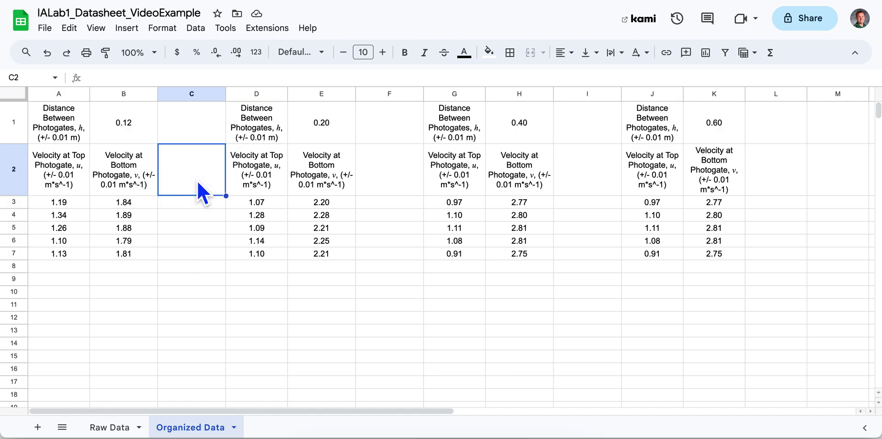
text(Ac)
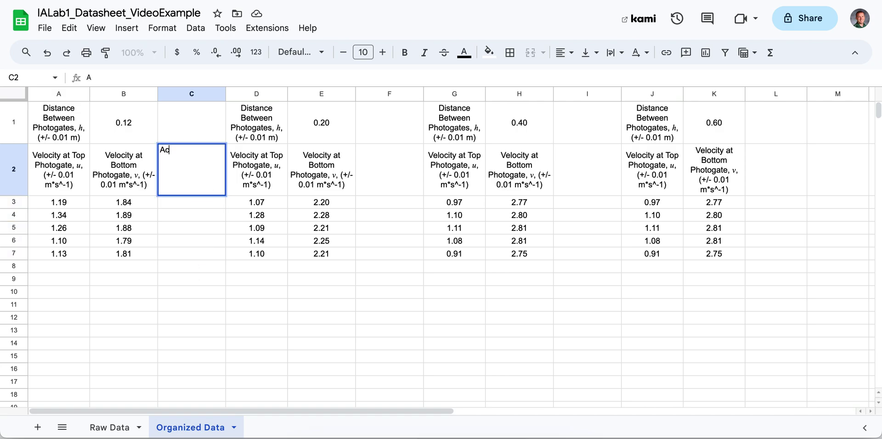
text(celeration Between Phogot)
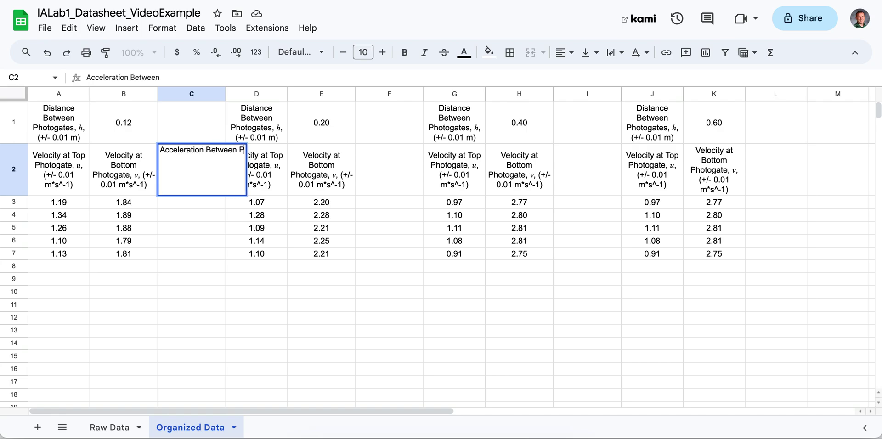
key(BackSpace)
key(BackSpace)
key(BackSpace)
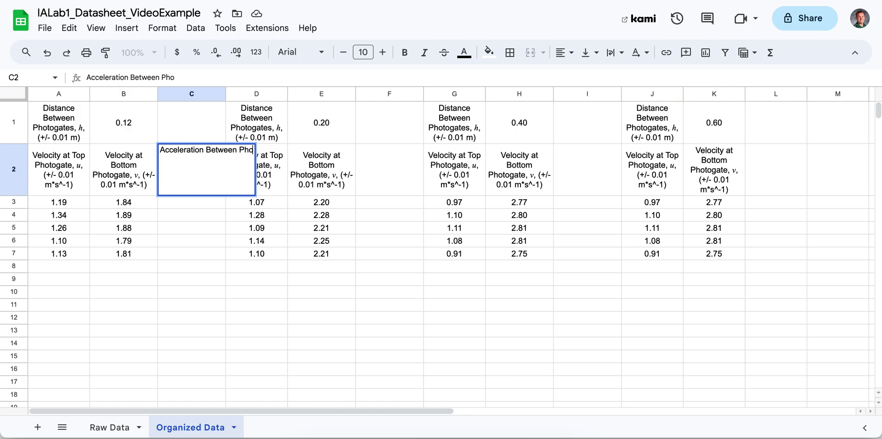
text(ot)
key(BackSpace)
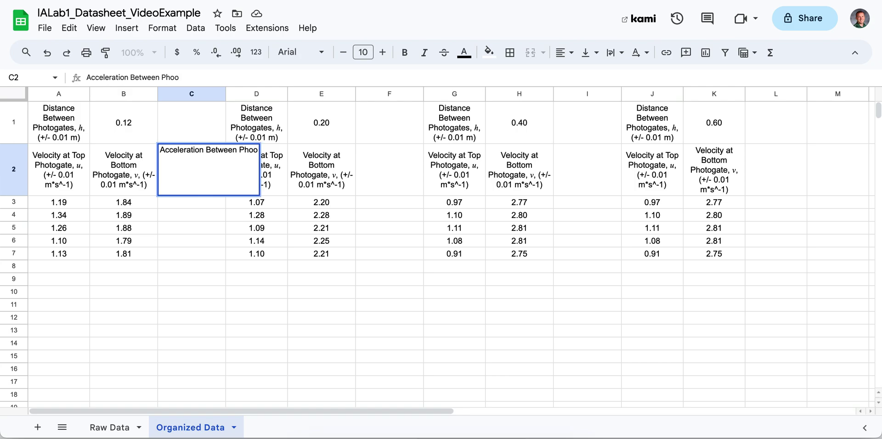
text(t)
key(BackSpace)
key(BackSpace)
text(togates, a, (+)
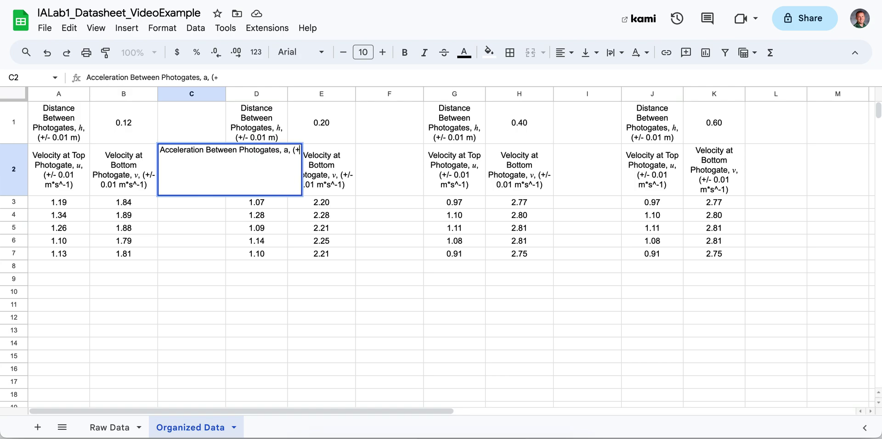
text(/-)
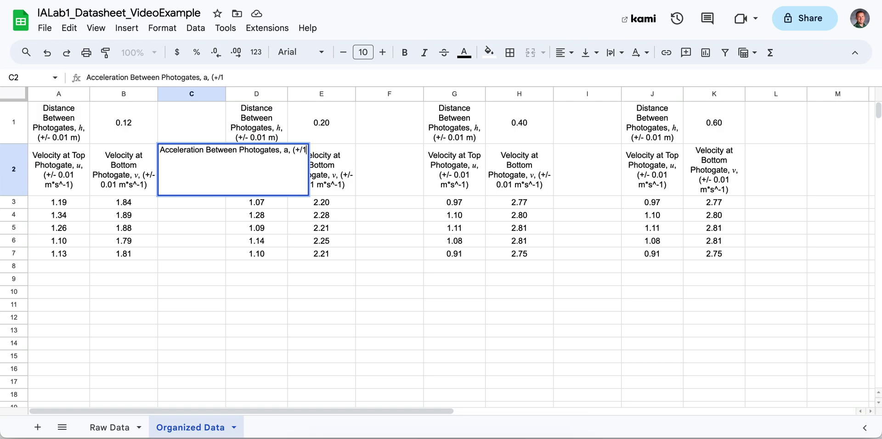
text( 0.0)
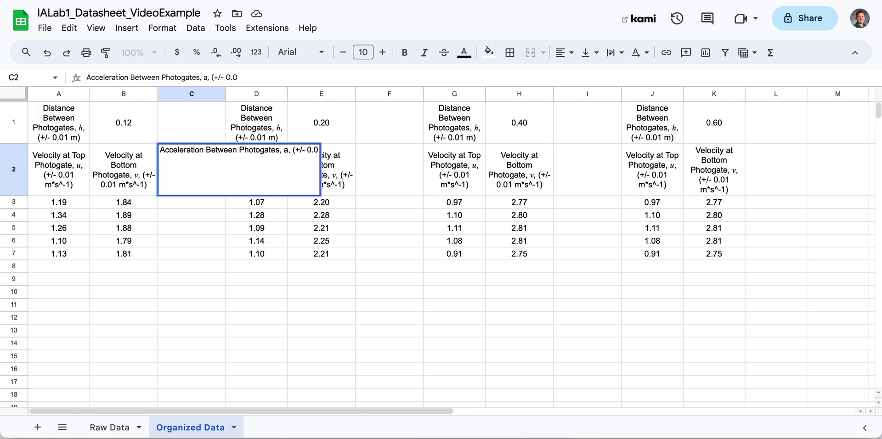
key(BackSpace)
text(8 m*s)
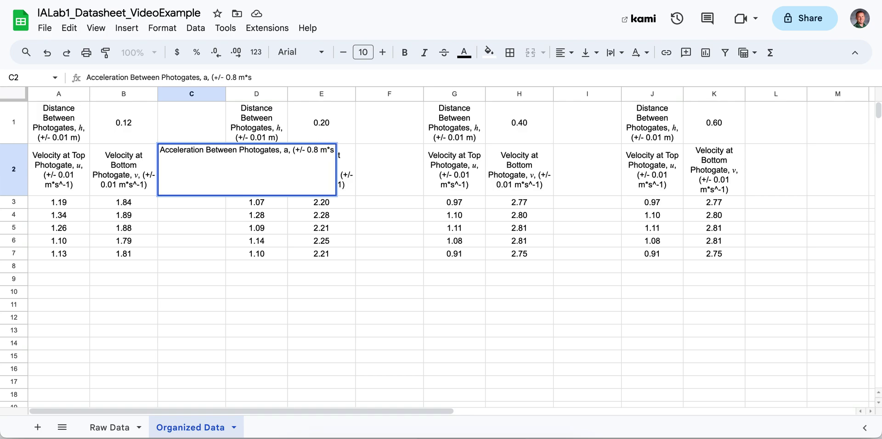
text(^-2))
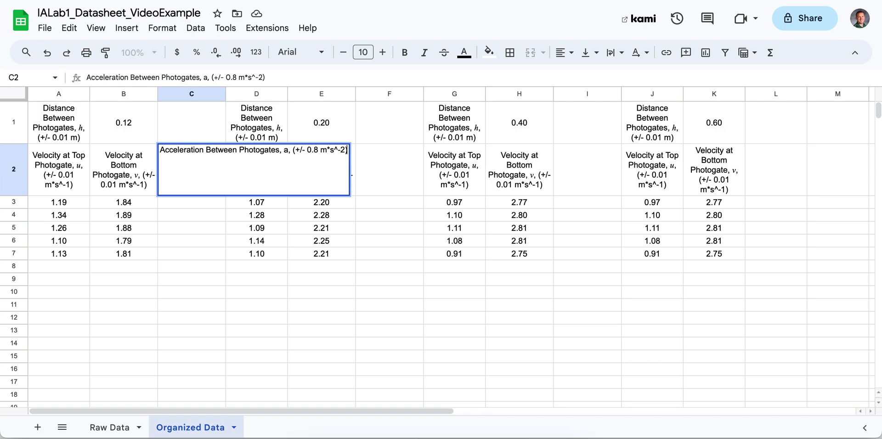
key(Return)
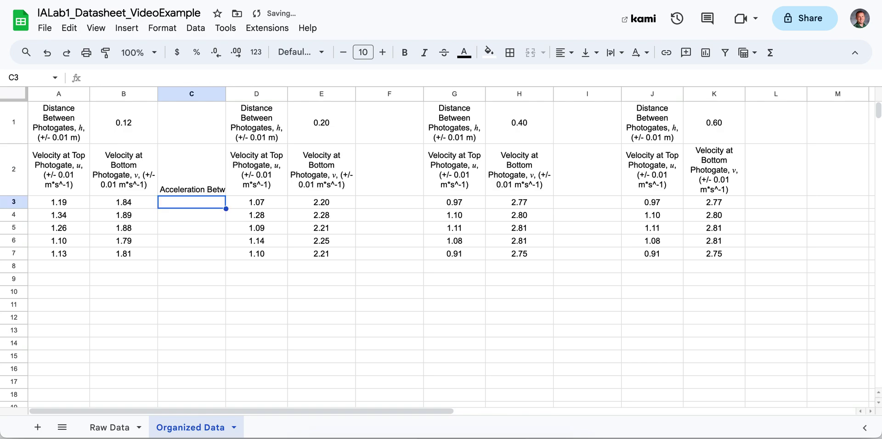
Center the C2 acceleration header horizontally, align it to the middle vertically and wrap its text
click(201, 180)
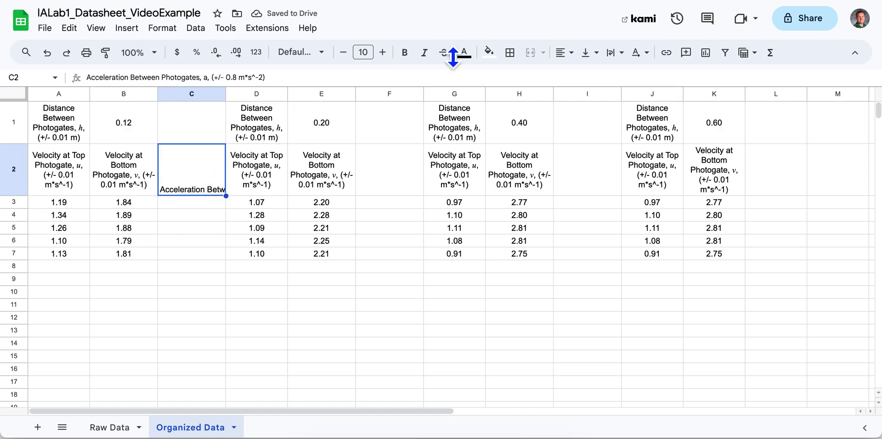
click(564, 52)
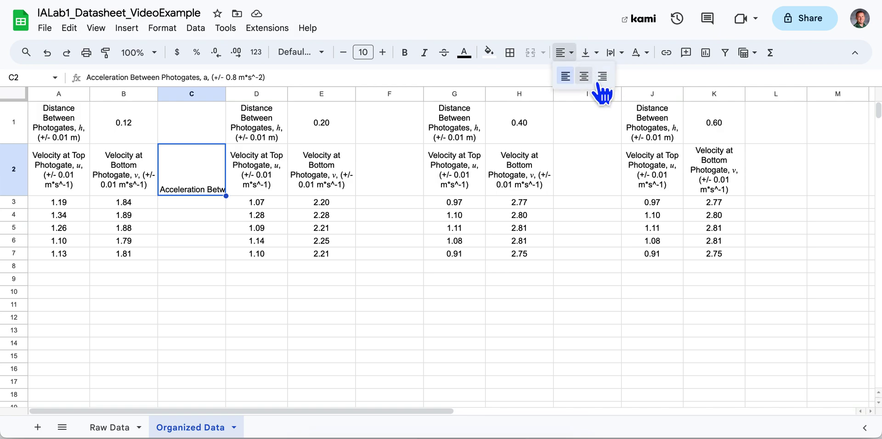
click(587, 77)
click(597, 58)
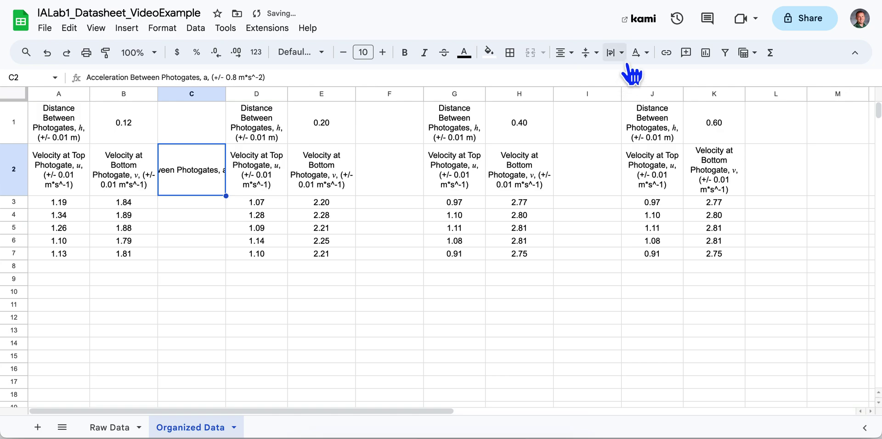
click(615, 53)
click(642, 76)
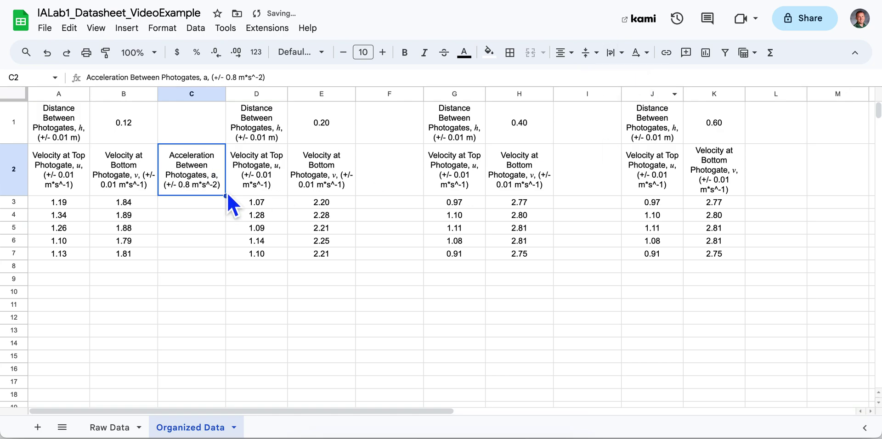
click(192, 203)
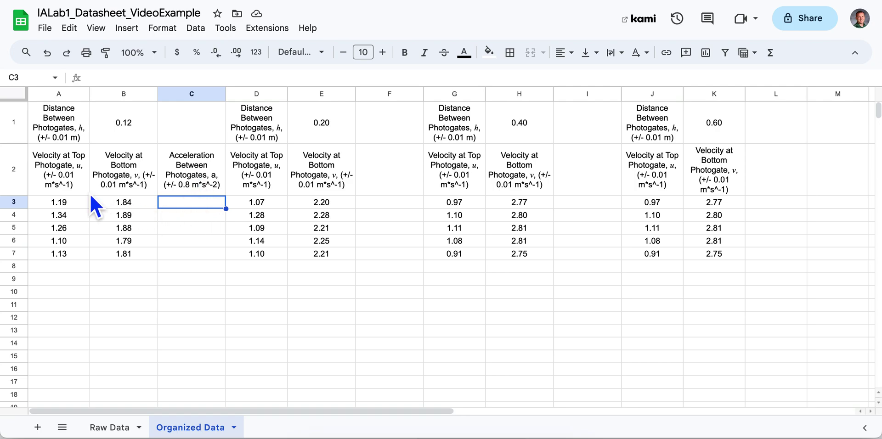
click(137, 192)
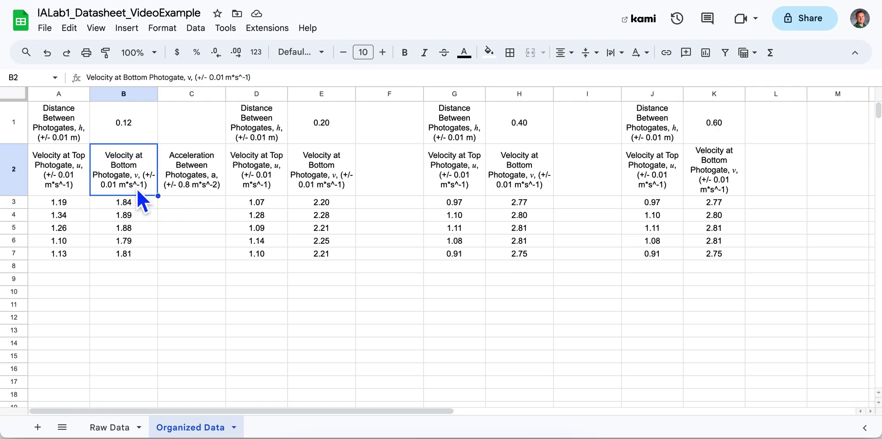
click(71, 188)
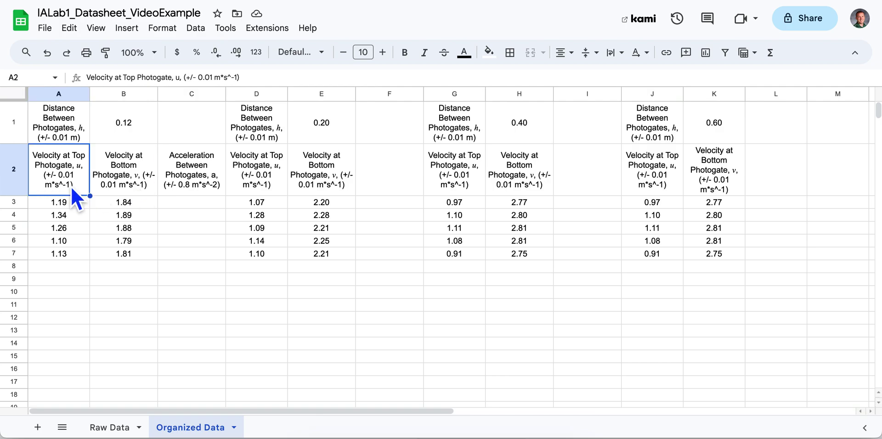
click(136, 131)
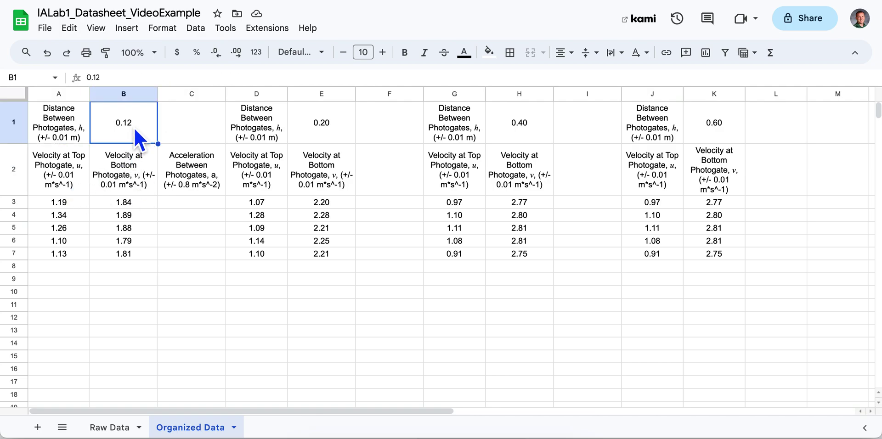
Begin a formula in C3 that subtracts the squared top velocity from the squared bottom velocity: =B3^2-A3^2
click(204, 203)
text(=)
click(140, 204)
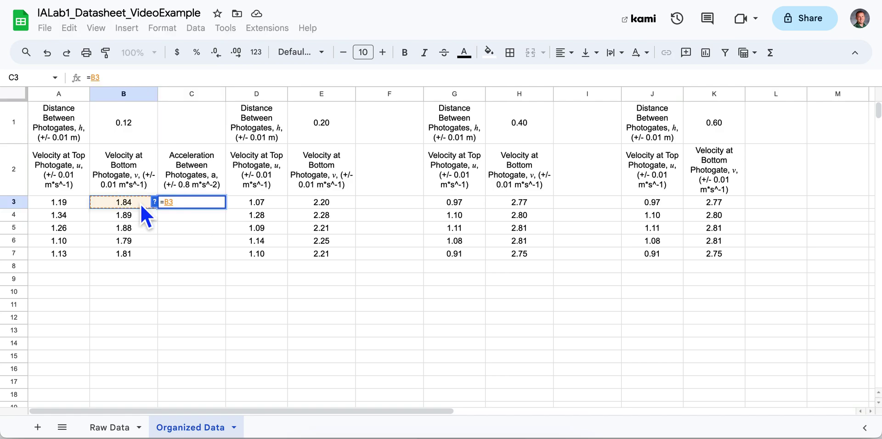
text(^2)
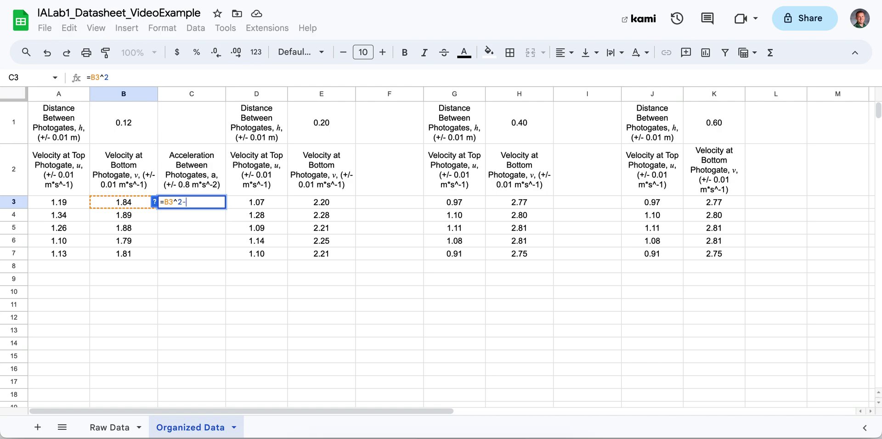
text(-)
click(80, 202)
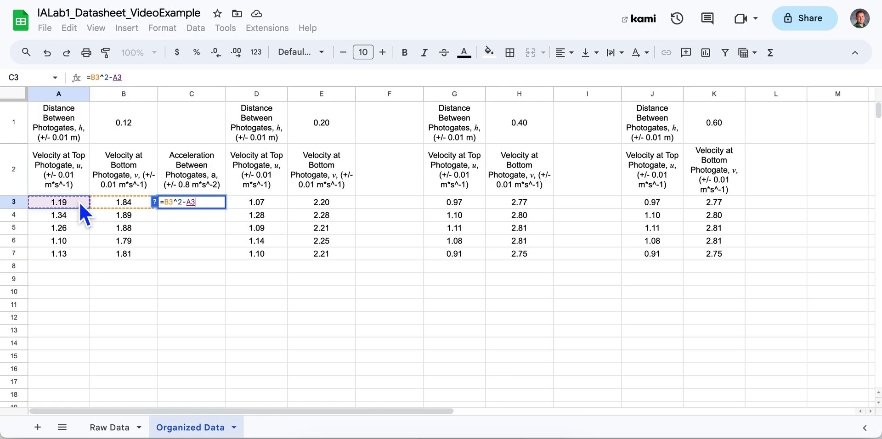
text(^2)
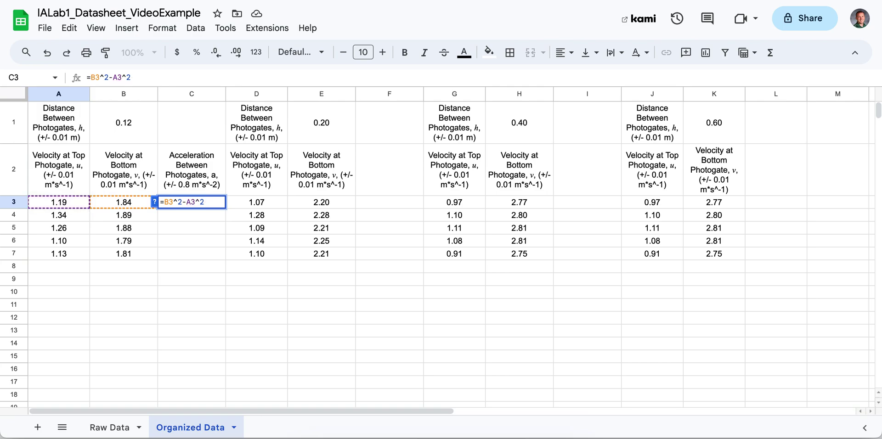
Enclose the velocity difference in the C3 formula in parentheses, making it =(B3^2-A3^2)
text())
key(Left)
key(Left)
key(Left)
key(Left)
key(Left)
key(Left)
key(Left)
key(Left)
key(Left)
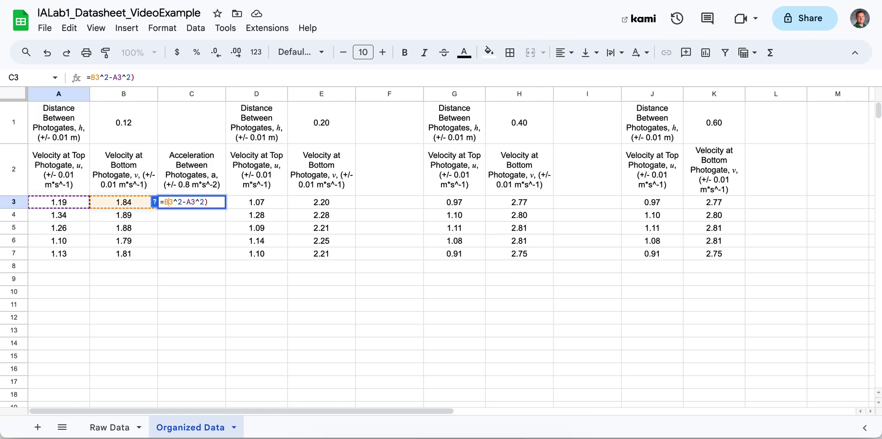
key(Left)
text(()
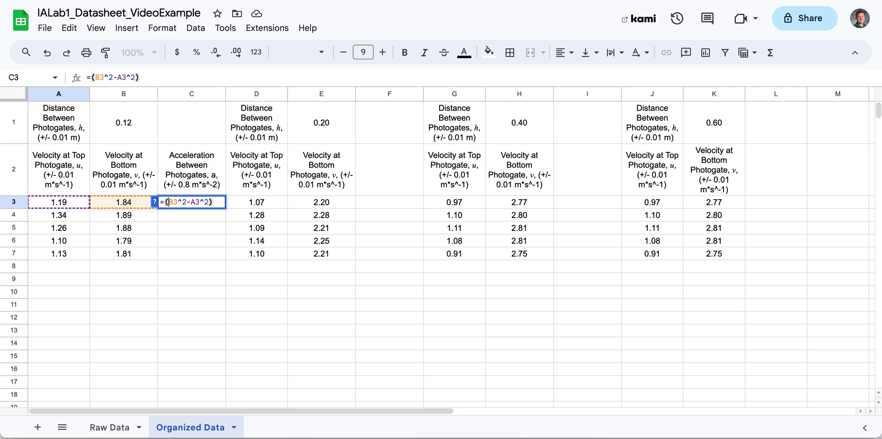
Divide the parenthesized difference in the C3 formula by (2*B1) and enter it as =(B3^2-A3^2)/(2*B1)
key(End)
text(/()
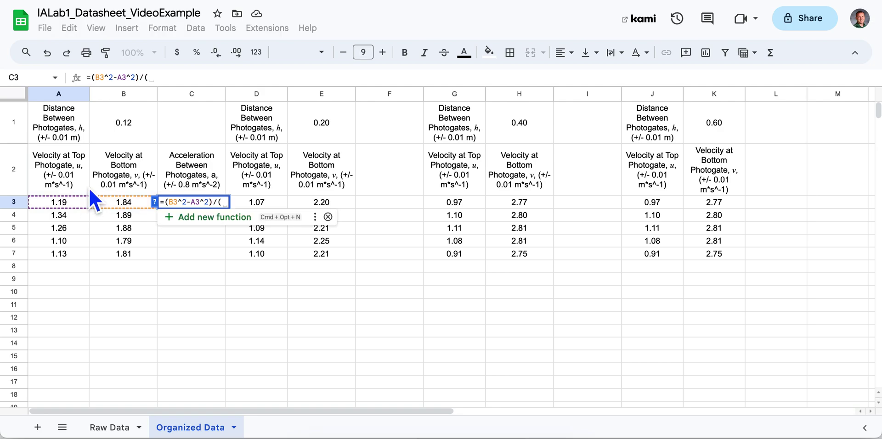
text(2*)
click(136, 133)
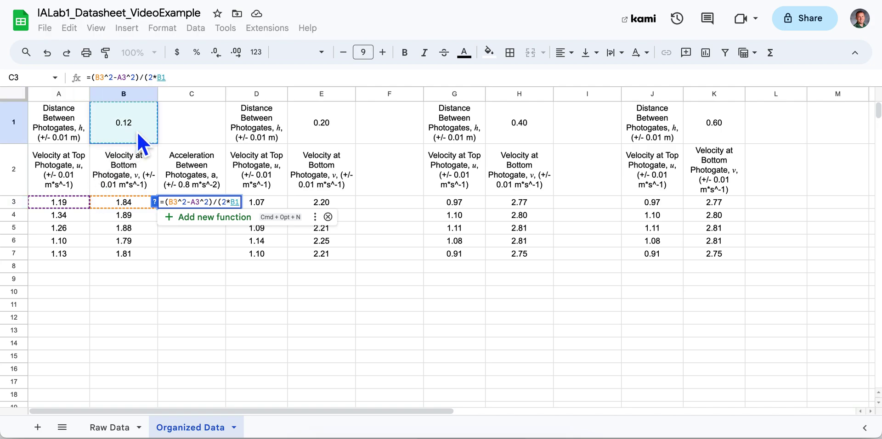
text())
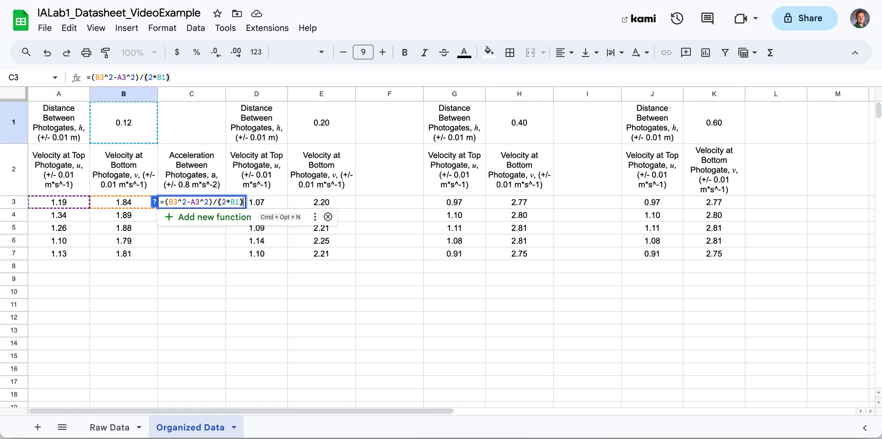
key(Return)
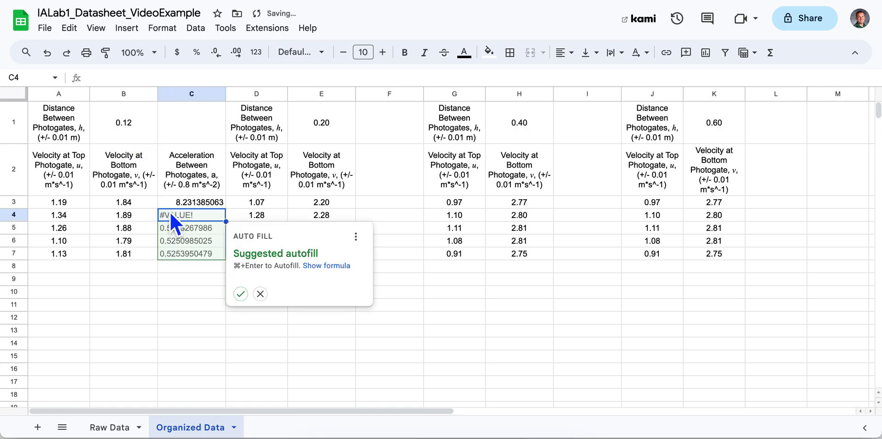
Try filling the acceleration formula into C4:C7 with the suggested autofill and inspect the filled cells
click(244, 295)
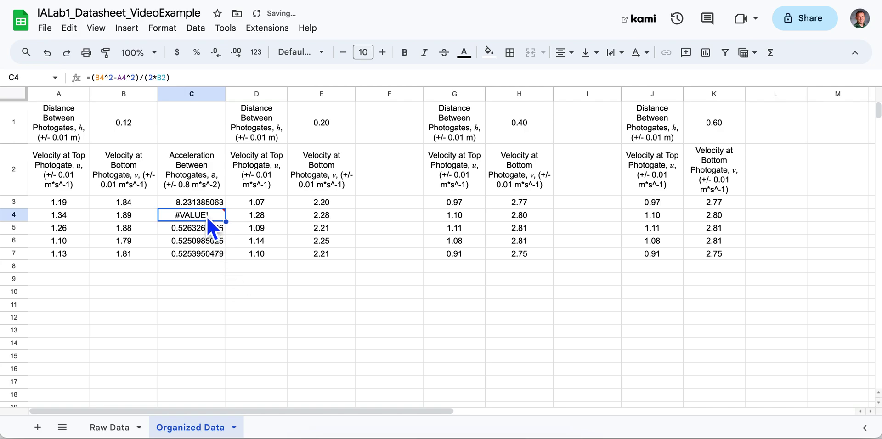
mouse_move(213, 218)
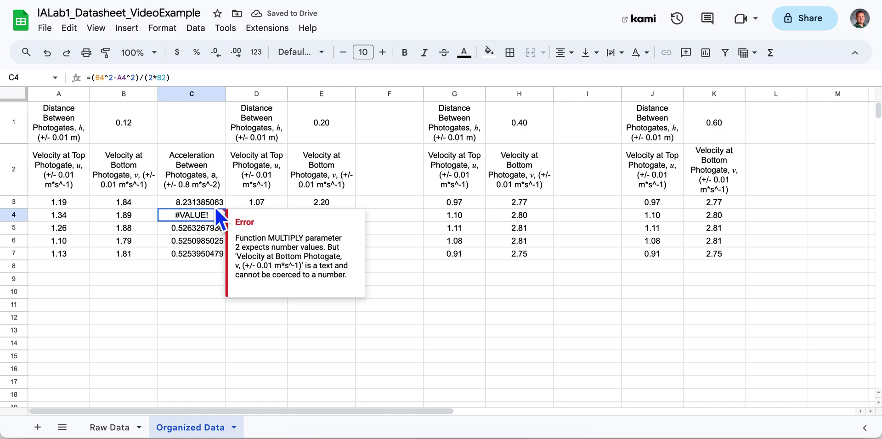
click(215, 205)
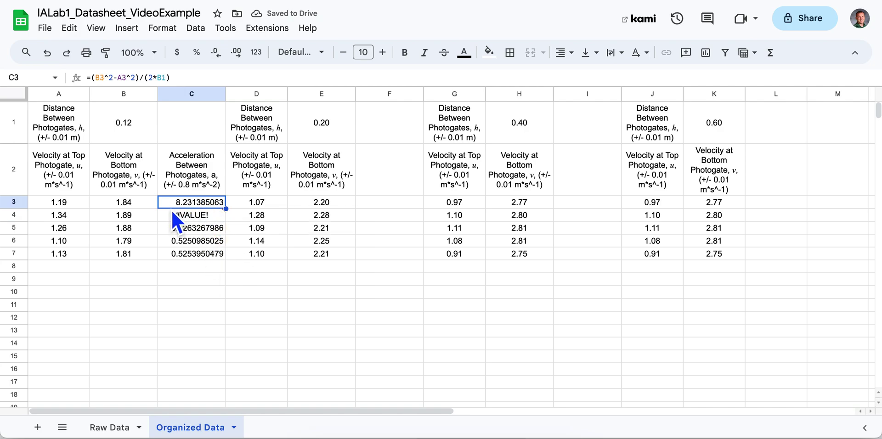
click(205, 218)
drag(204, 221, 198, 255)
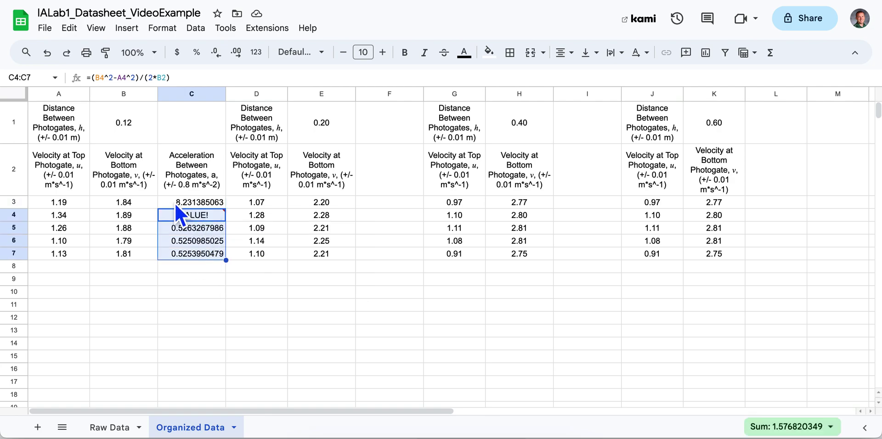
Reduce the acceleration values in C3:C7 to two decimal places
drag(176, 203, 176, 253)
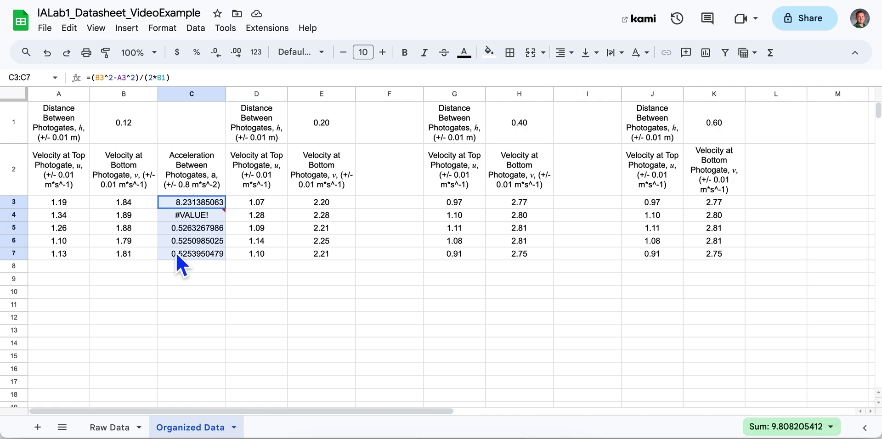
click(217, 53)
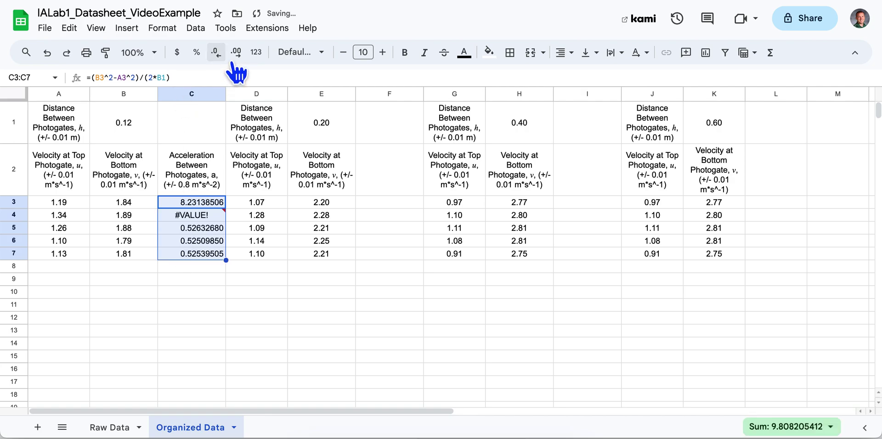
click(217, 53)
click(217, 53)
click(217, 53)
click(216, 53)
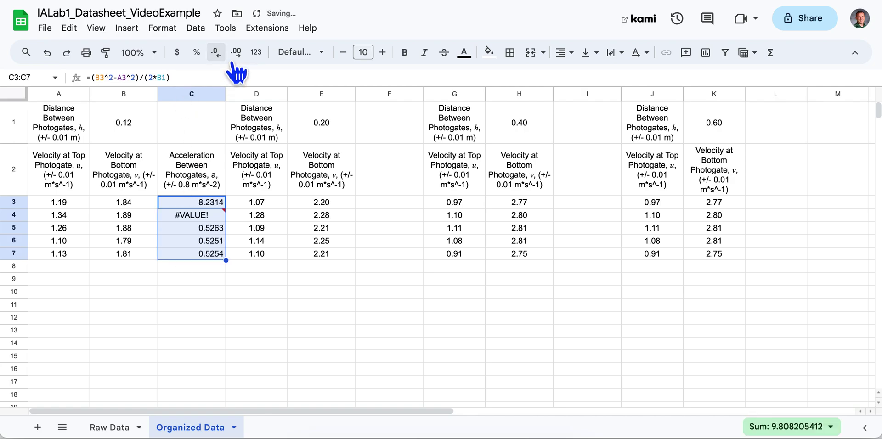
Center the accelerations in C3:C7 horizontally, align them to the middle vertically and wrap their text
click(565, 52)
click(582, 76)
click(589, 53)
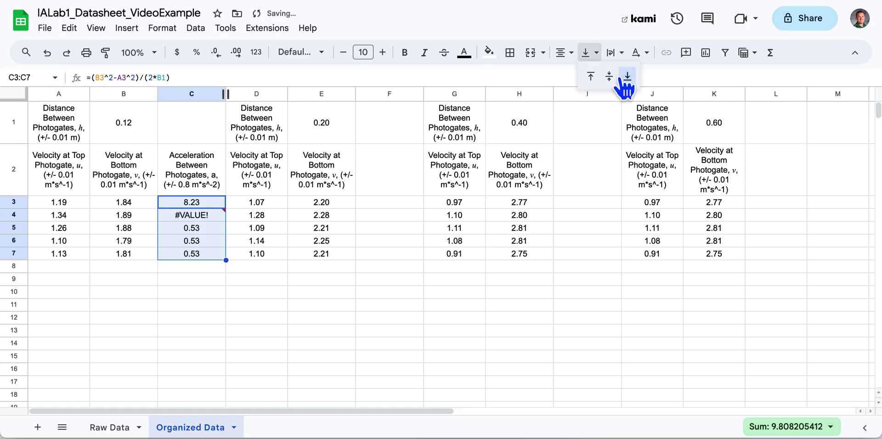
click(610, 76)
click(615, 53)
click(639, 81)
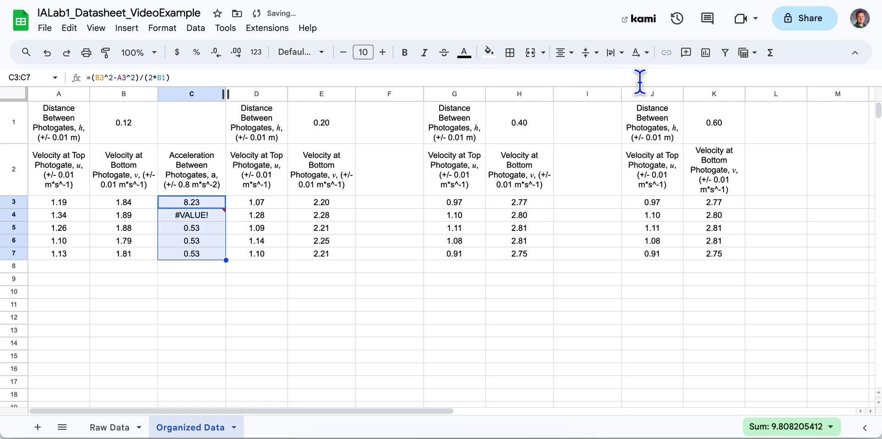
Compare the formulas in C3 and C4 to check which distance cell each one references
mouse_move(170, 225)
click(207, 214)
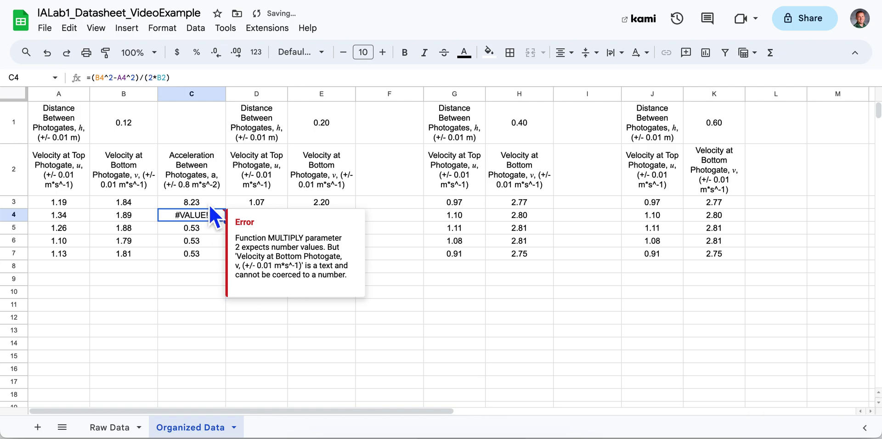
double_click(208, 204)
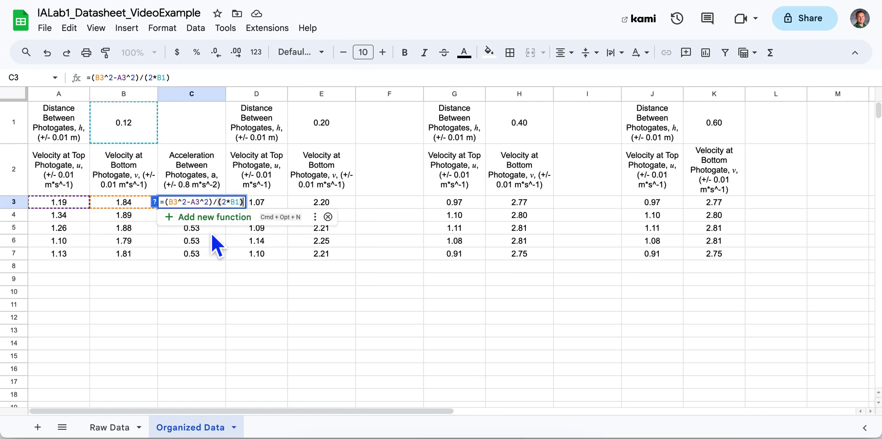
click(188, 219)
double_click(189, 219)
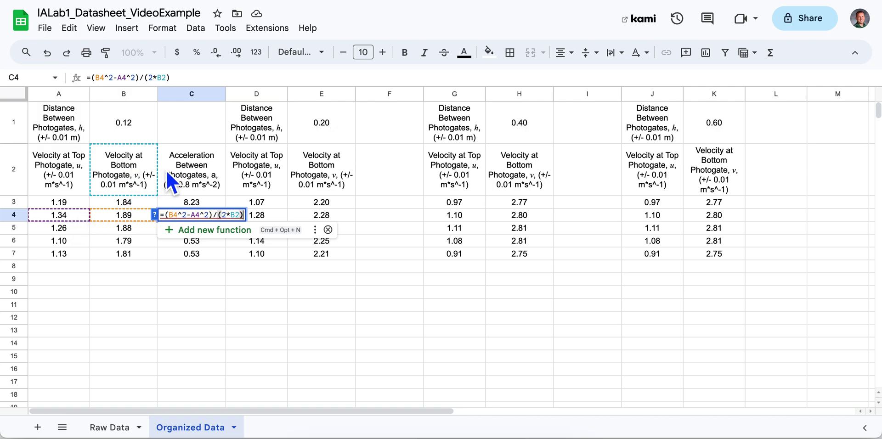
Lock the distance row in the C3 formula as B$1 and fill the formula down through C7
click(213, 203)
key(Return)
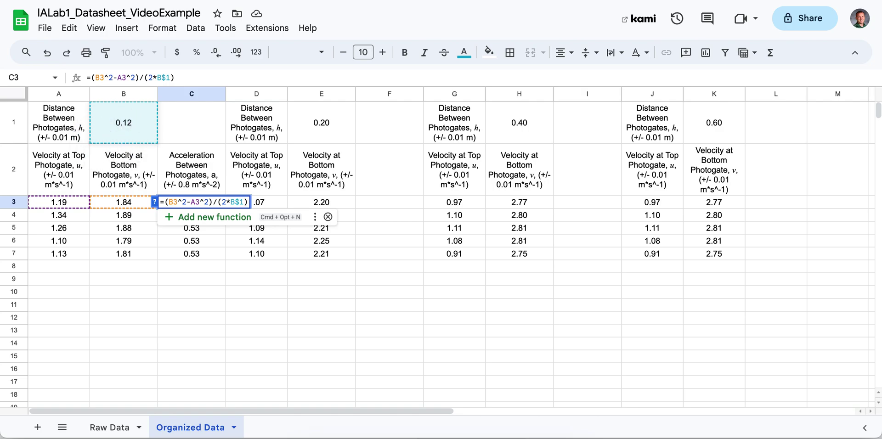
key(Return)
click(211, 202)
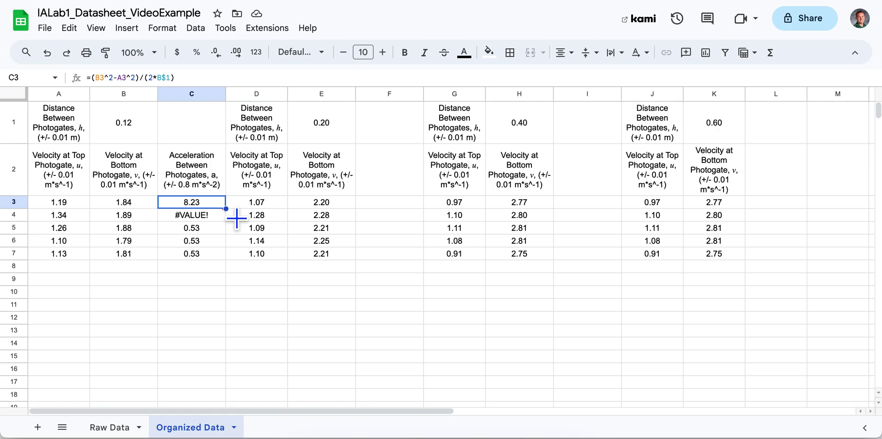
drag(236, 219, 228, 261)
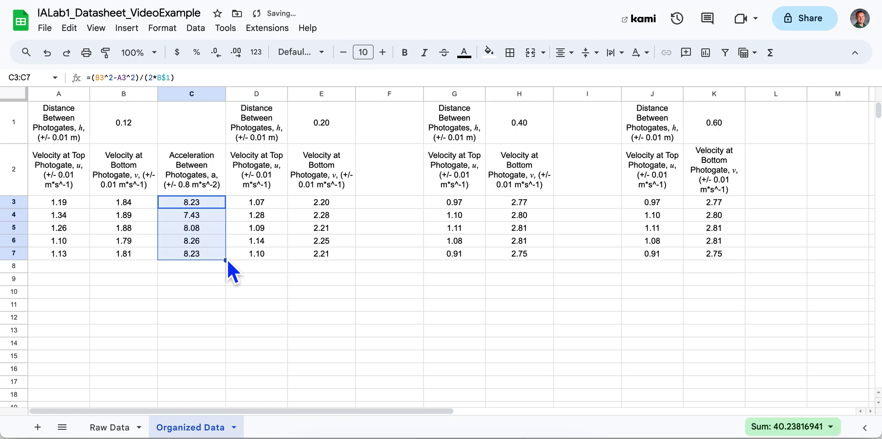
Check the filled acceleration formulas in C4, C7 and C6 for their velocity and distance references
click(216, 215)
click(213, 206)
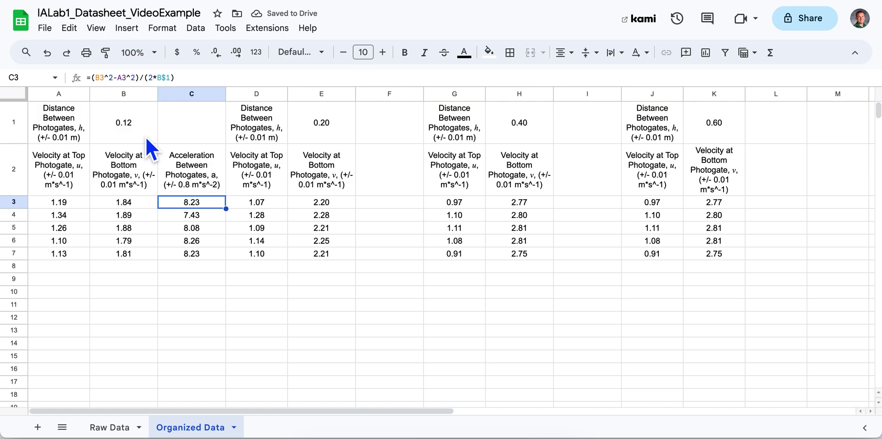
double_click(214, 220)
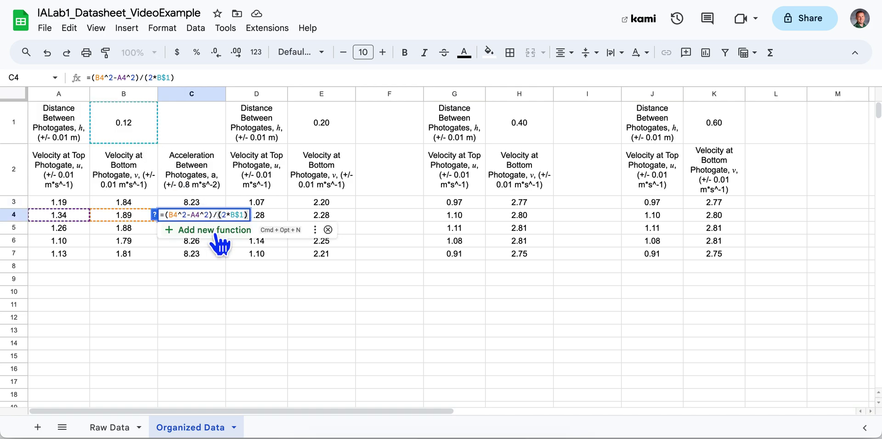
click(213, 255)
double_click(213, 256)
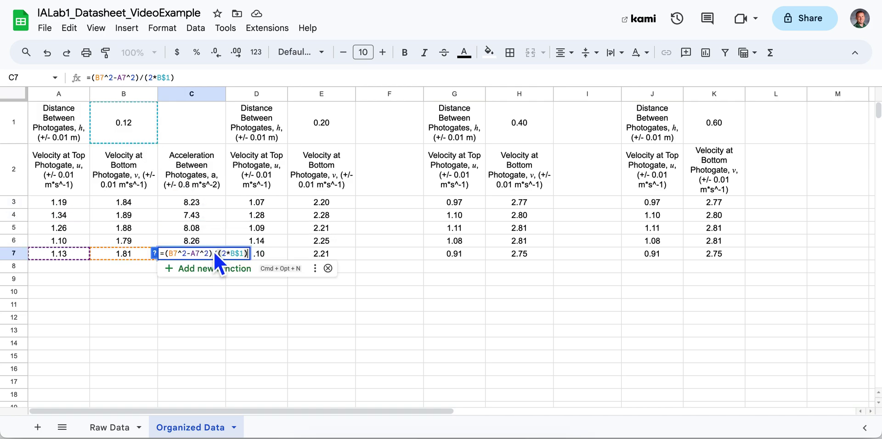
click(214, 245)
double_click(214, 242)
Reduce the accelerations in C3:C7 to one decimal place to match the uncertainty in the C2 header
drag(197, 202, 197, 256)
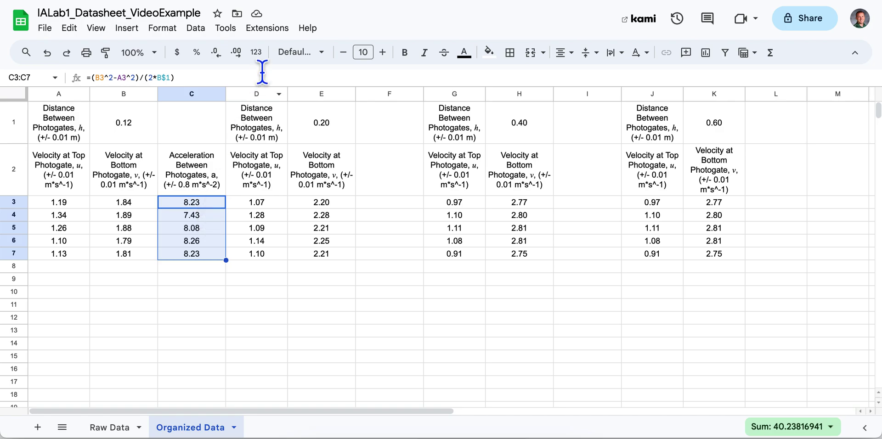
click(225, 59)
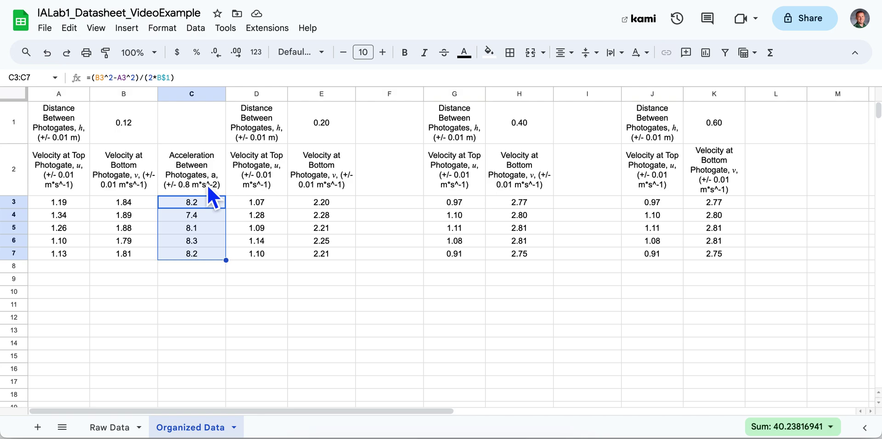
click(207, 186)
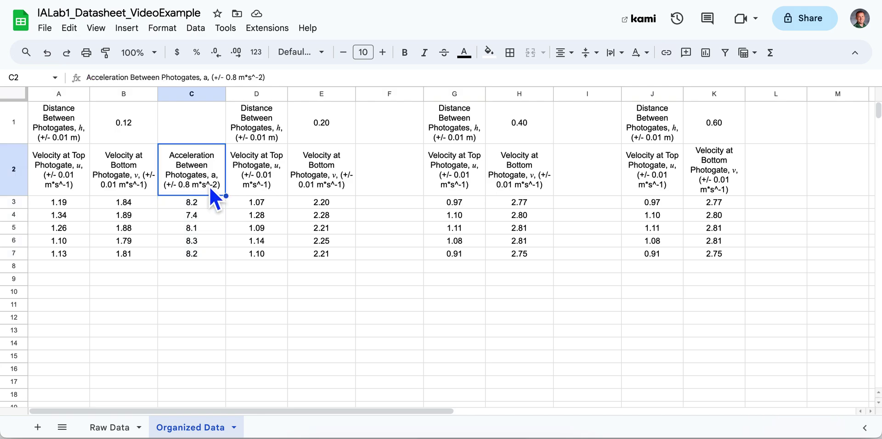
drag(208, 187, 208, 219)
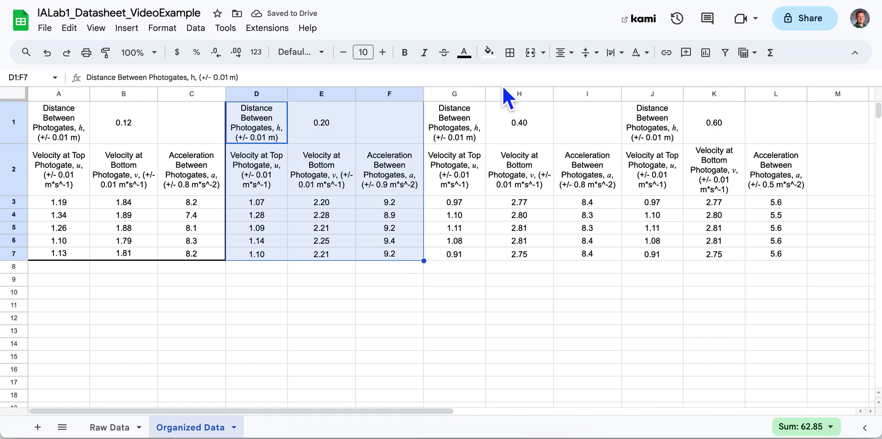
Put a separate outer border around each of the data sets in D1:F7, G1:I7 and J1:L7
click(513, 56)
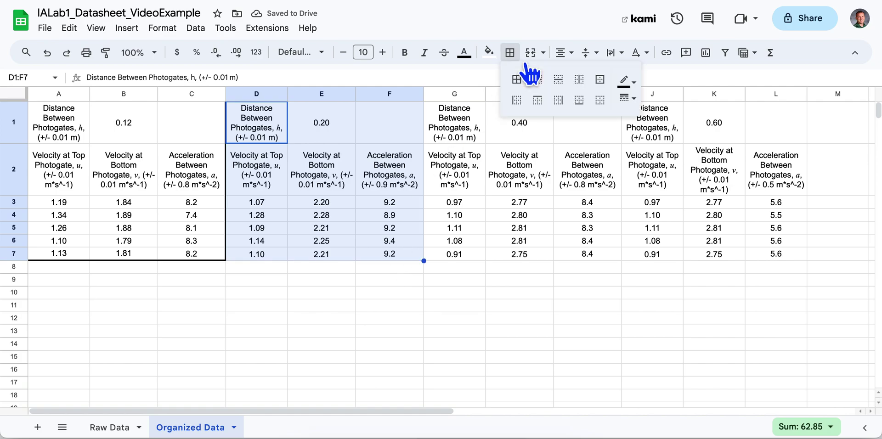
click(602, 83)
drag(446, 130, 606, 260)
click(509, 52)
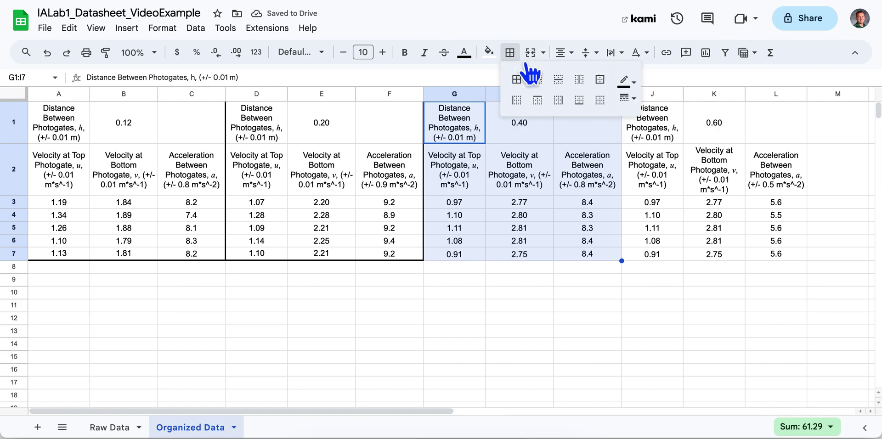
click(601, 80)
drag(668, 138, 784, 259)
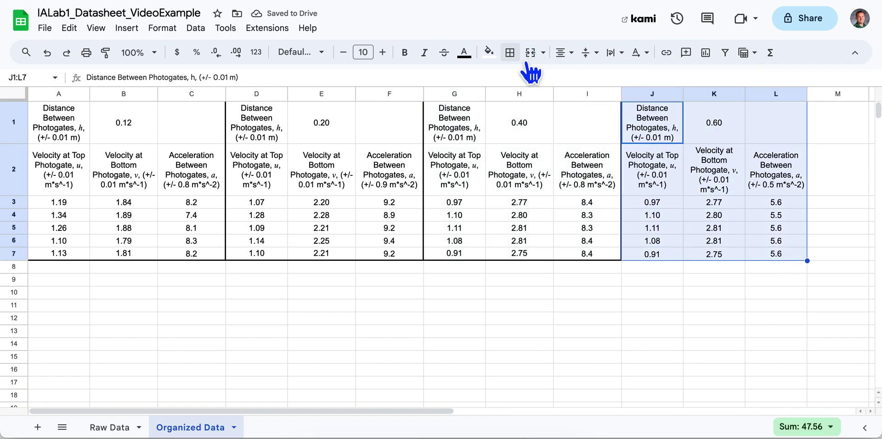
click(510, 53)
click(601, 81)
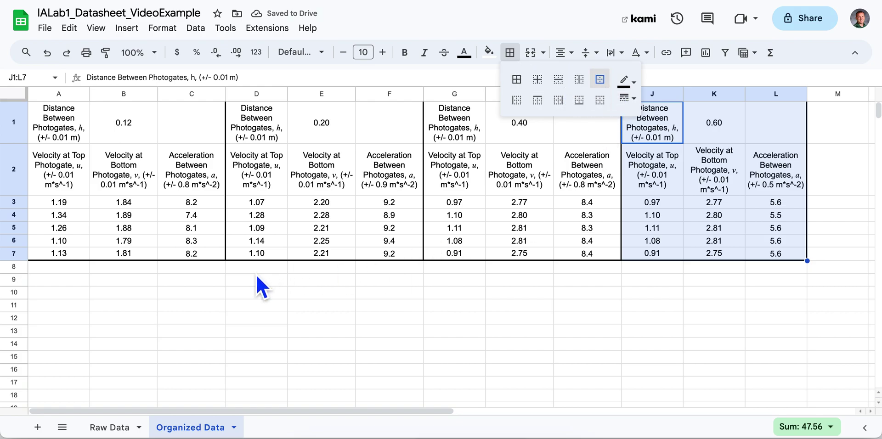
click(172, 272)
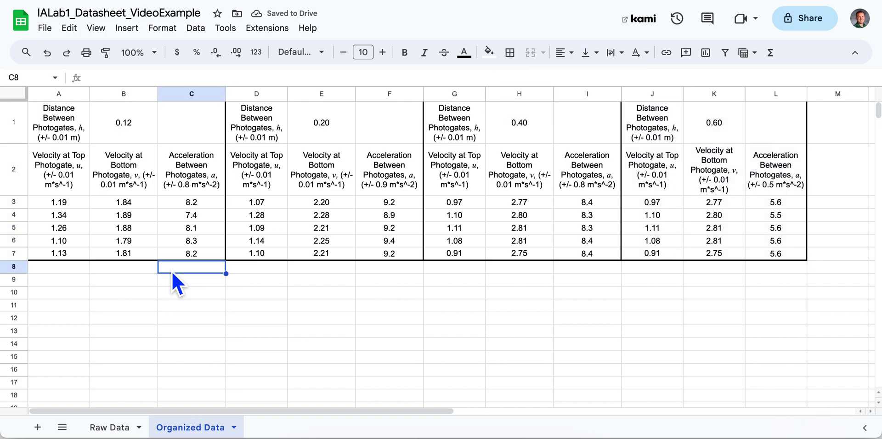
click(133, 269)
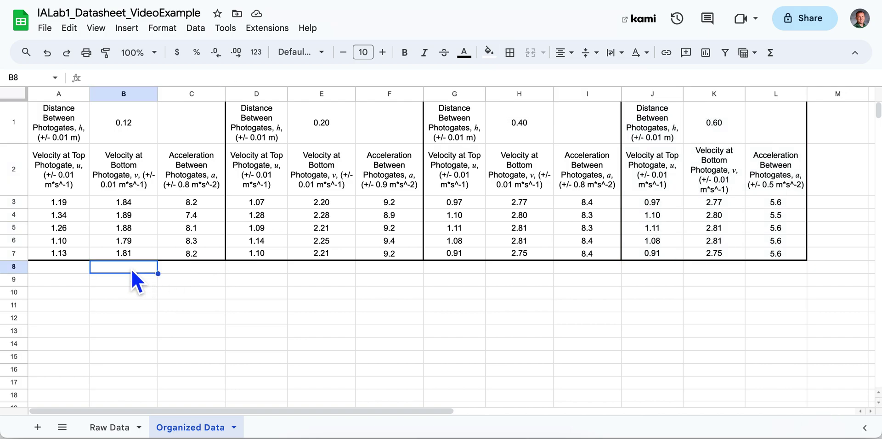
click(115, 130)
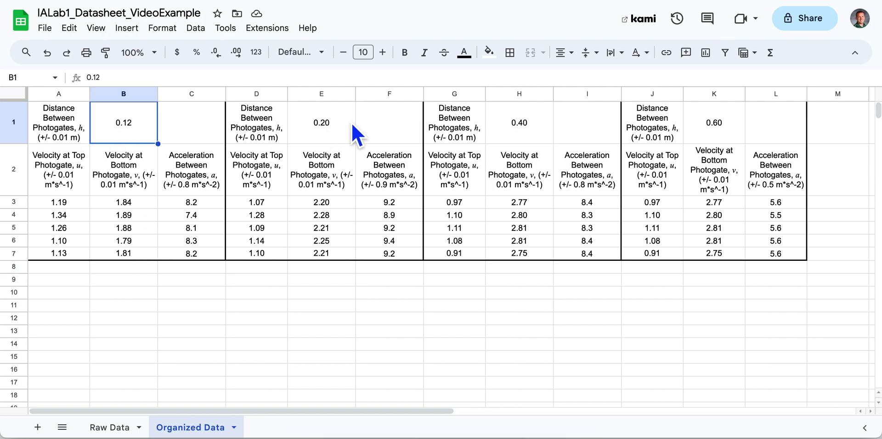
click(338, 127)
click(528, 134)
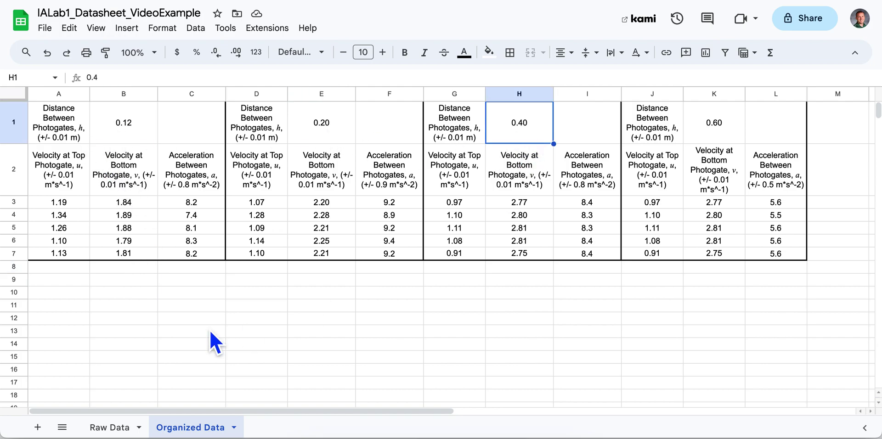
Enter the label "Average Acceleration (+/- 0.08 m*s^-2)" in B8 below the first data set
click(148, 268)
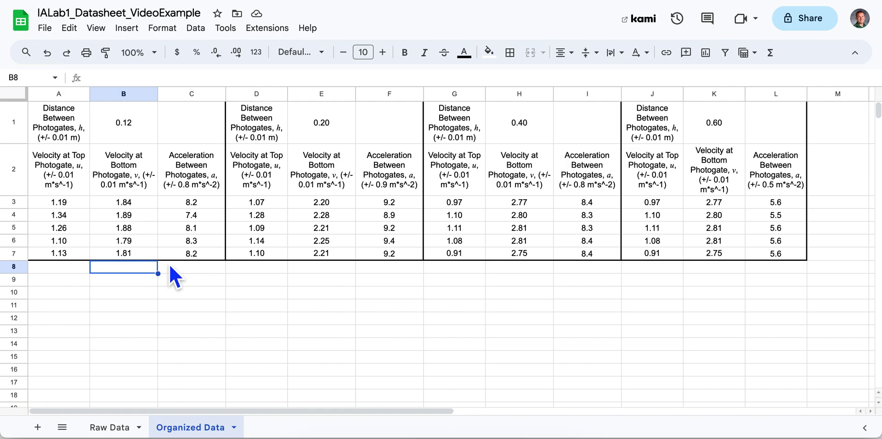
text(Average Acceleration ()
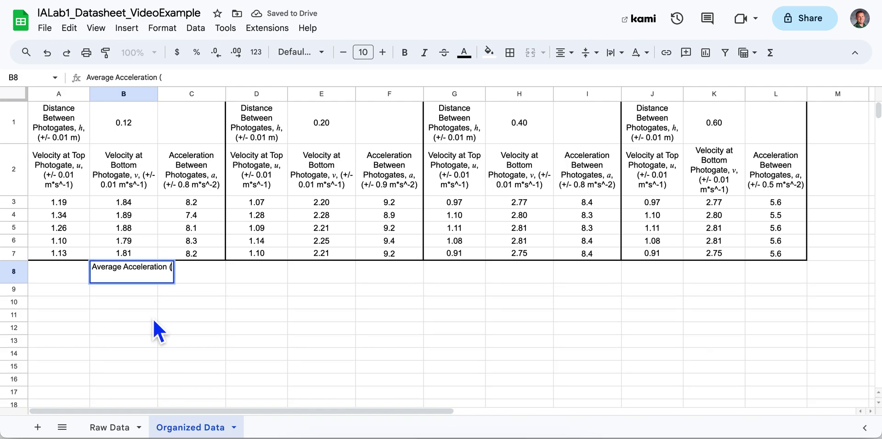
text(+/)
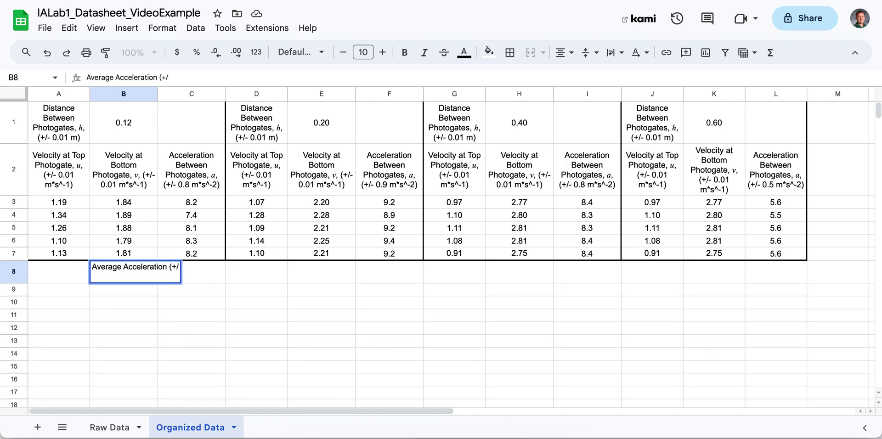
text(- 0.08 m)
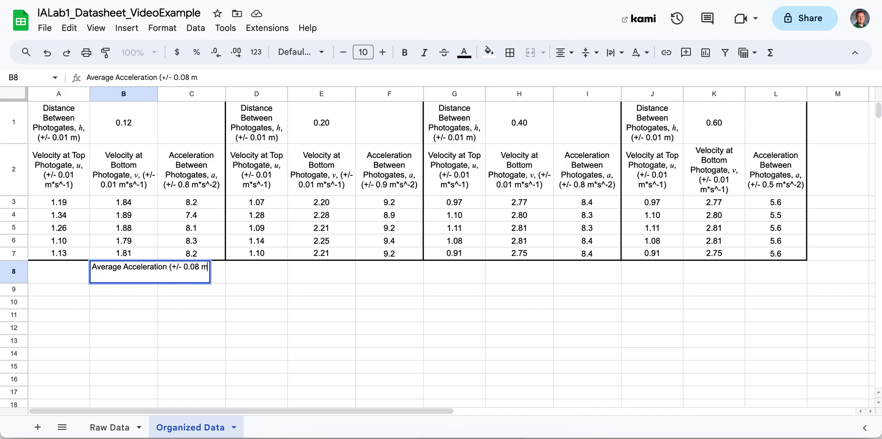
text(*s^-2))
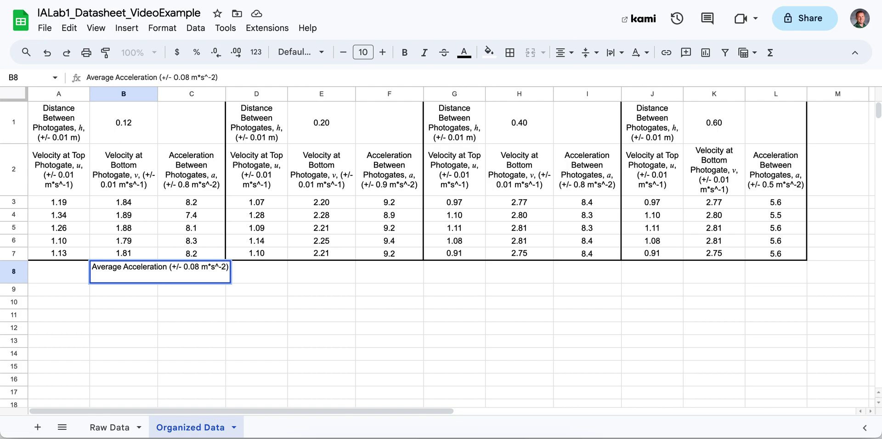
Calculate the first data set's average acceleration in C8 with the formula =average(C3:C7)
click(189, 294)
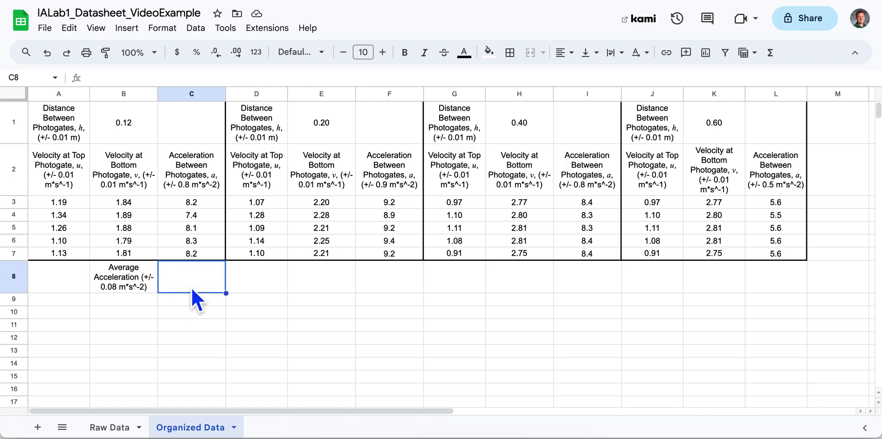
text(=)
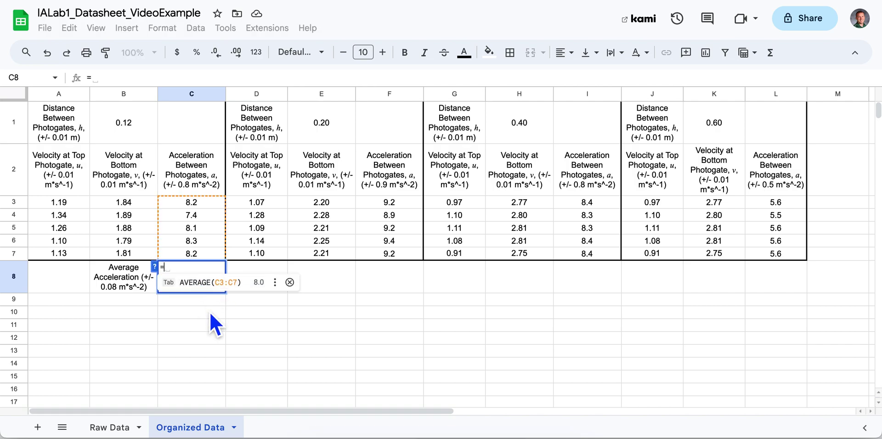
text(av)
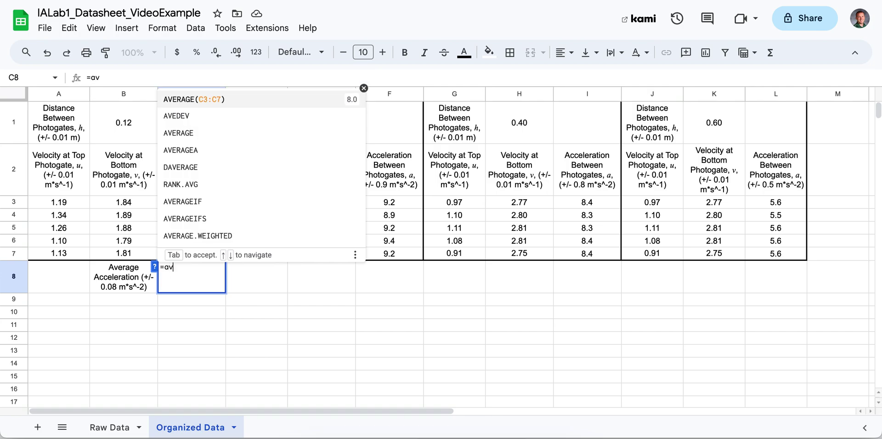
text(erage)
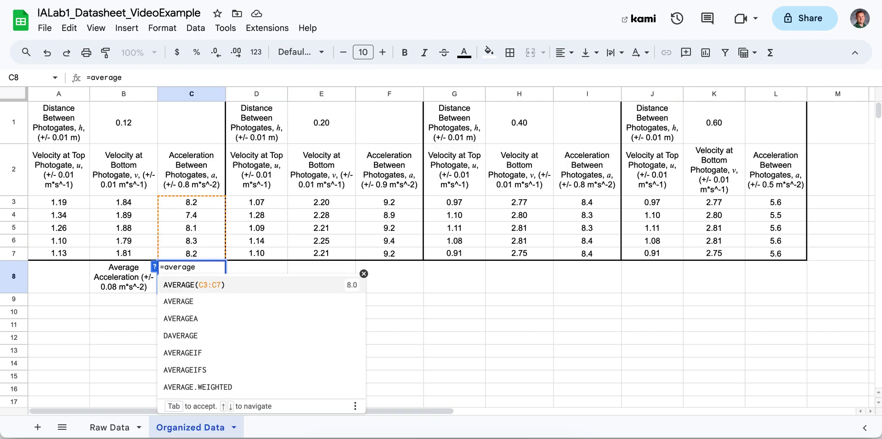
text(()
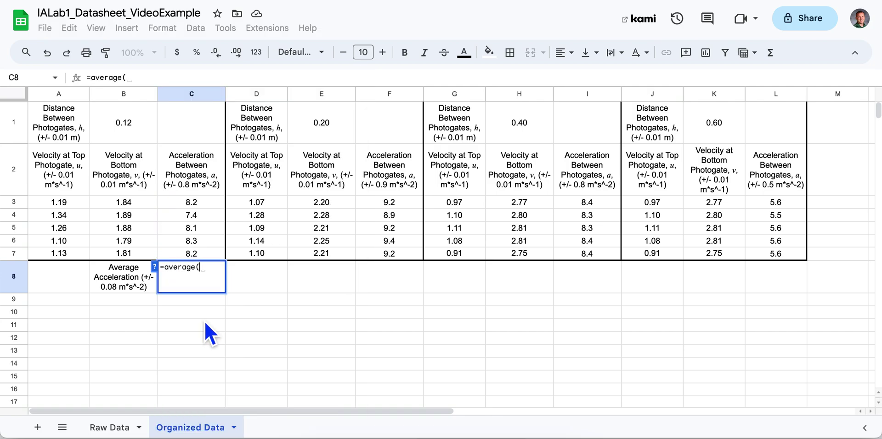
click(213, 207)
drag(213, 218, 211, 255)
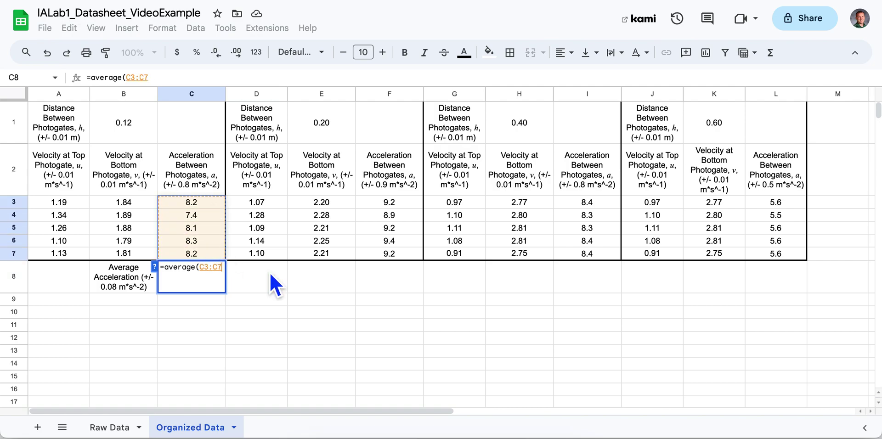
text())
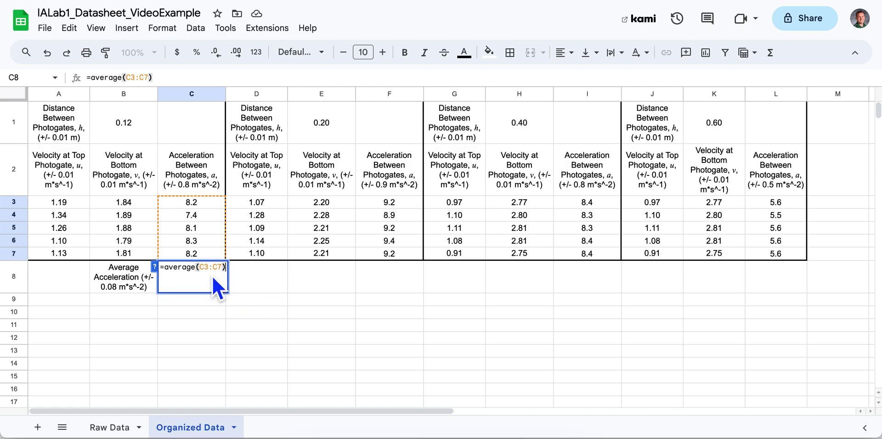
key(Return)
Center the contents of B8:C8 horizontally and vertically, with text wrapping on
click(126, 274)
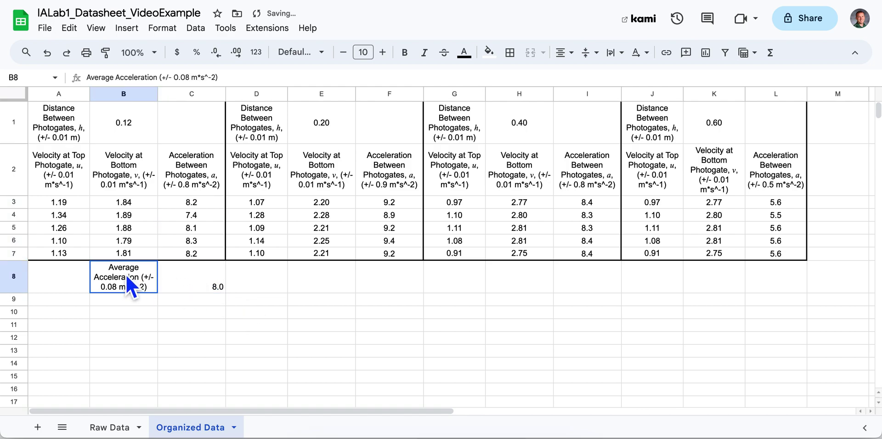
drag(126, 275, 188, 286)
click(564, 52)
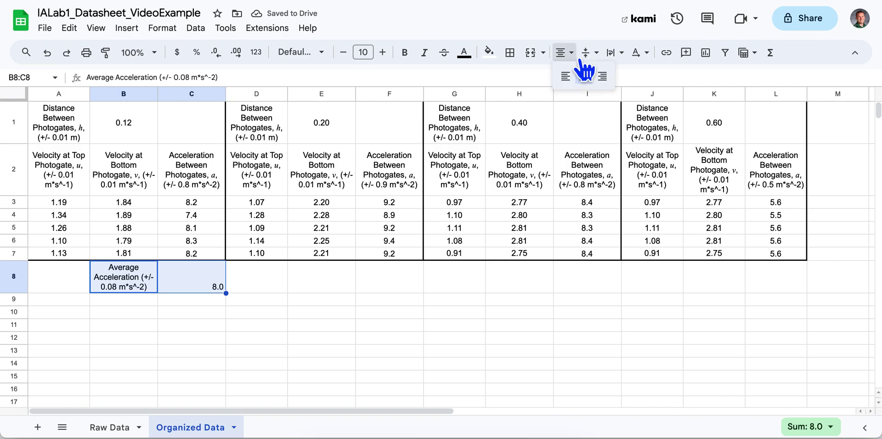
click(587, 53)
click(609, 75)
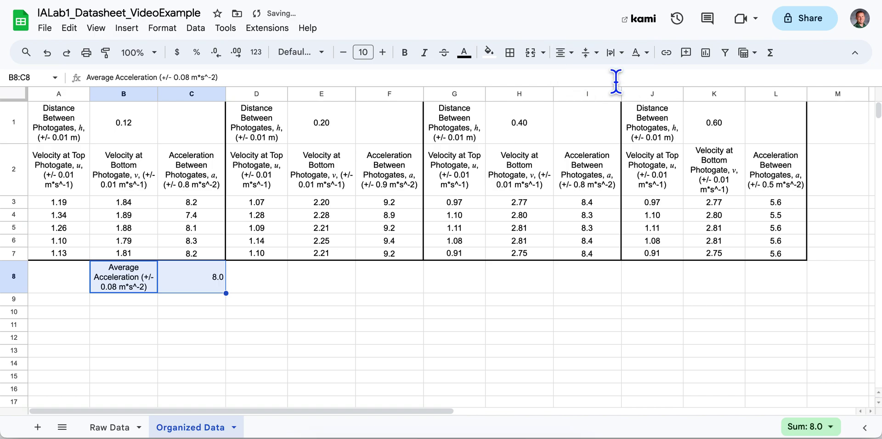
click(566, 52)
click(585, 72)
click(615, 53)
click(631, 76)
Put an outer border around the average acceleration label and value in B8:C8
click(510, 52)
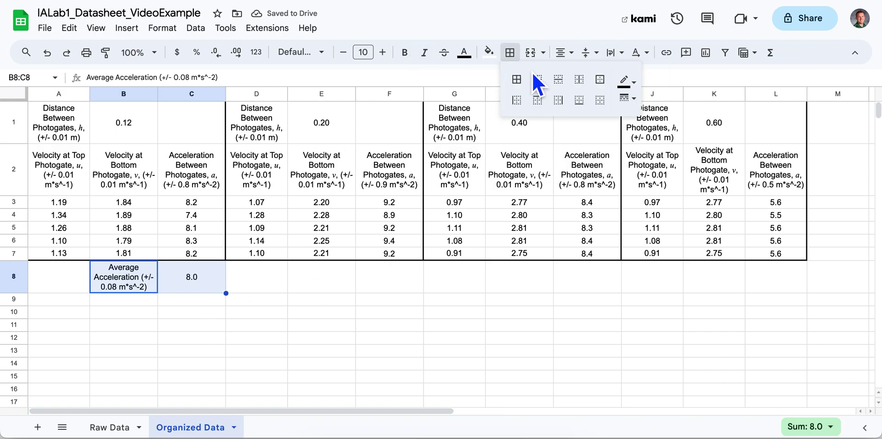
click(600, 79)
click(279, 303)
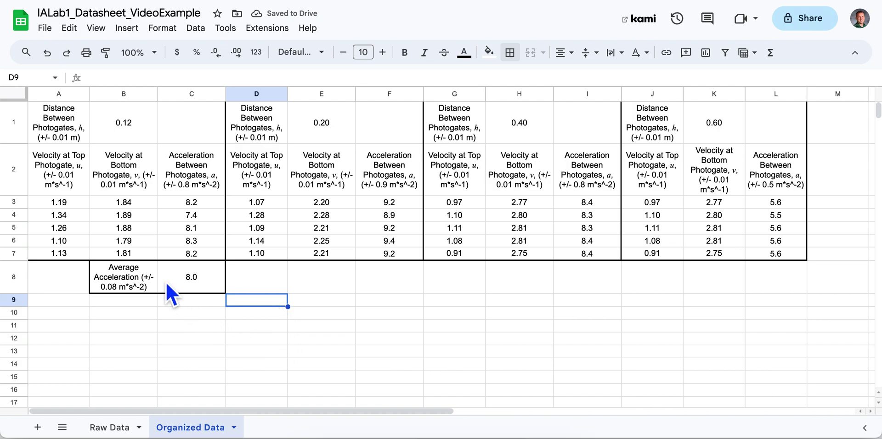
Copy the average acceleration label and formula from B8:C8 to E8:F8, H8:I8 and K8:L8
drag(131, 278, 194, 282)
key(ctrl+c)
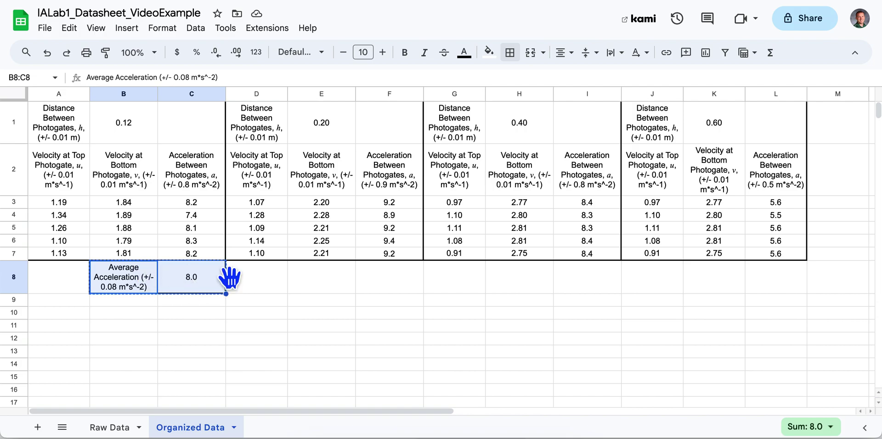
click(328, 278)
key(ctrl+v)
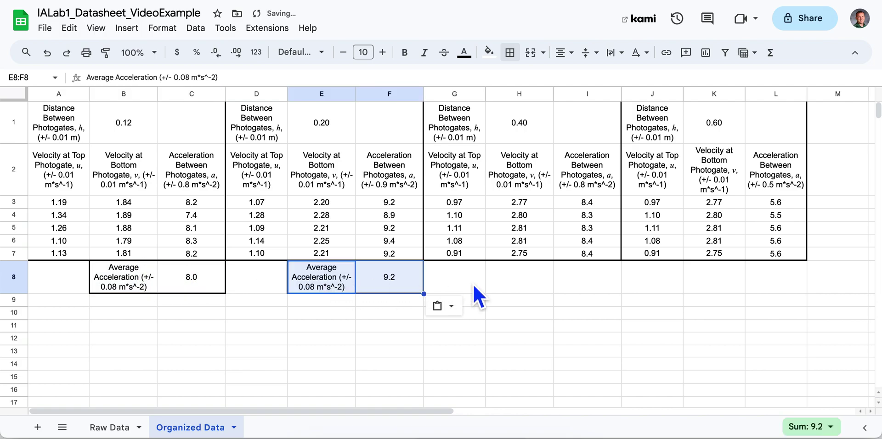
click(521, 276)
key(ctrl+v)
click(732, 276)
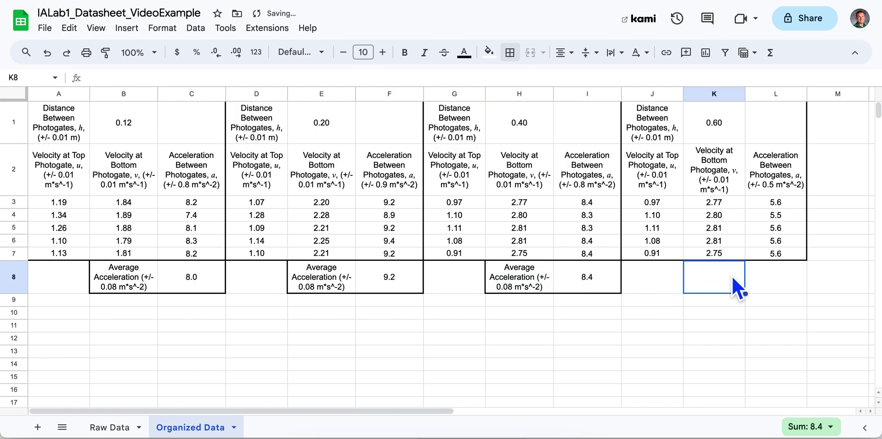
key(ctrl+v)
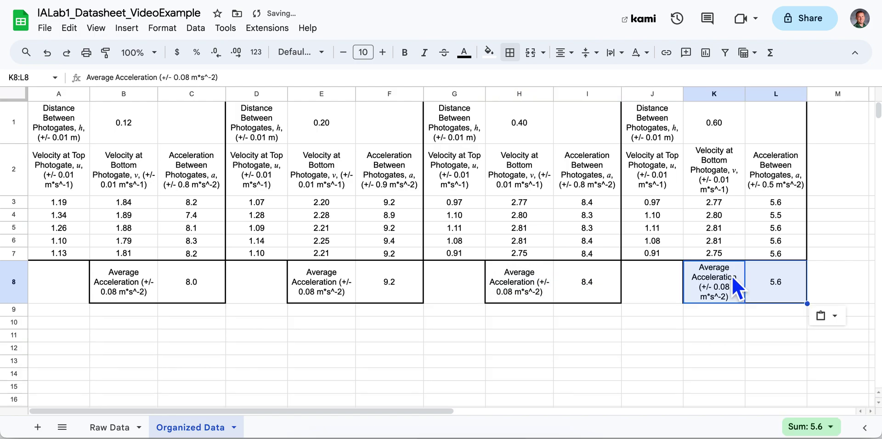
Change the uncertainty in the E8 average acceleration label to +/- 0.09 m*s^-2
double_click(326, 292)
click(399, 270)
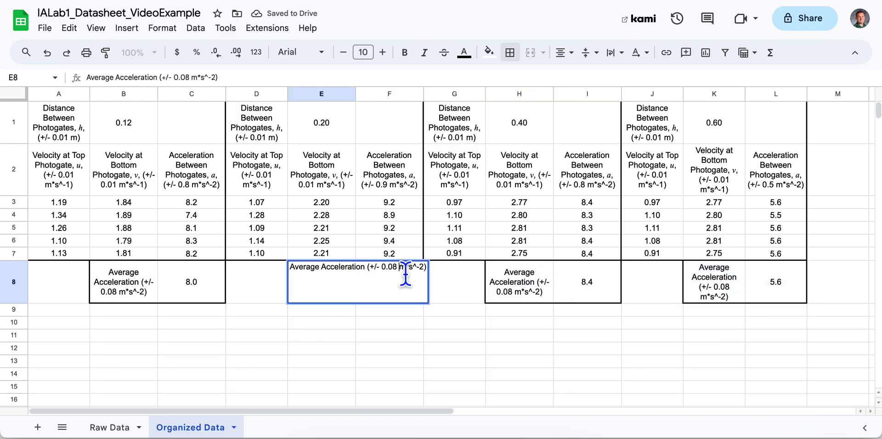
key(Left)
key(Left)
text(9)
key(Return)
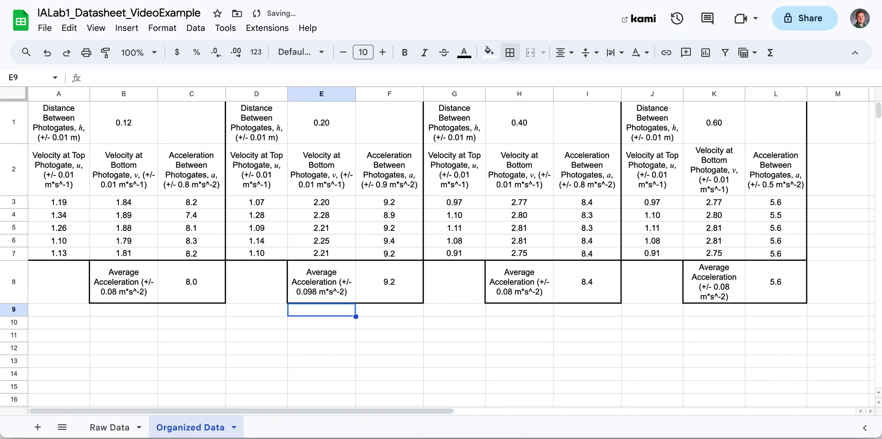
double_click(336, 281)
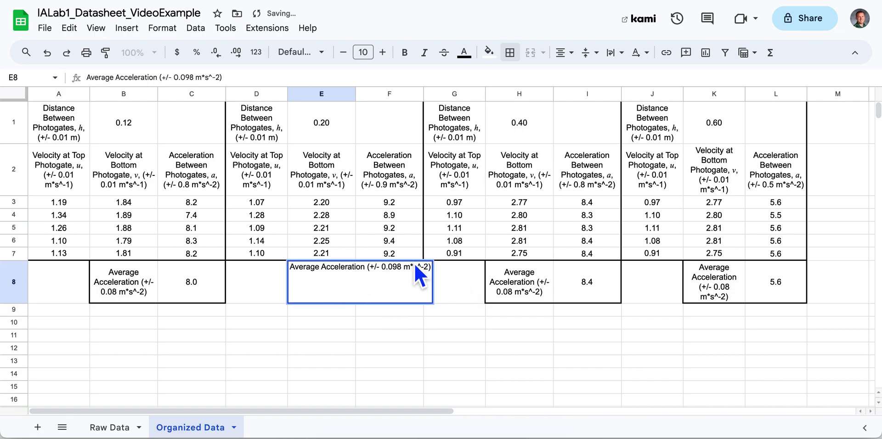
key(BackSpace)
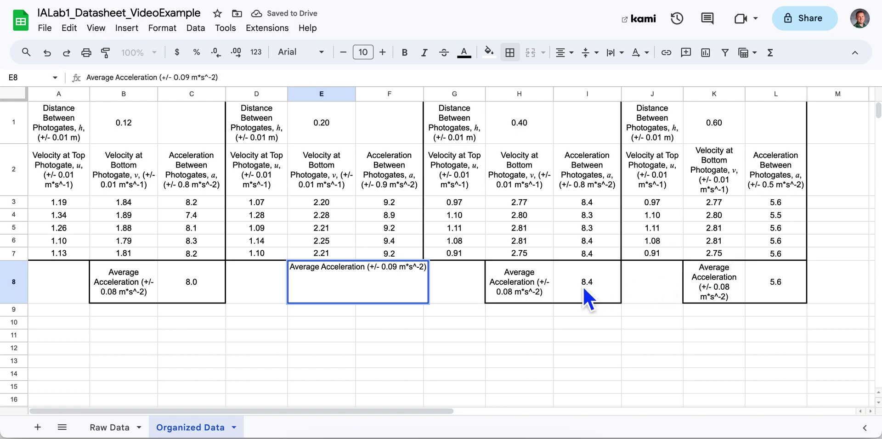
key(Return)
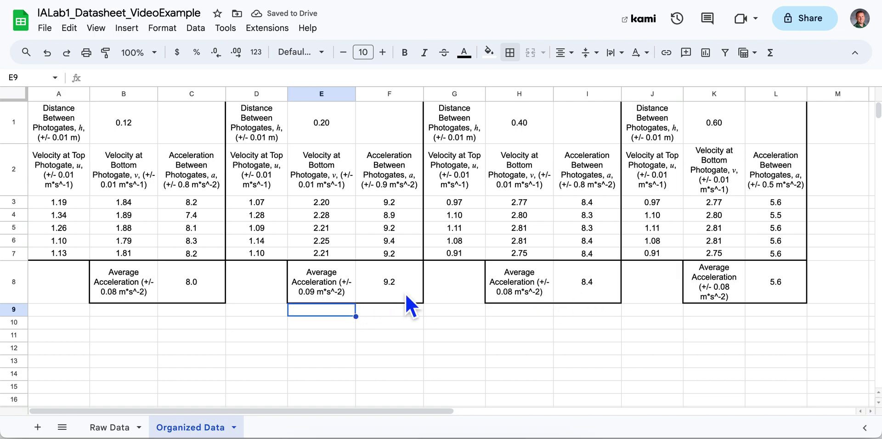
Change the uncertainty in the B8 average acceleration label to +/- 0.8 m*s^-2
double_click(127, 290)
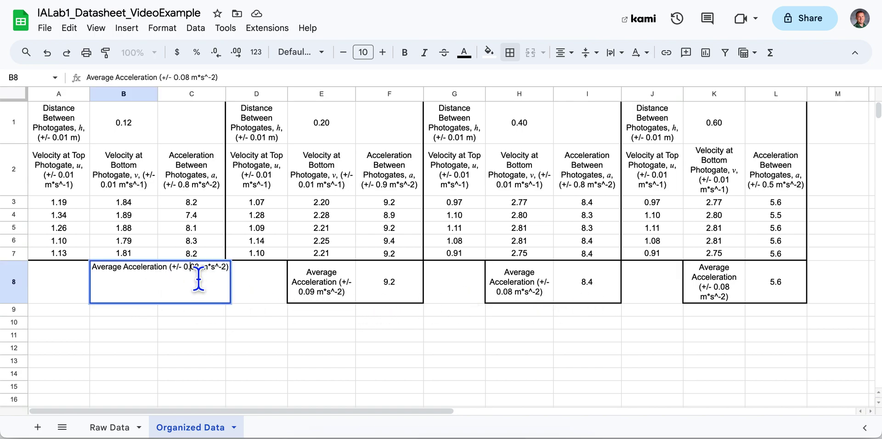
click(192, 266)
key(BackSpace)
key(Return)
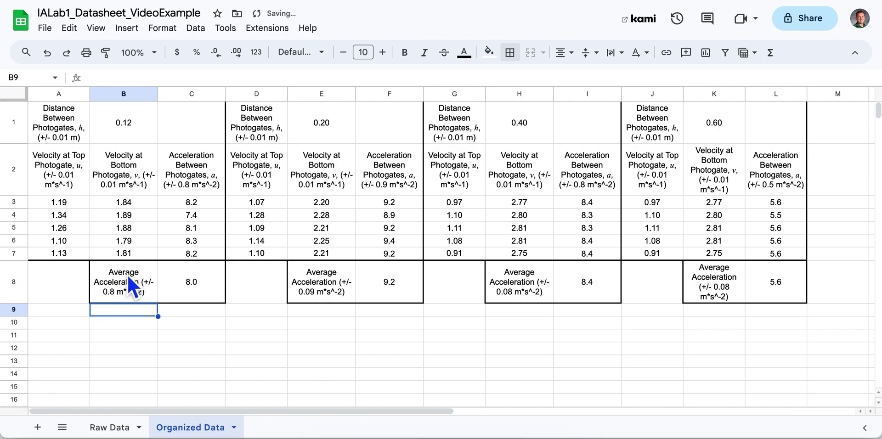
Copy the average acceleration label from B8 into E8, H8 and K8
click(123, 277)
key(ctrl+c)
click(344, 278)
key(ctrl+v)
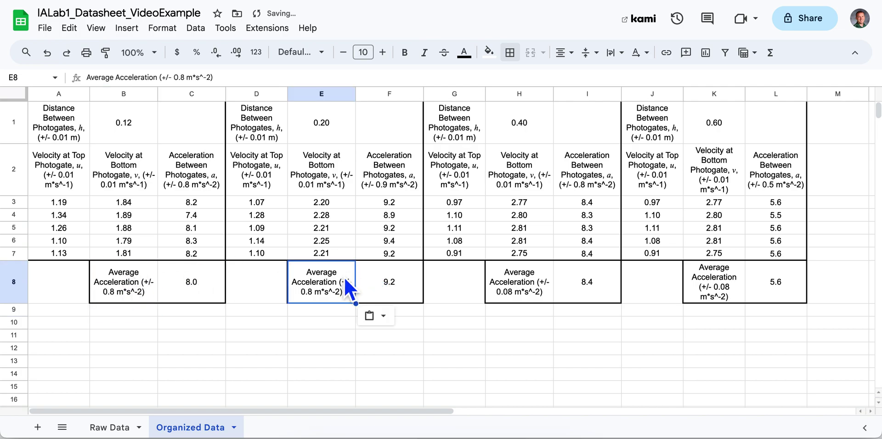
click(531, 289)
key(ctrl+v)
click(701, 278)
key(ctrl+v)
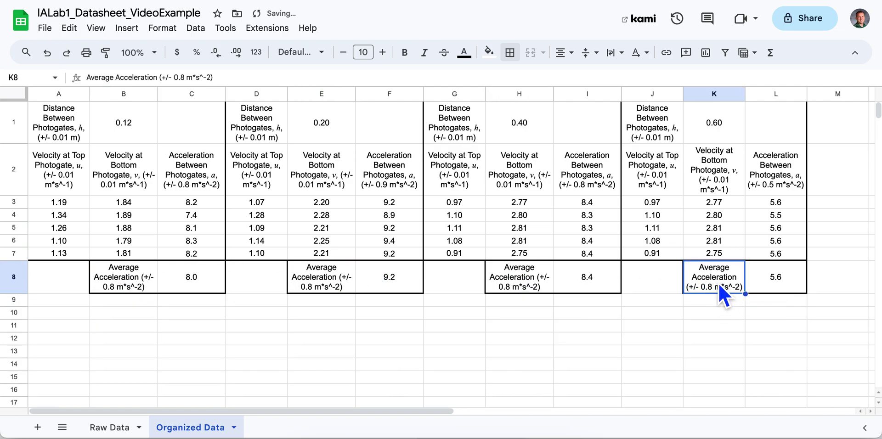
Change the uncertainty in the K8 average acceleration label to +/- 0.5 m*s^-2
double_click(737, 281)
click(788, 268)
key(BackSpace)
text(5)
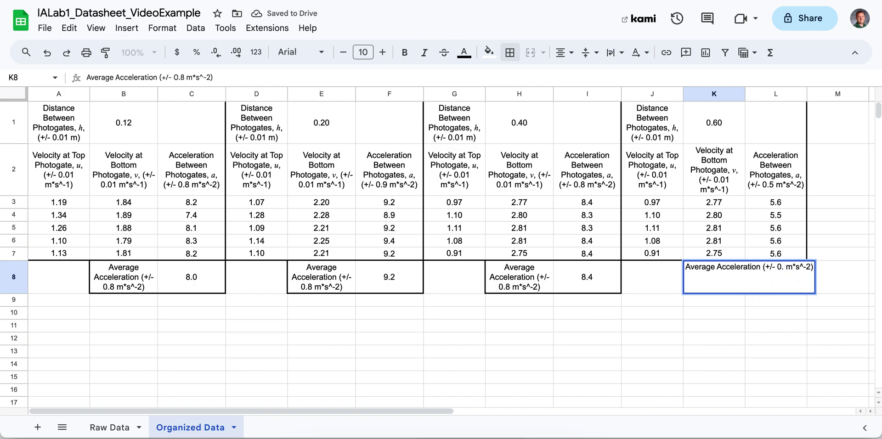
key(Return)
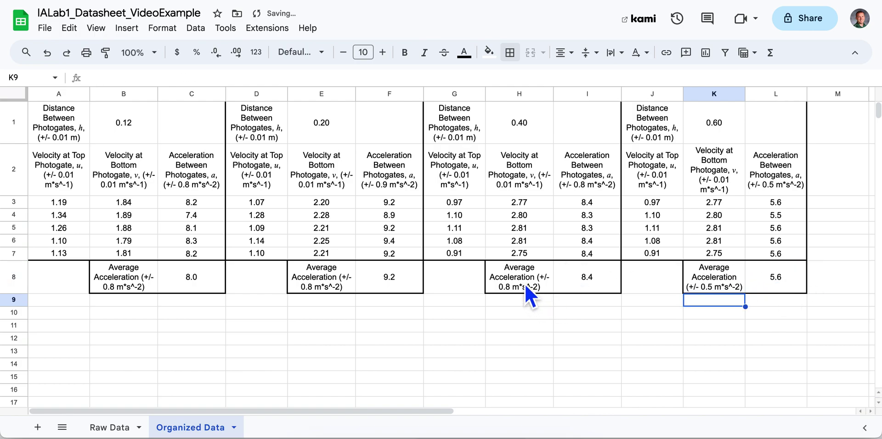
Change the uncertainty in the E8 average acceleration label to +/- 0.9 m*s^-2
double_click(332, 278)
click(396, 277)
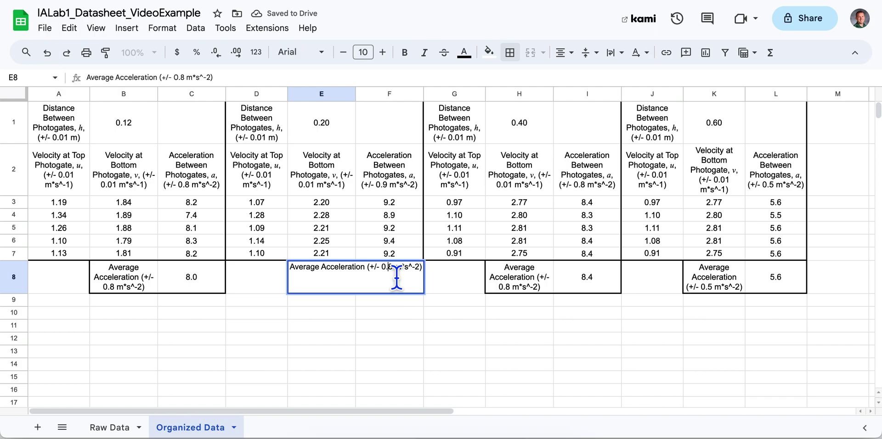
key(BackSpace)
text(9)
key(Return)
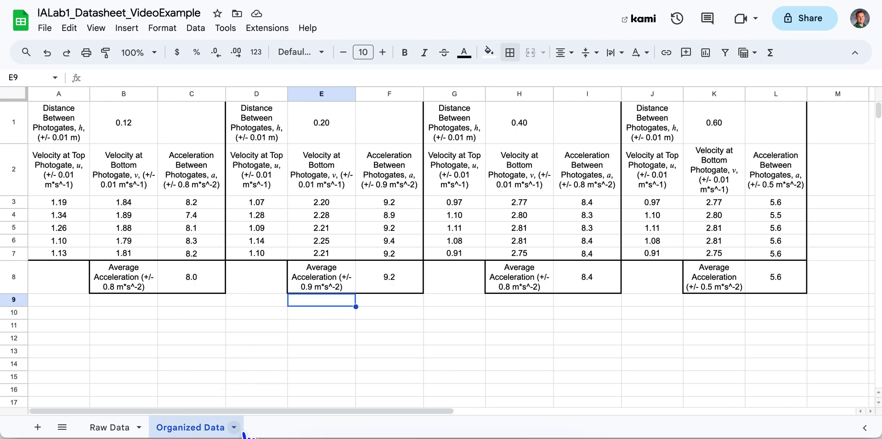
Add a new sheet to the spreadsheet and name it Data Summary
click(39, 428)
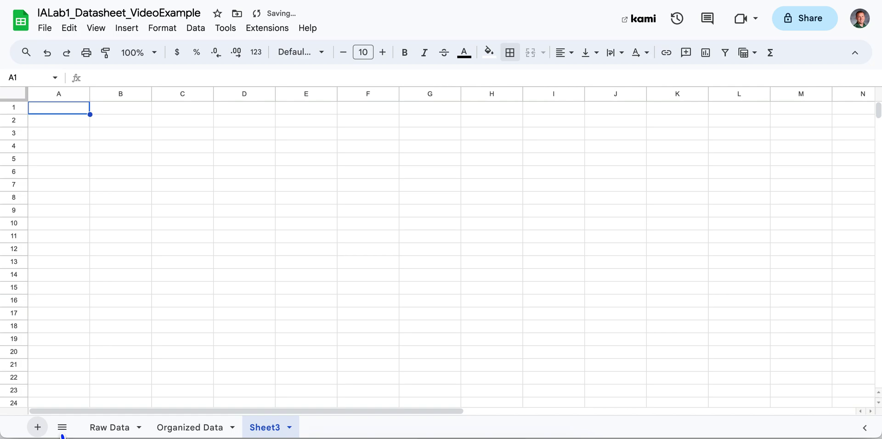
click(289, 428)
click(298, 273)
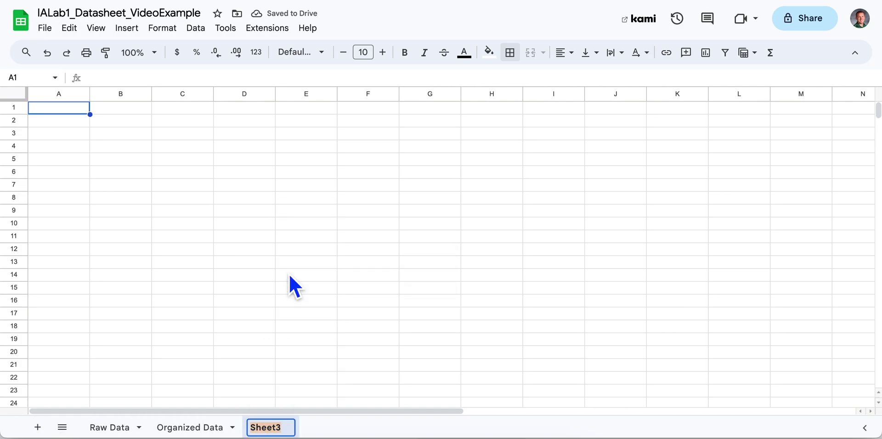
text(Data Summa)
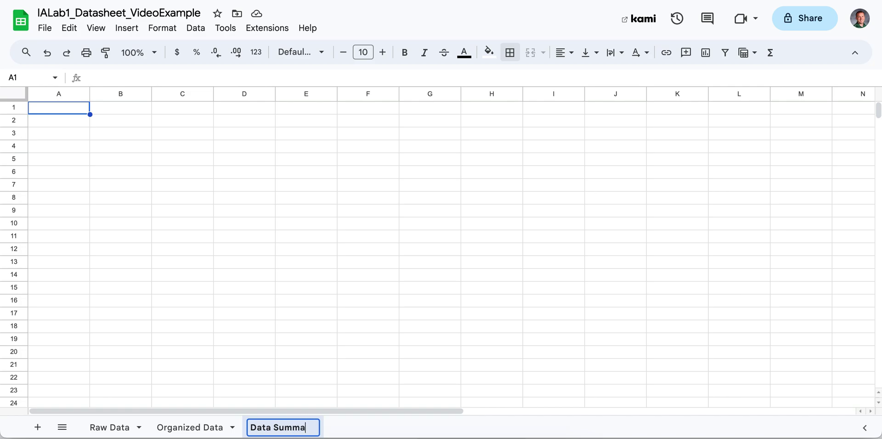
text(ry)
key(BackSpace)
key(Return)
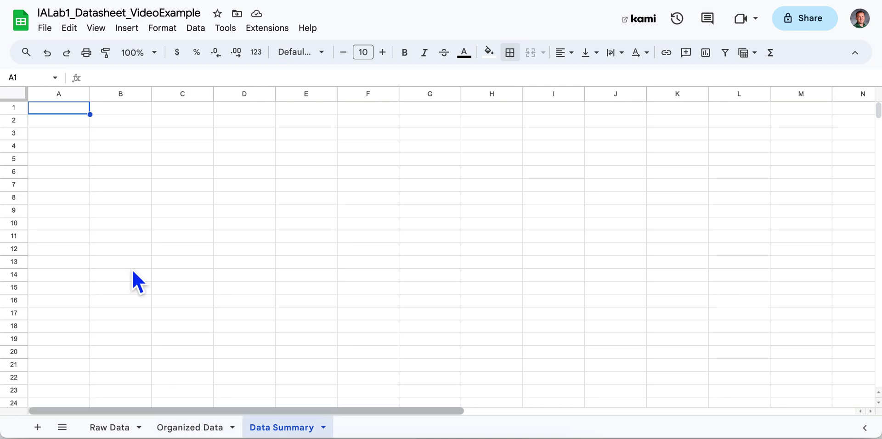
Enter the header "Distance Between Photogates" in A1 of the Data Summary sheet
click(73, 109)
text(Distance )
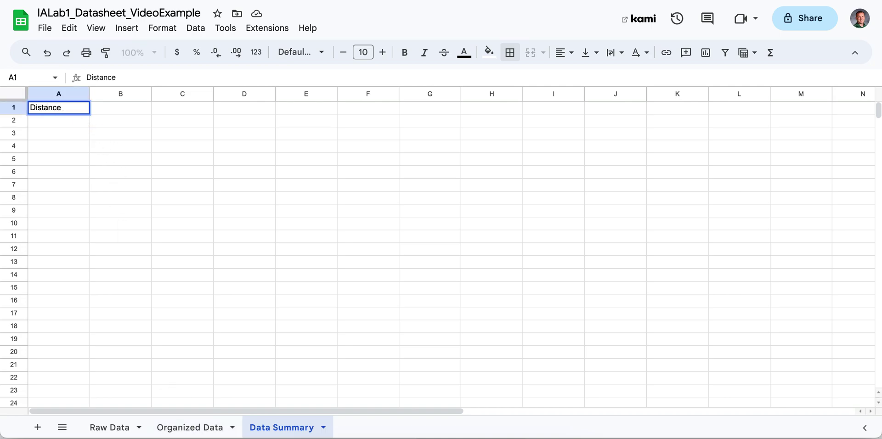
text(between Pho)
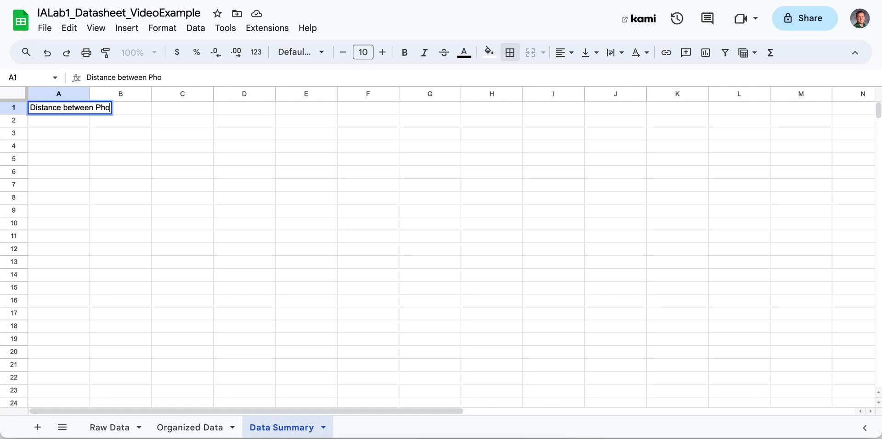
text(togates ()
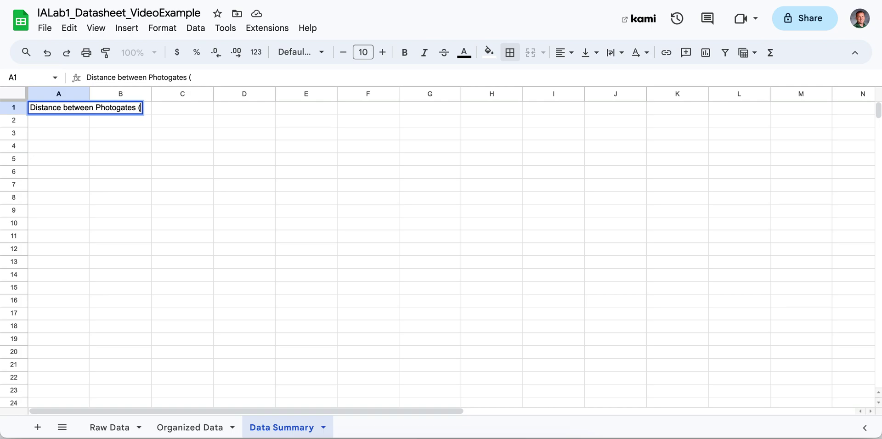
key(BackSpace)
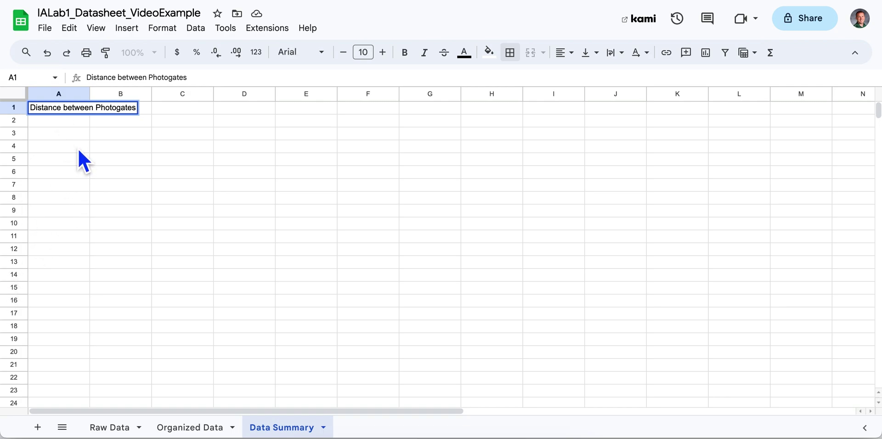
drag(67, 108, 93, 108)
key(Left)
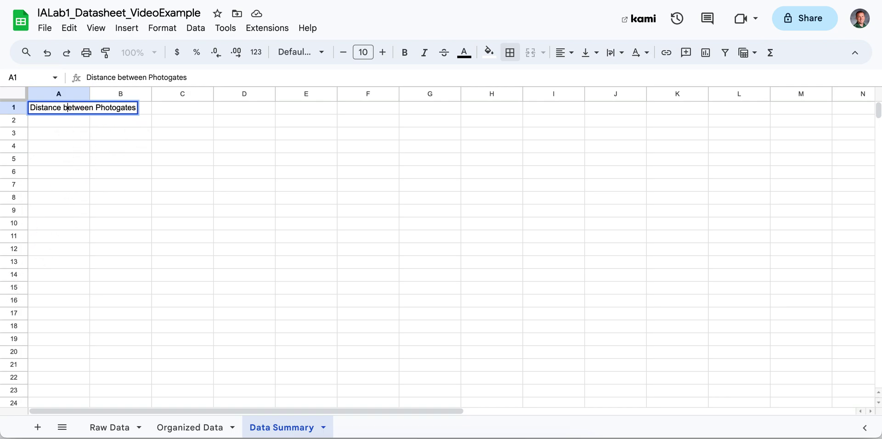
key(BackSpace)
text(B)
key(Return)
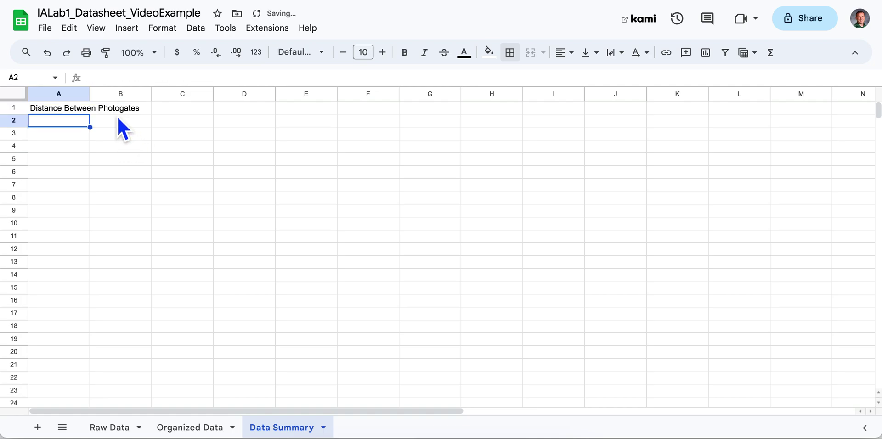
Center all cells of the Data Summary sheet horizontally and vertically, with text wrapping on
key(ctrl+space)
click(20, 96)
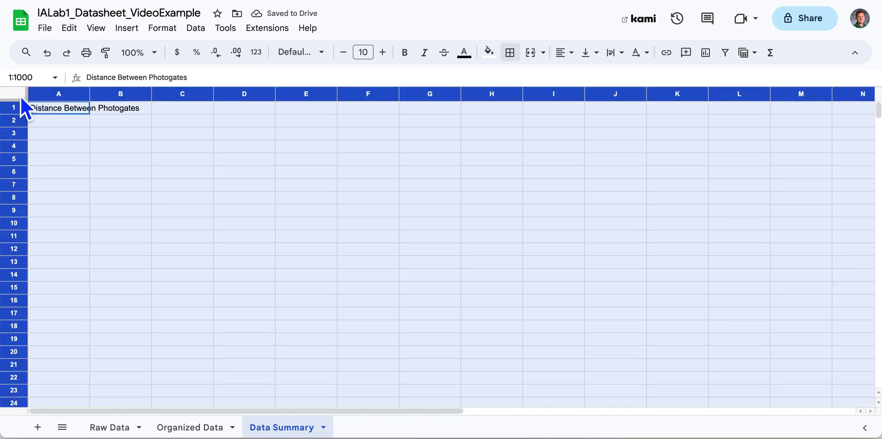
click(565, 52)
click(600, 75)
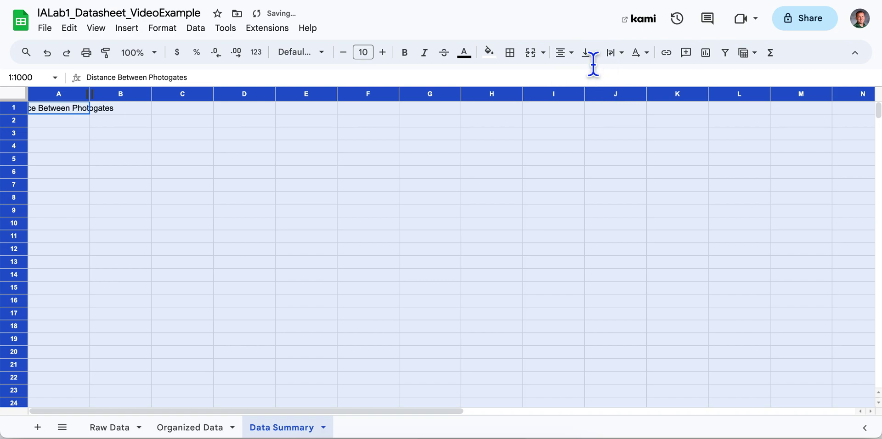
click(590, 53)
click(609, 75)
click(614, 52)
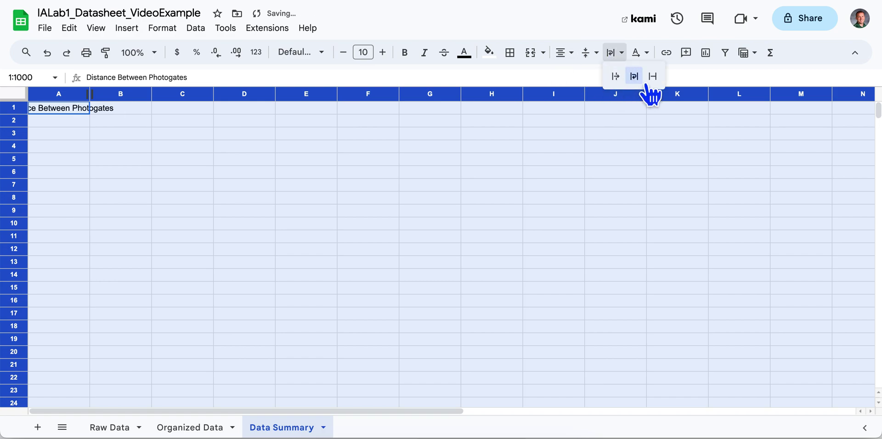
click(633, 76)
Enter the header "Acceleration Between Photogates (m*s^-2)" in B1
click(74, 126)
click(132, 121)
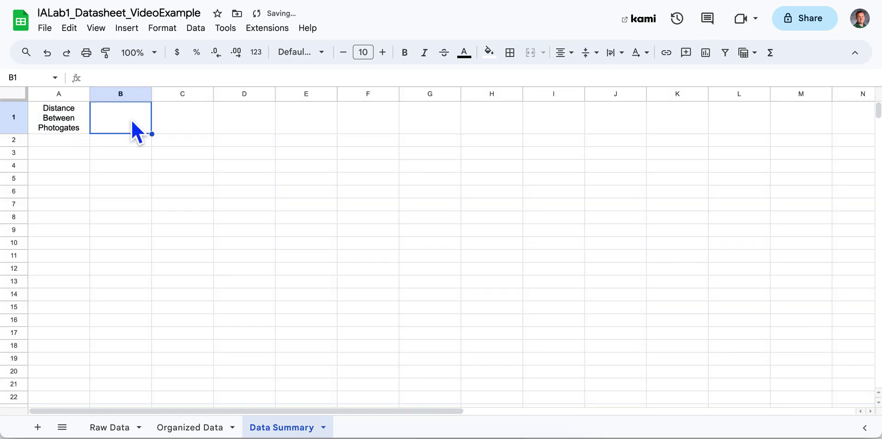
text(Acceleration Between Photogates)
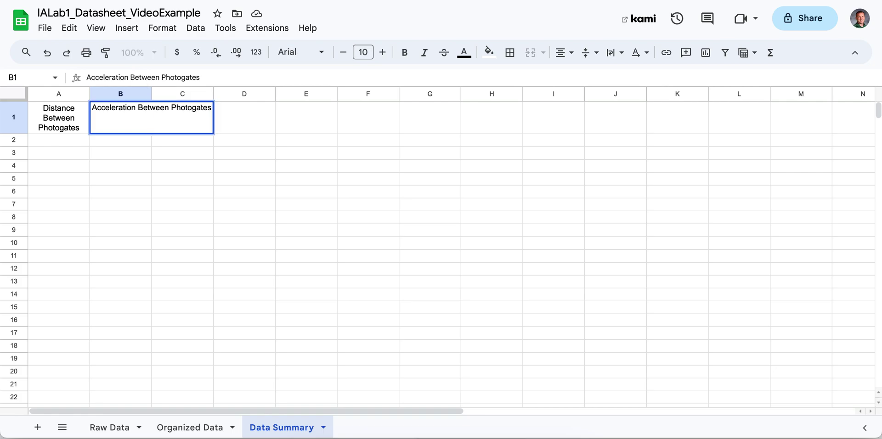
text( (m)
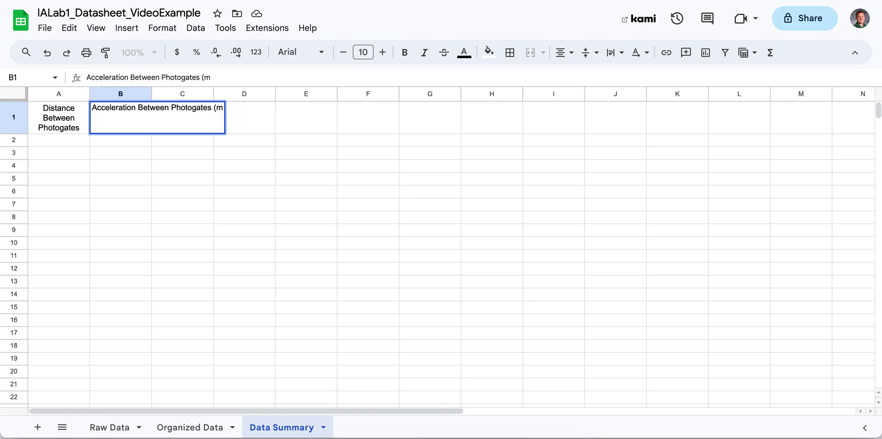
text(*s^-2))
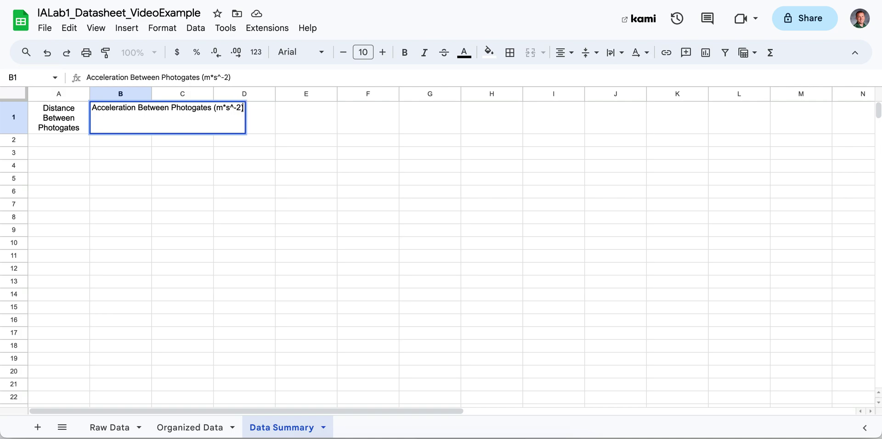
key(Return)
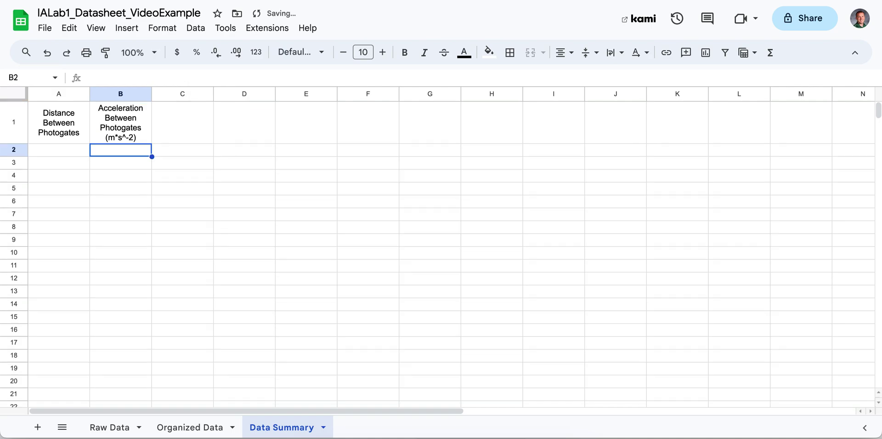
Add the unit (m) to the distance header in A1 and enter the header "% Error" in C1
double_click(69, 138)
text((m))
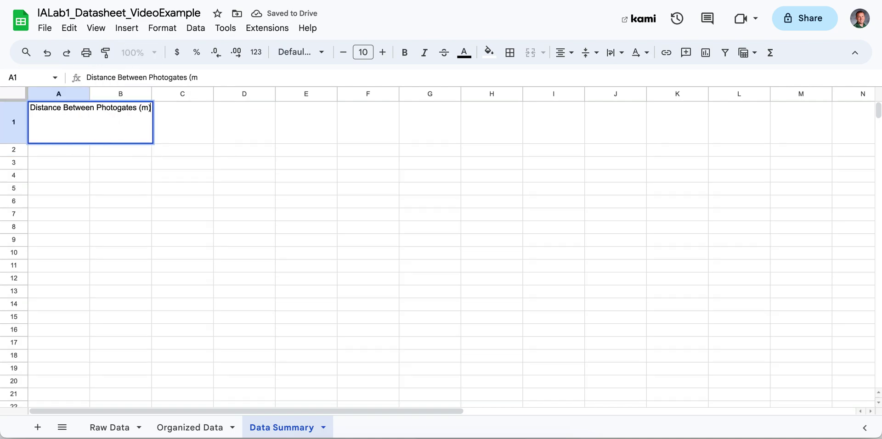
key(Return)
click(180, 123)
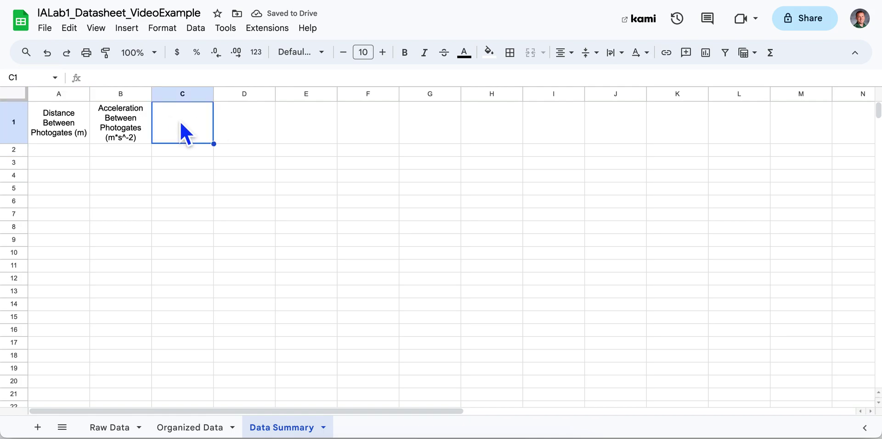
text(% Error)
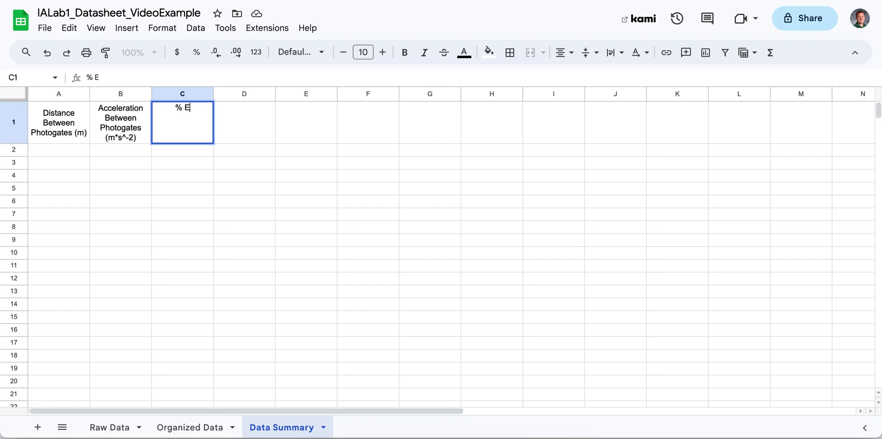
key(Return)
Link A2 of the Data Summary sheet to the first data set's distance with ='Organized Data'!B1
key(Left)
key(Left)
text(=)
click(199, 431)
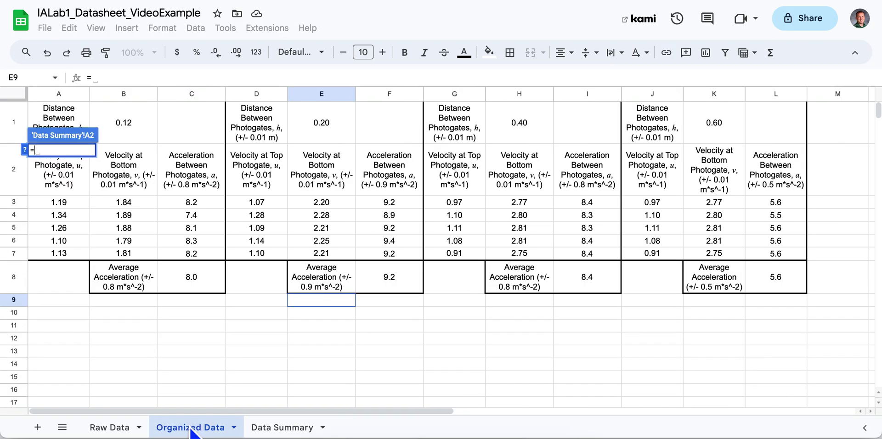
click(139, 135)
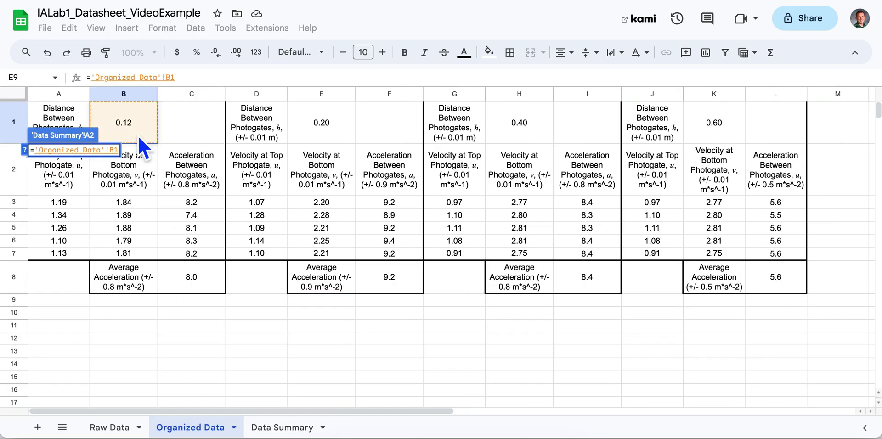
key(Return)
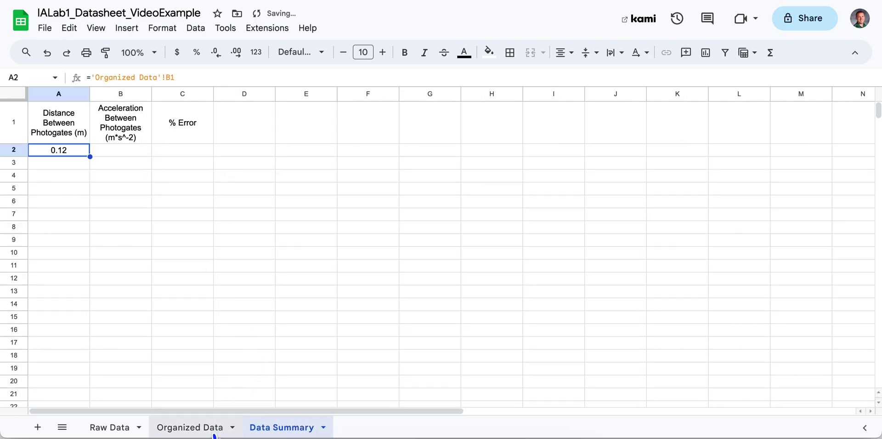
Enter the distances 0.2, 0.4 and 0.6 in A3:A5 and display them with two decimal places
click(75, 166)
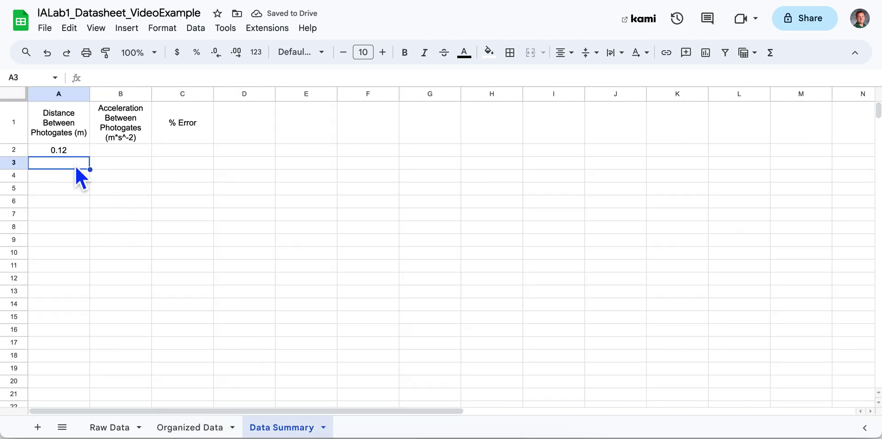
text(0.2)
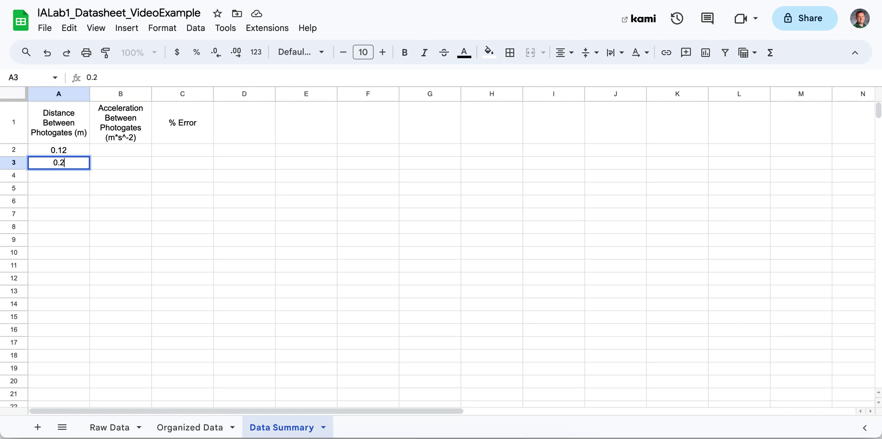
key(Return)
text(0)
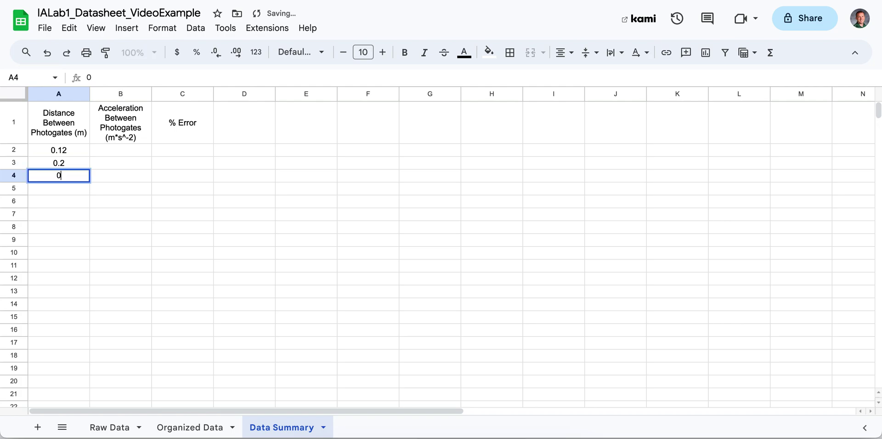
text(.4)
key(Return)
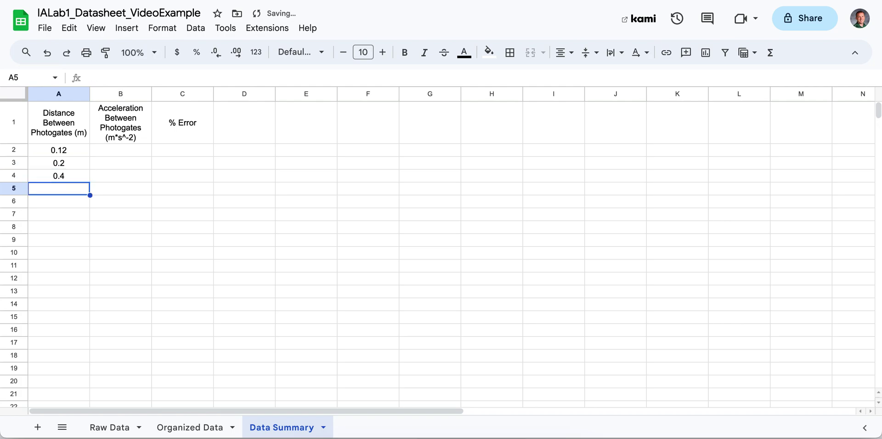
text(0.6)
key(Return)
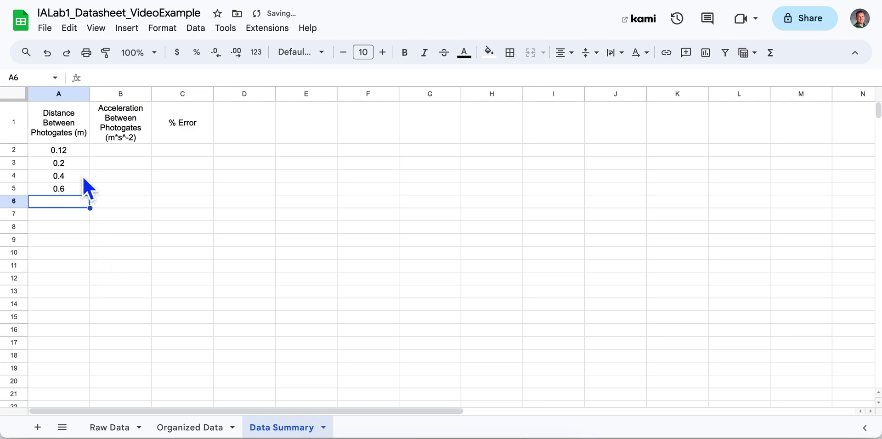
drag(82, 166, 82, 190)
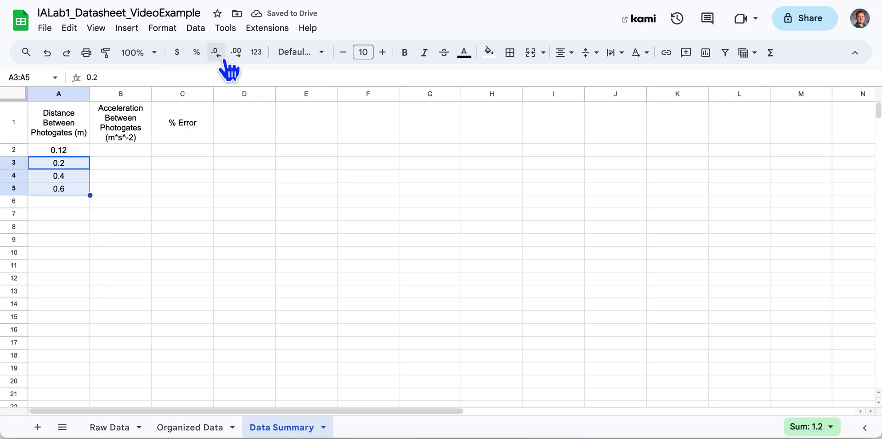
click(236, 52)
Link B2 of the Data Summary sheet to the first data set's average acceleration with ='Organized Data'!C8
click(130, 152)
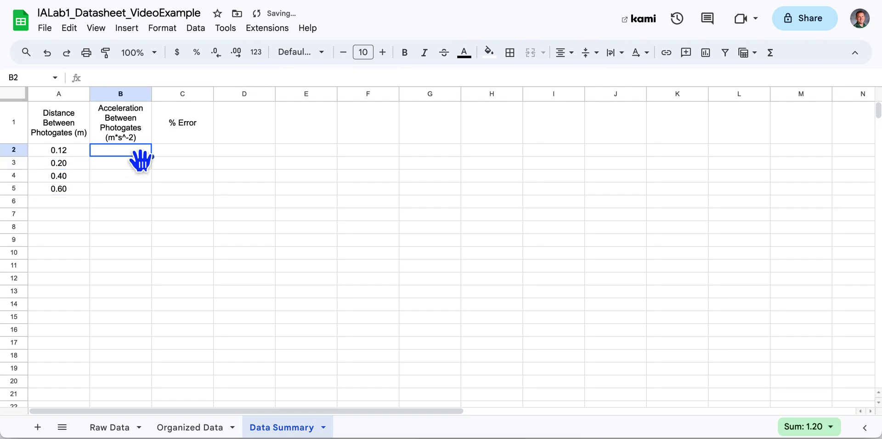
text(=)
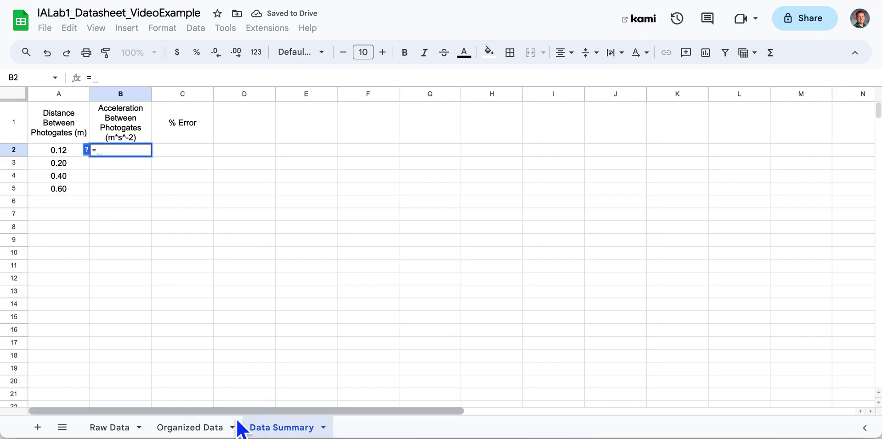
click(200, 429)
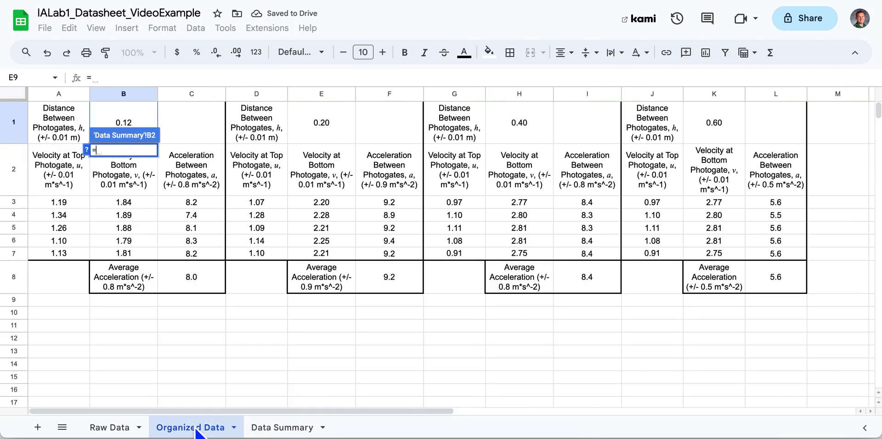
click(199, 284)
click(262, 427)
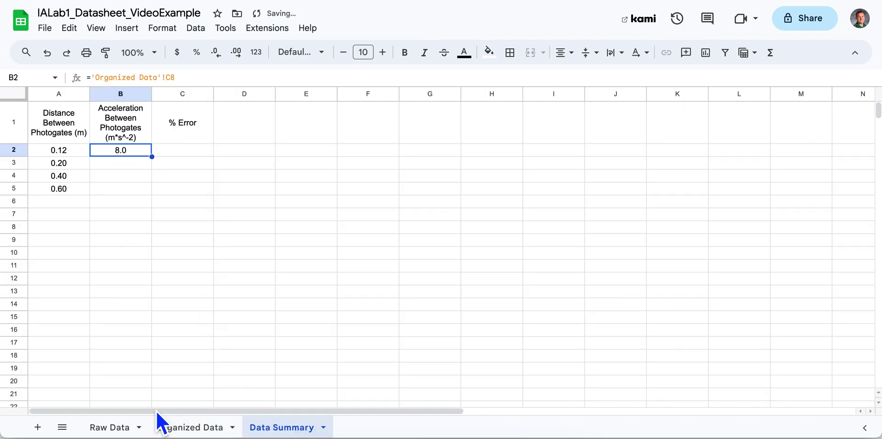
Link B3 to the second data set's average acceleration with ='Organized Data'!F8
click(131, 166)
text(=)
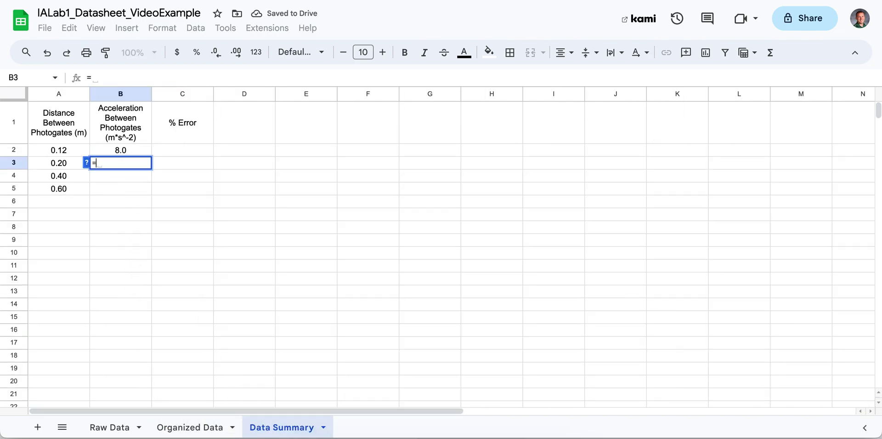
click(177, 428)
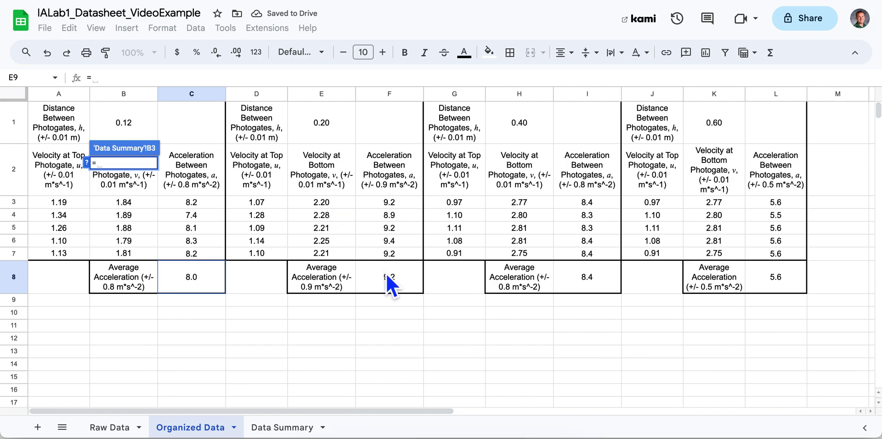
click(386, 274)
key(Return)
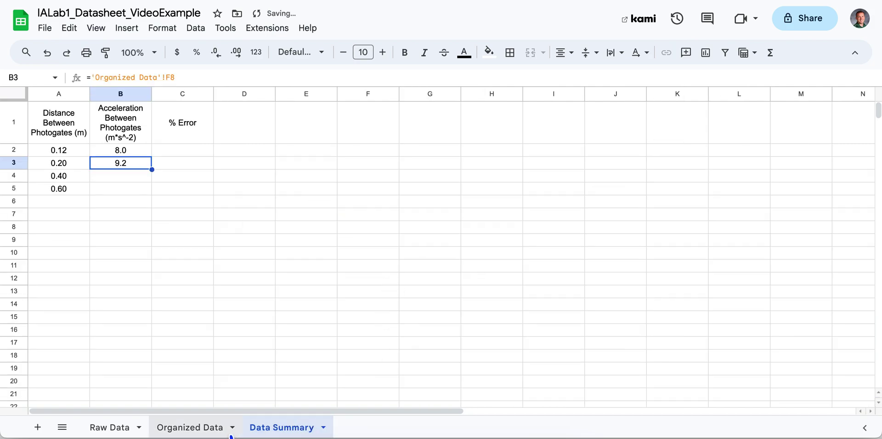
Link B4 to the third data set's average acceleration with ='Organized Data'!I8 and return to the Data Summary sheet
click(135, 179)
text(=)
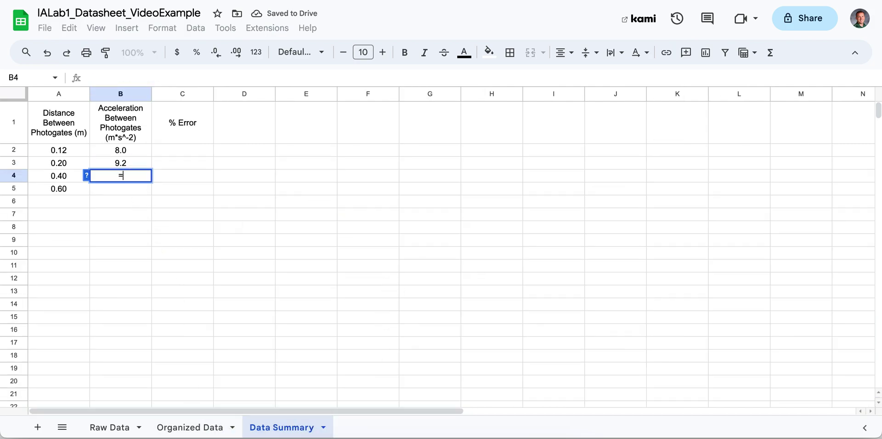
click(211, 427)
click(606, 279)
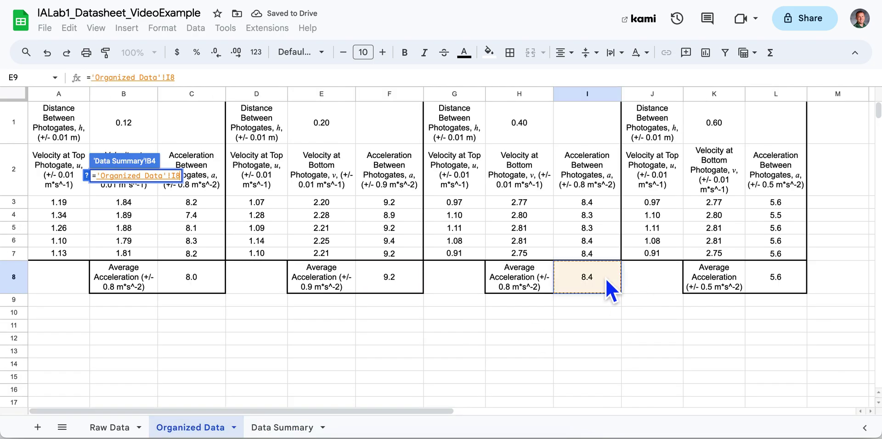
key(Return)
click(208, 427)
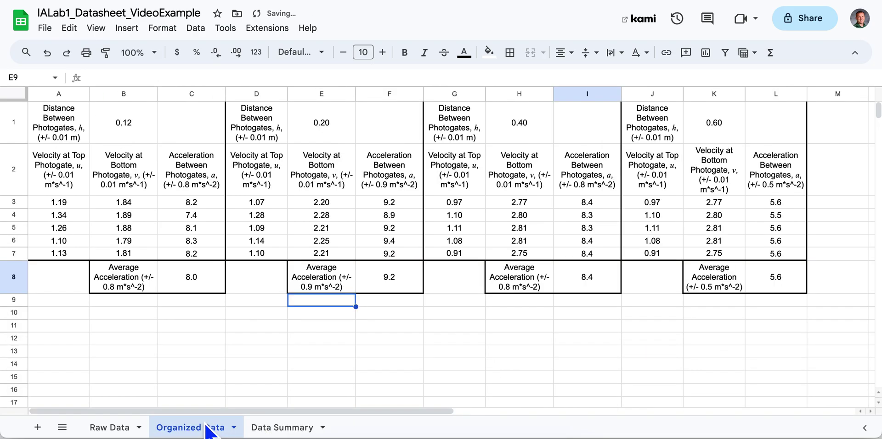
click(276, 427)
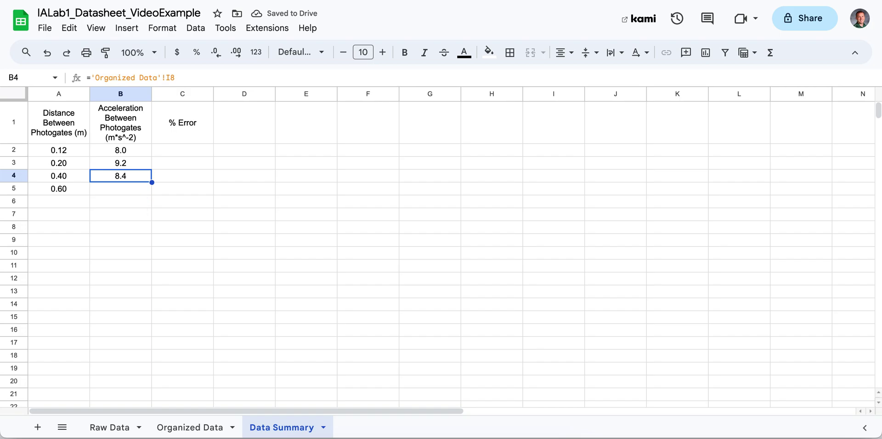
text(=)
key(Return)
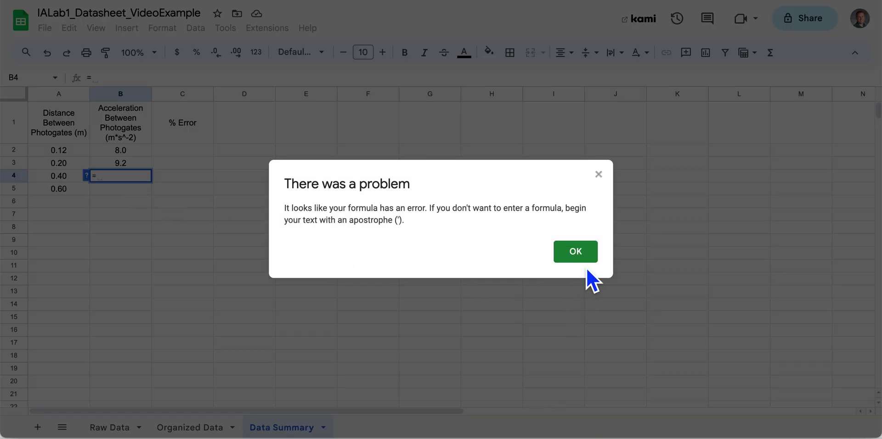
click(588, 262)
key(BackSpace)
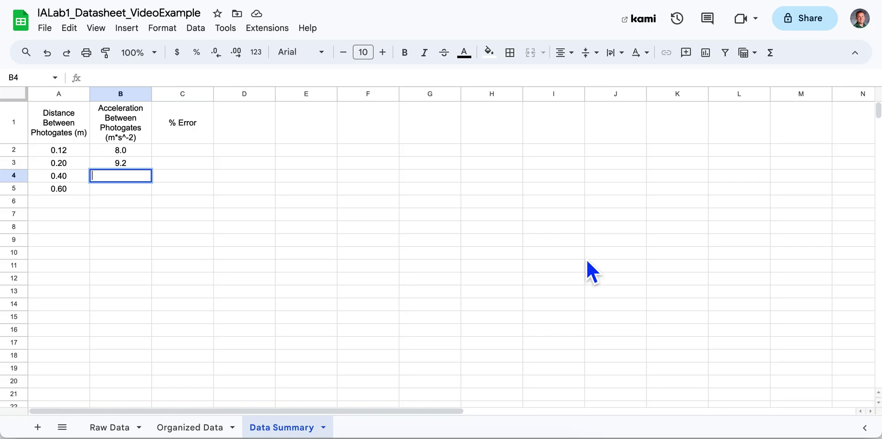
key(Return)
key(ctrl+z)
Link B5 to the fourth data set's average acceleration with ='Organized Data'!L8
key(Down)
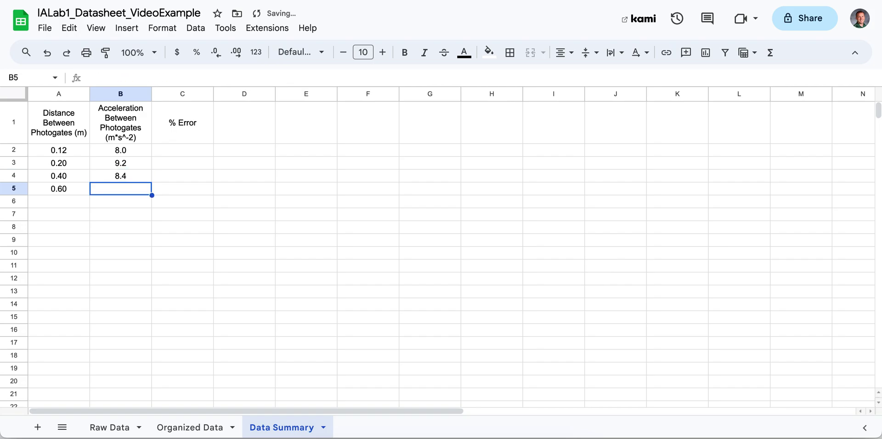
text(=)
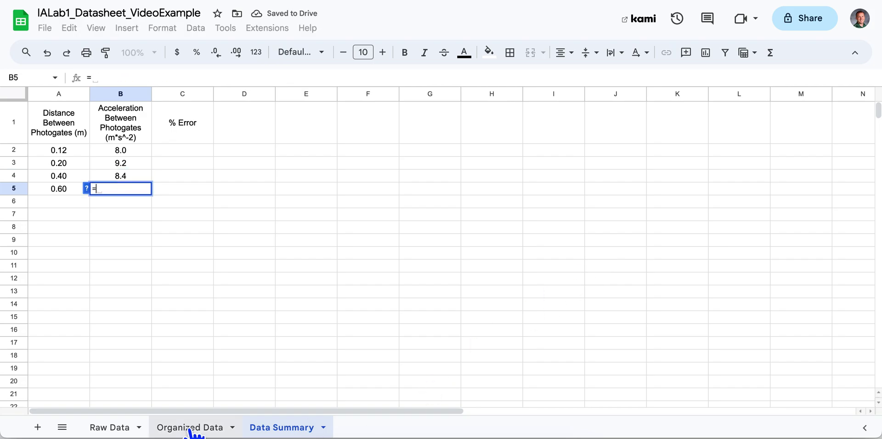
click(191, 428)
click(774, 279)
key(Return)
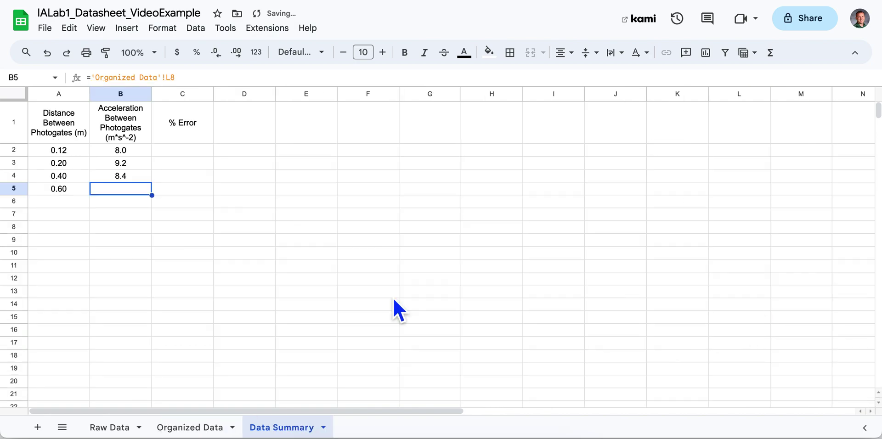
Begin the % error formula in C2 with the difference =B2-9.81
click(181, 152)
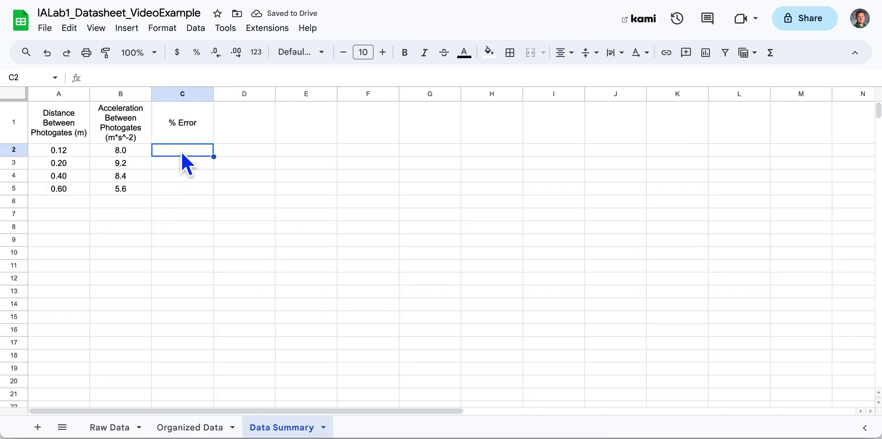
text(=)
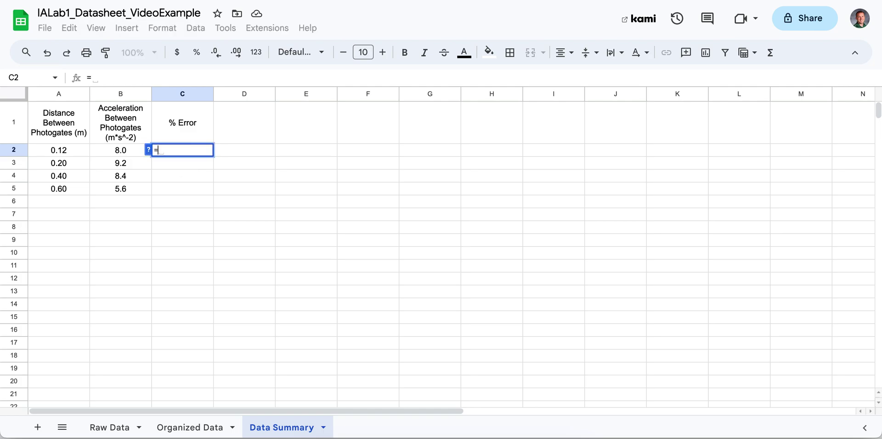
click(125, 152)
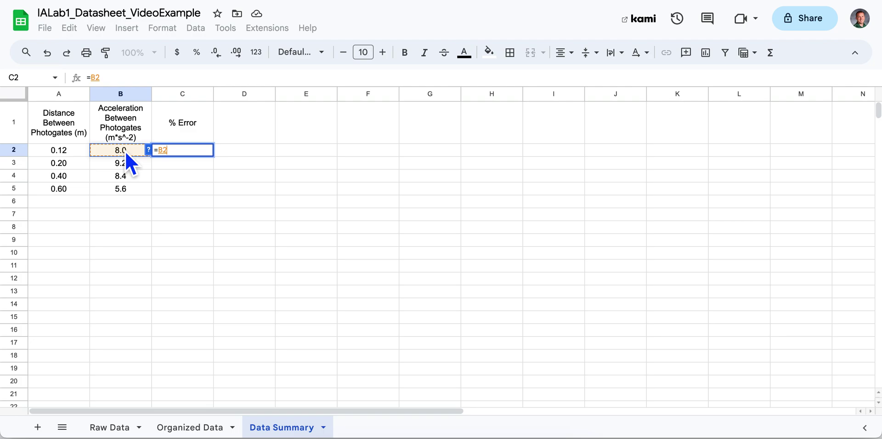
text(-9.81)
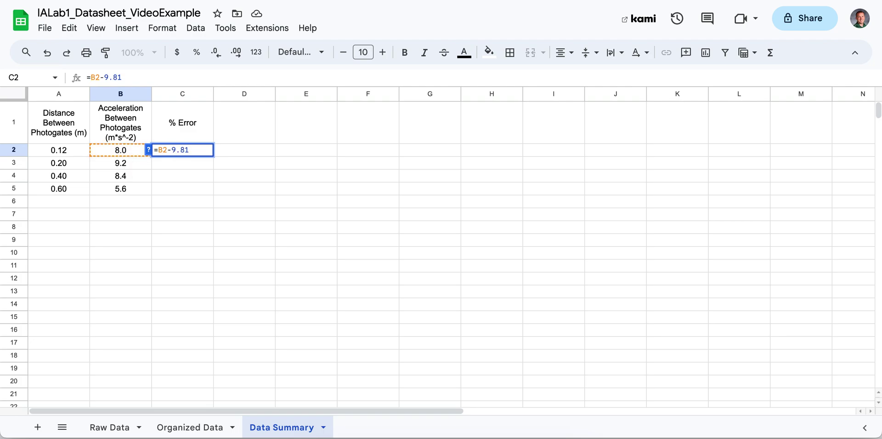
Enclose the difference in C2's formula in parentheses and divide it by 9.81, giving =(B2-9.81)/(9.81)
text())
key(Left)
key(Left)
key(Left)
key(Left)
key(Left)
key(Left)
key(Left)
key(Left)
text(()
key(Right)
key(Right)
key(Right)
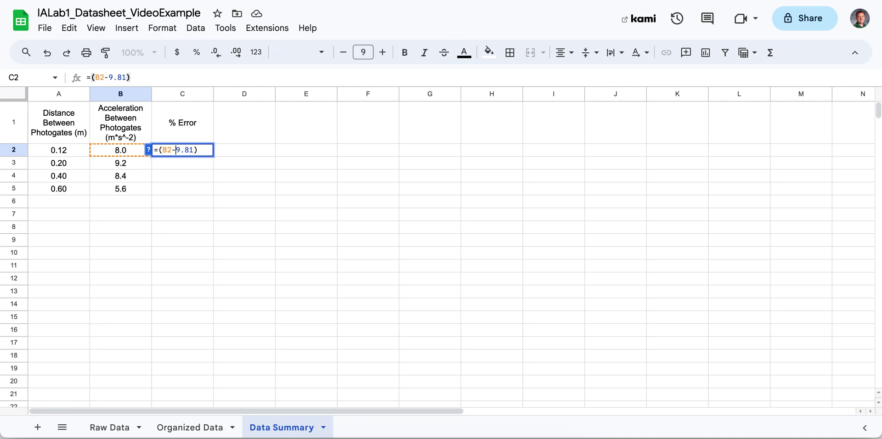
key(Right)
key(Right)
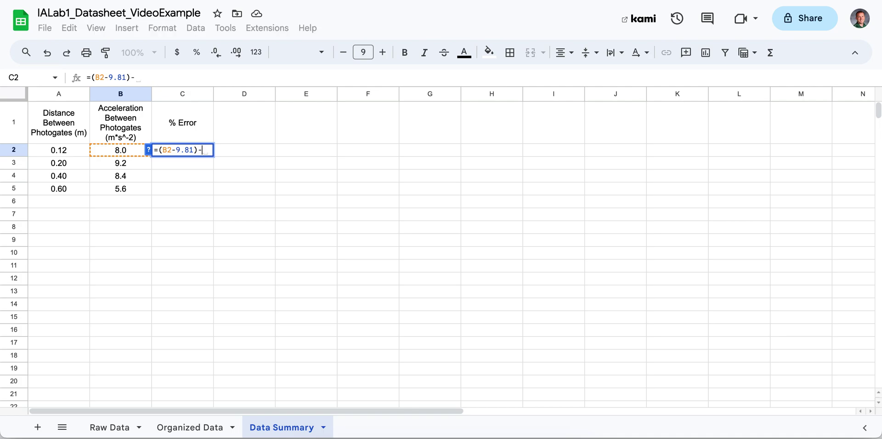
text(/(9.81))
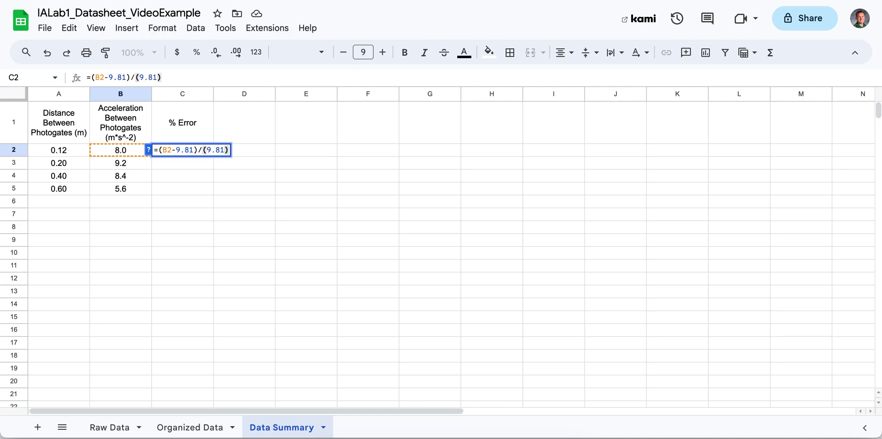